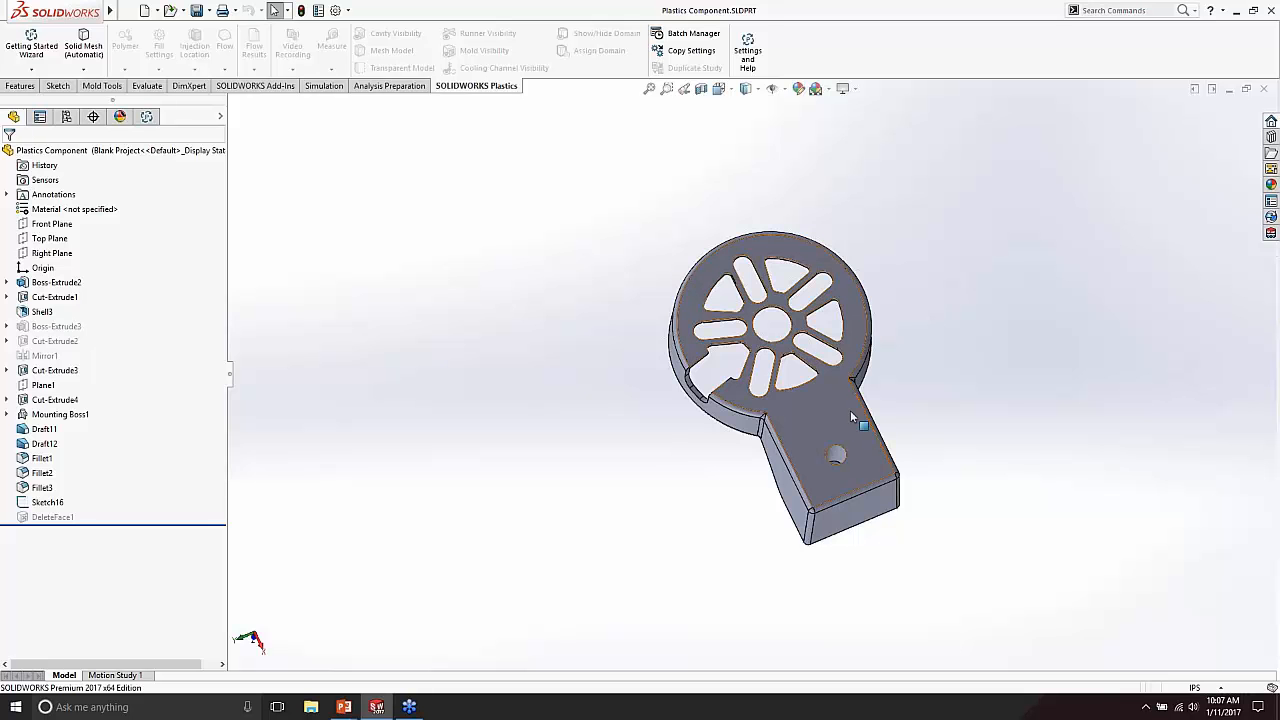
Step: Generate a shell mesh of the plastic component in its blank Plastics project
middle_drag(805, 418, 718, 346)
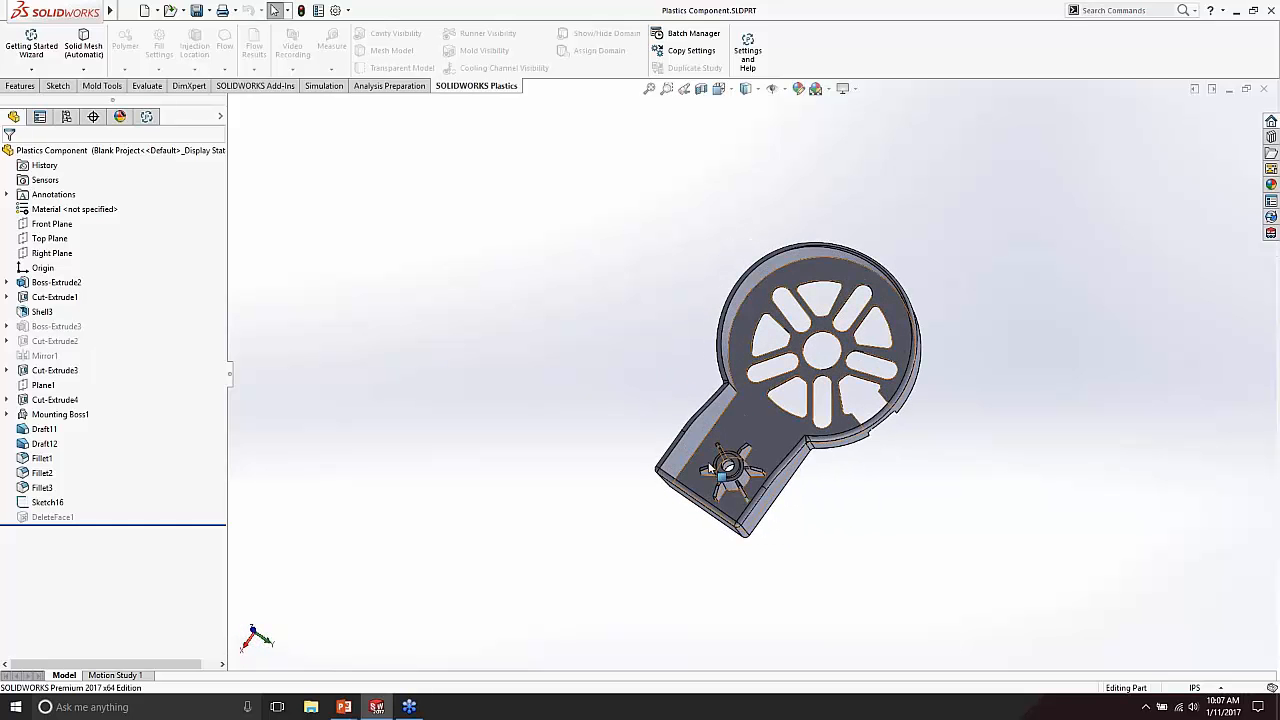
middle_drag(890, 343, 860, 435)
middle_drag(811, 513, 820, 398)
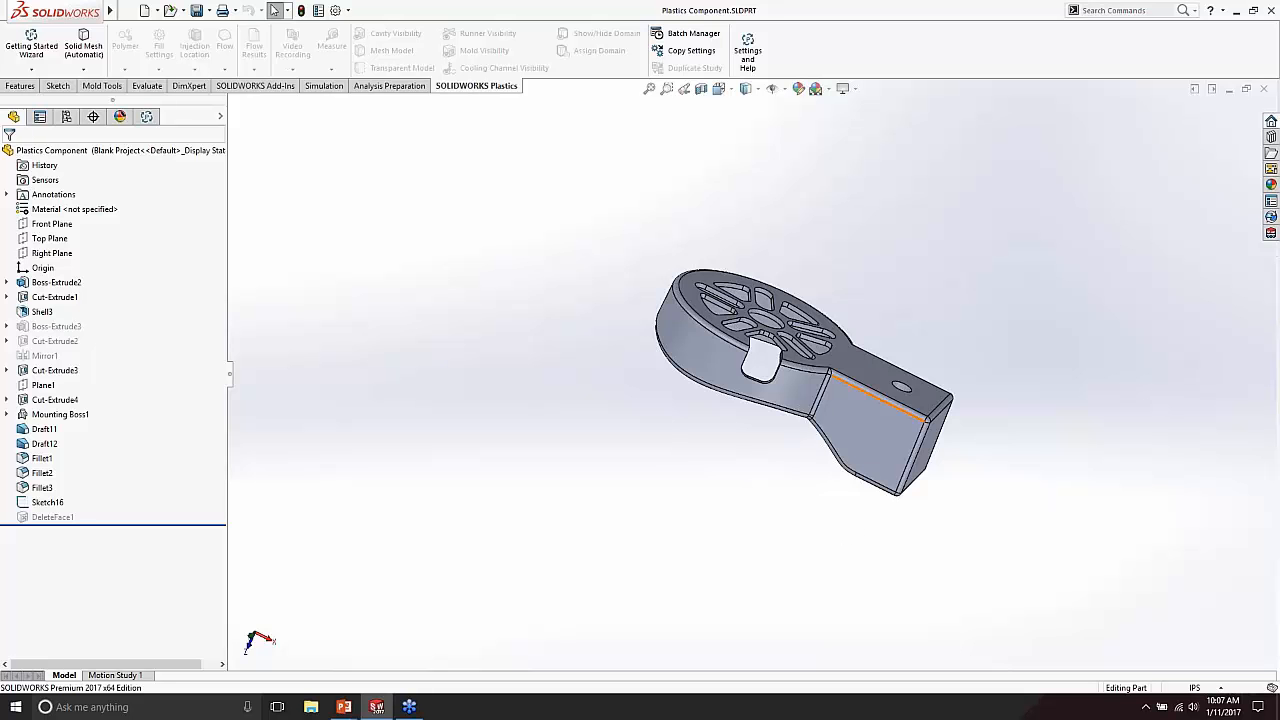
middle_drag(866, 398, 810, 385)
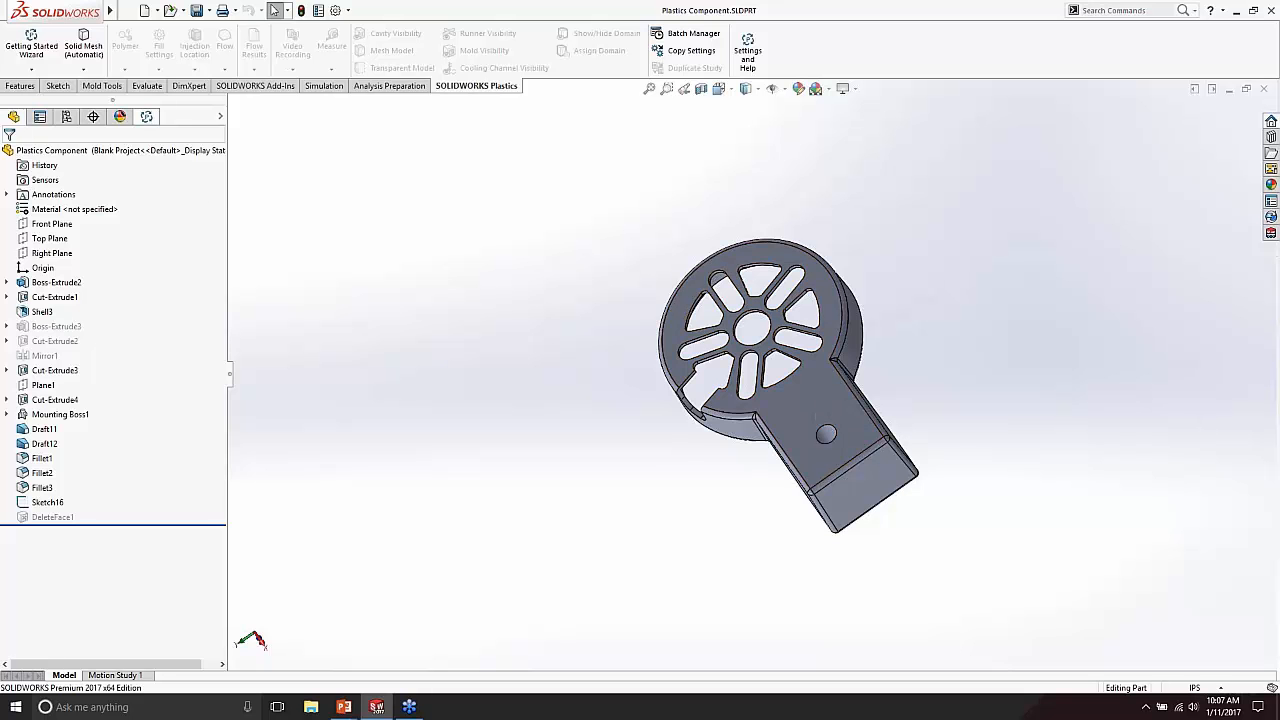
click(146, 116)
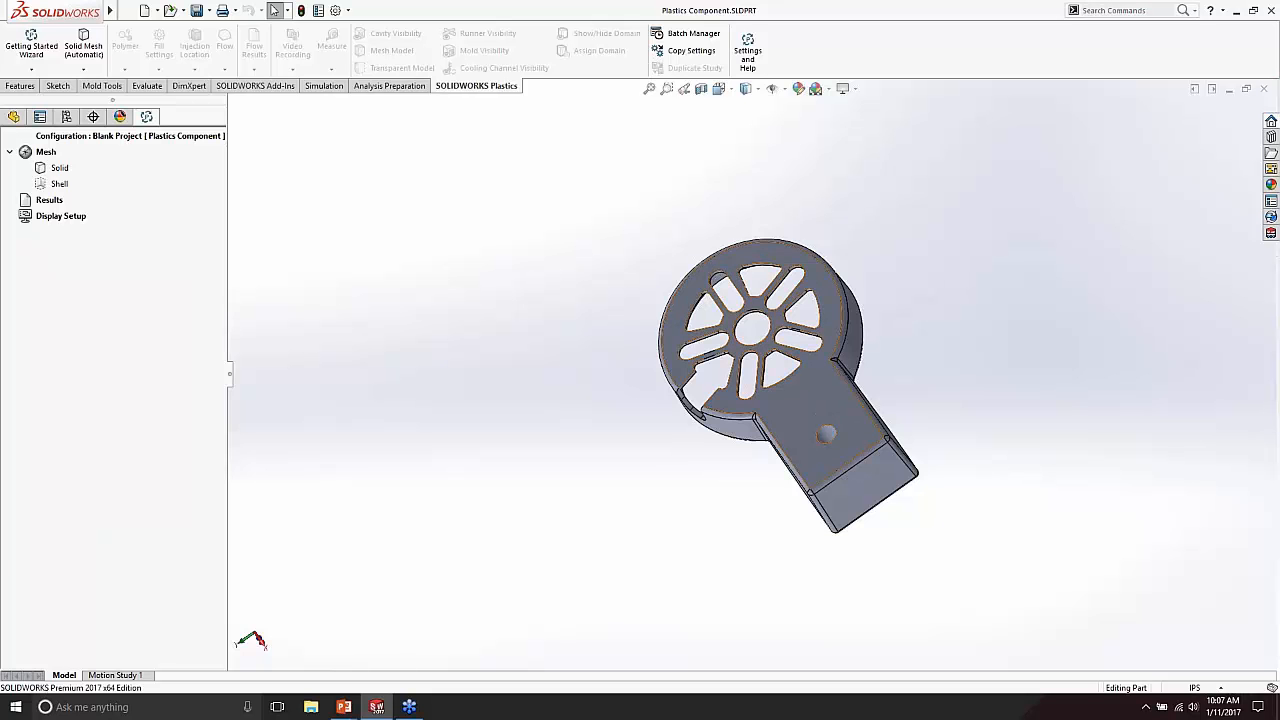
middle_drag(712, 405, 679, 463)
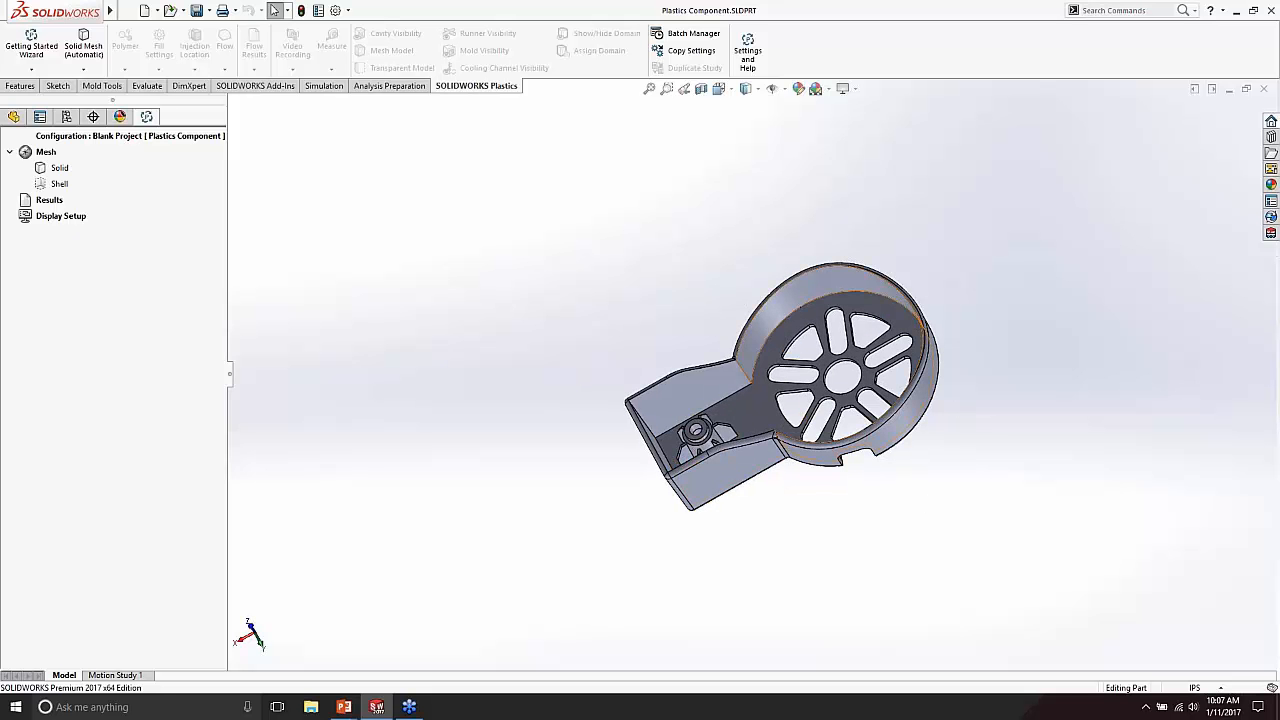
middle_drag(609, 452, 611, 488)
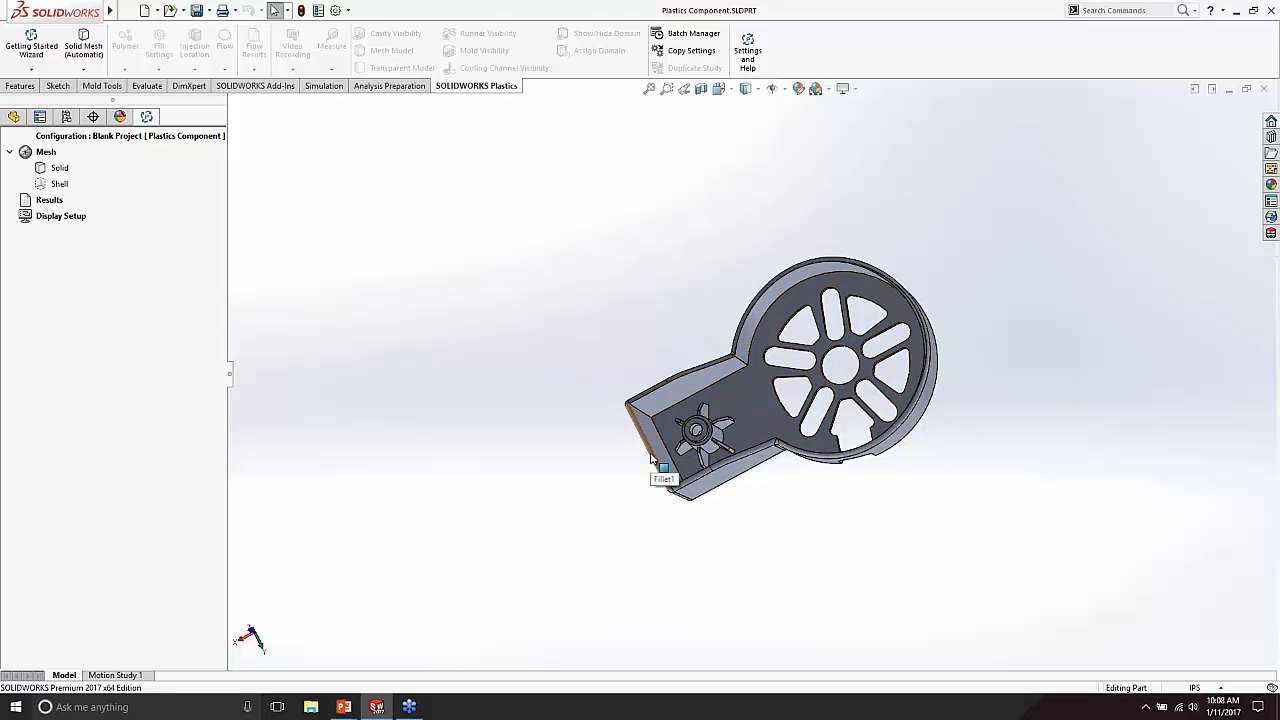
middle_drag(651, 459, 731, 415)
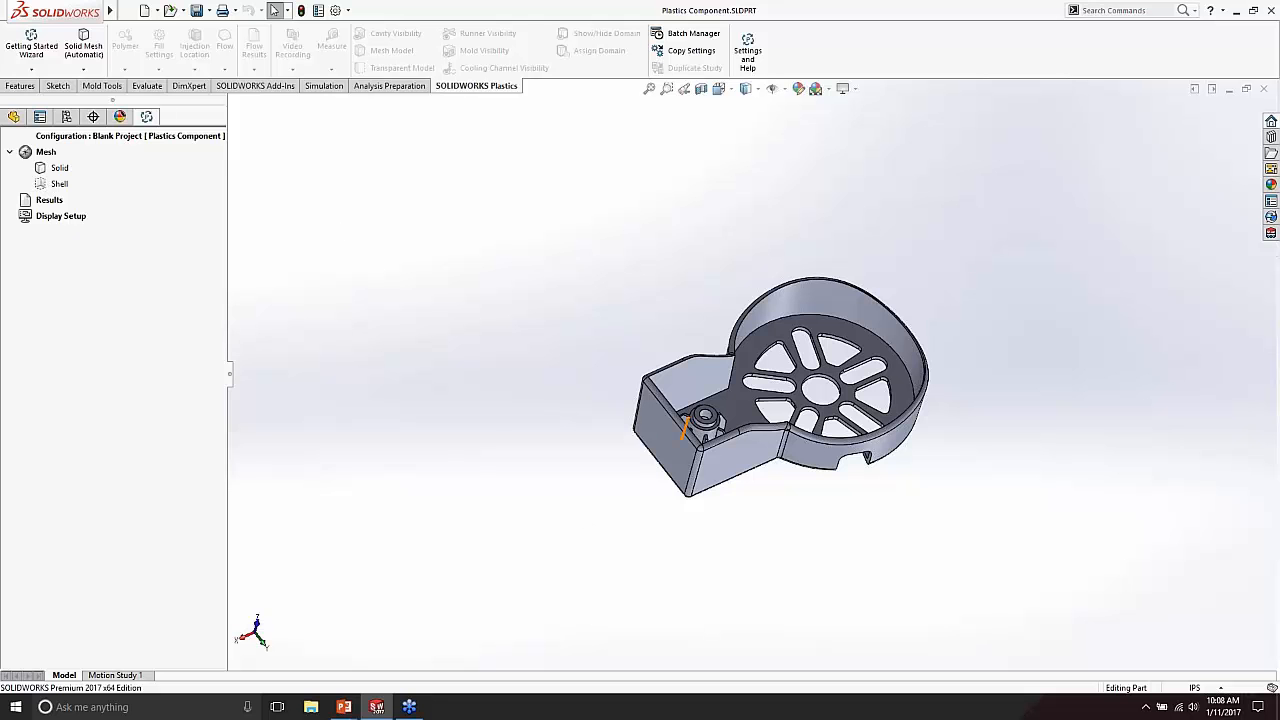
right_click(56, 187)
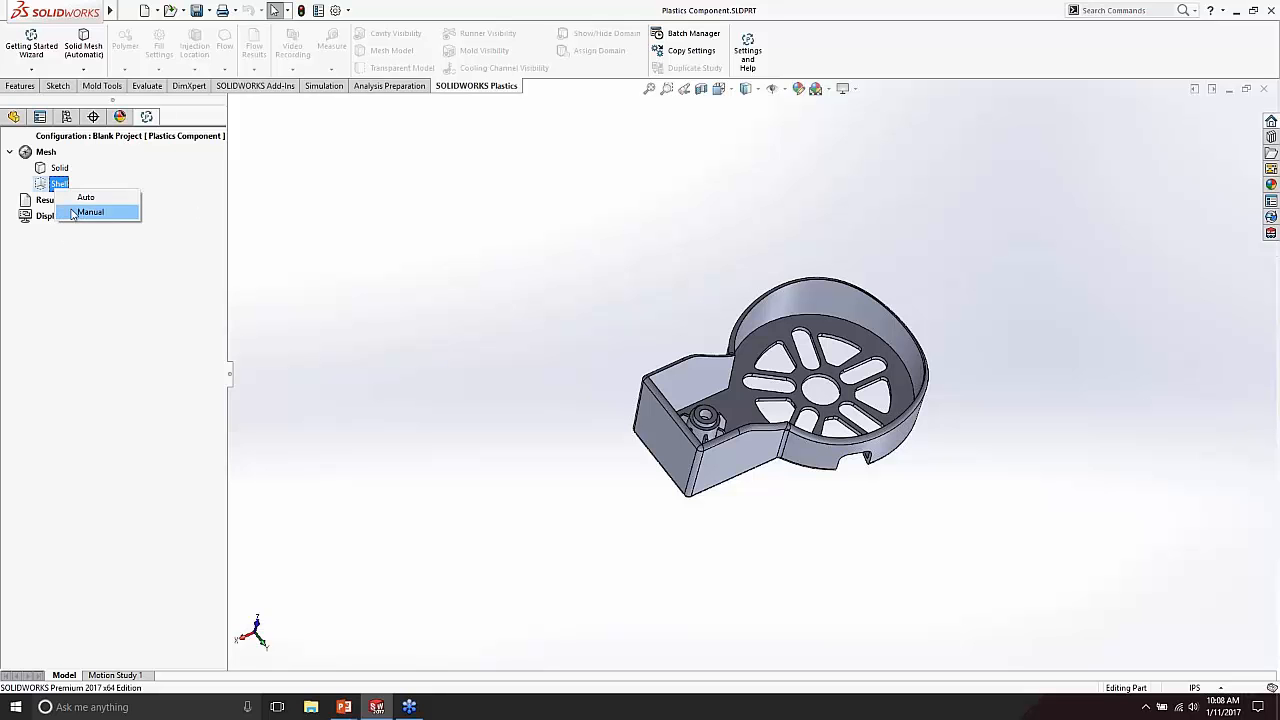
click(82, 210)
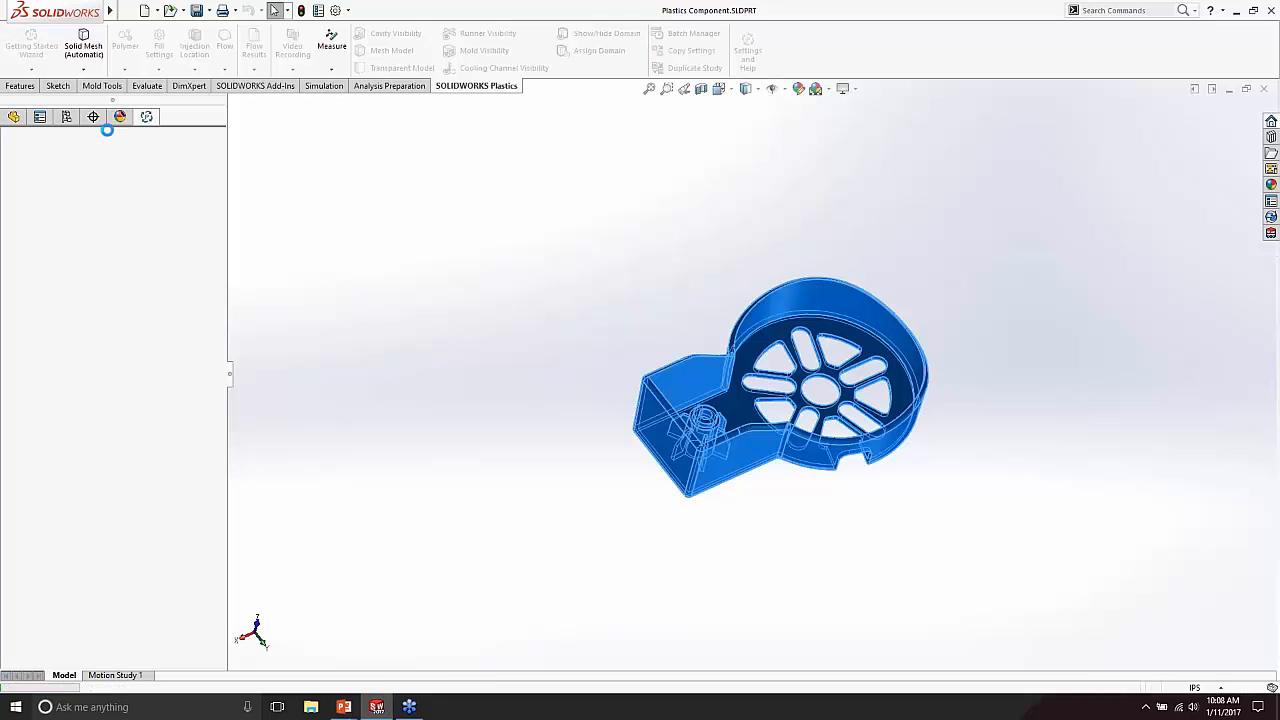
click(511, 397)
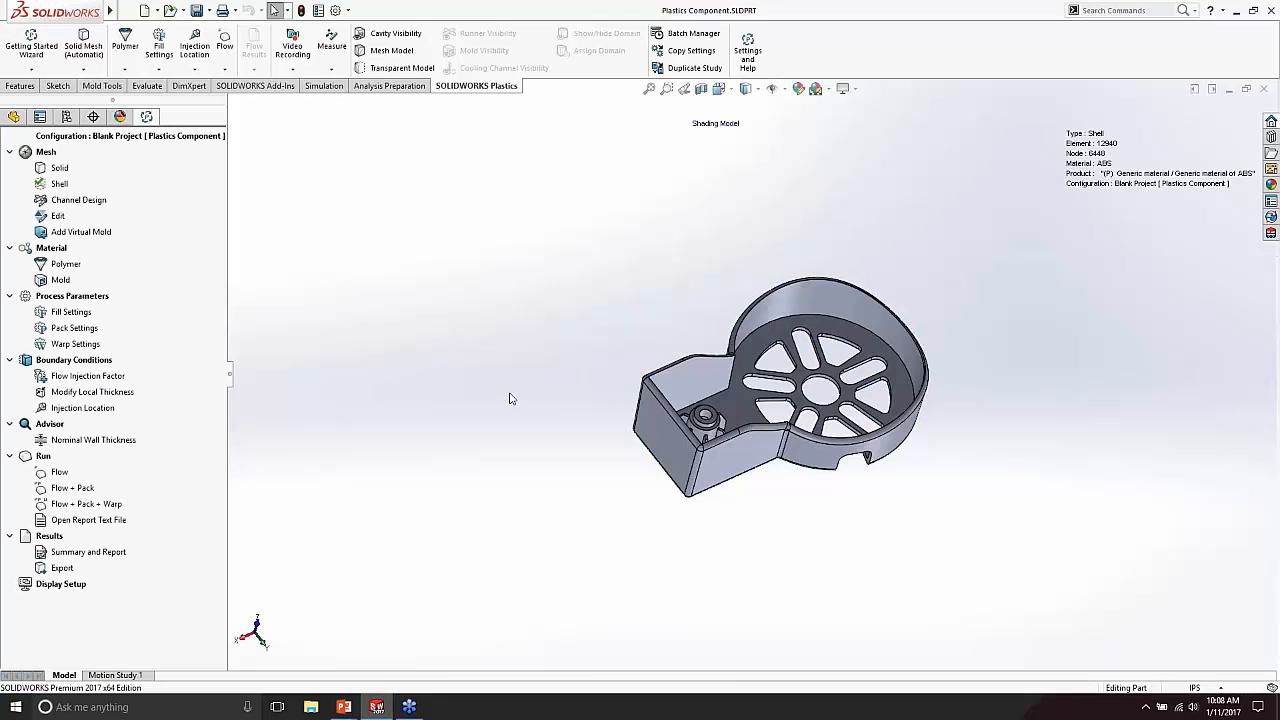
Step: Display the mesh model of the part and examine the element pattern on its outer and inner sides
middle_drag(652, 372, 620, 410)
click(391, 50)
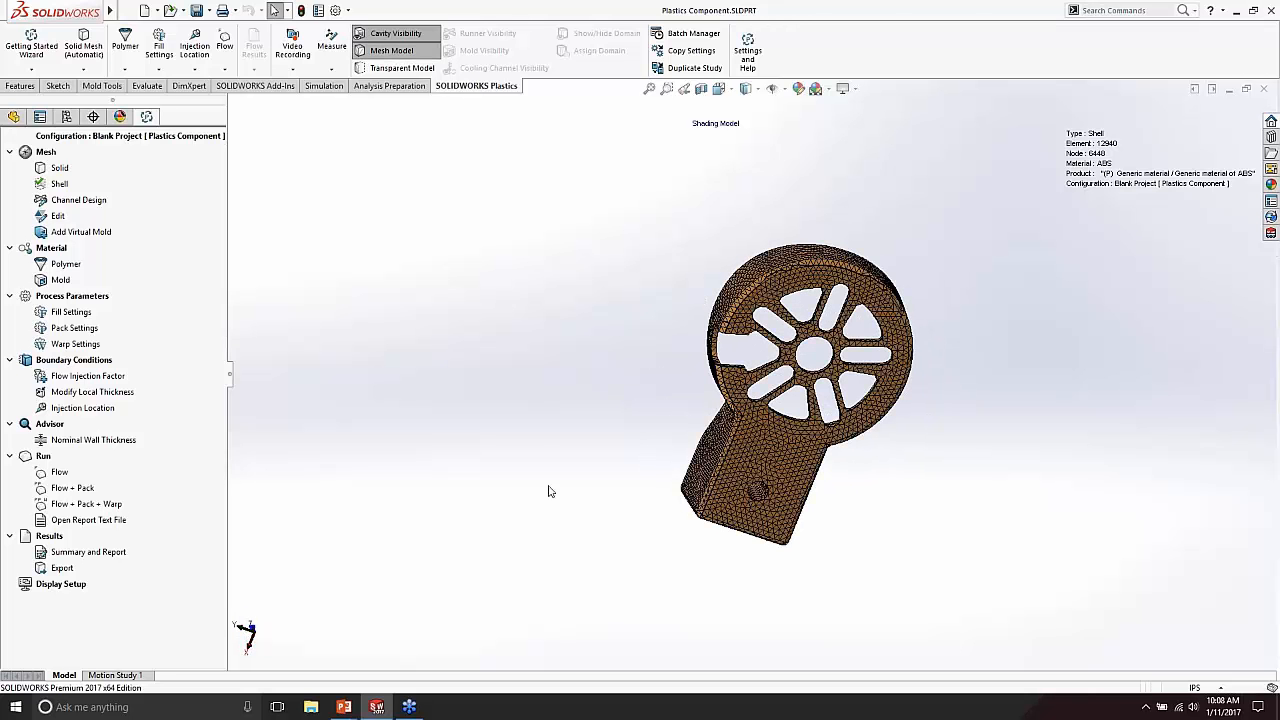
scroll(742, 455, down, 4)
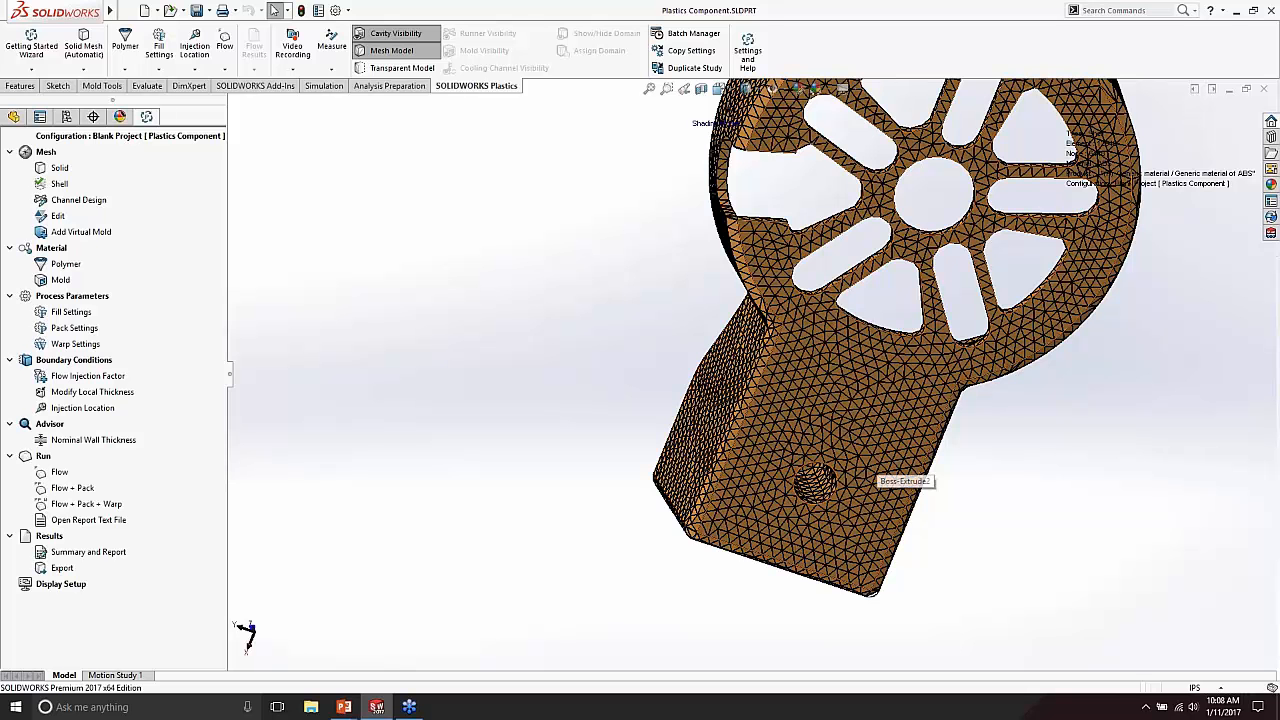
scroll(843, 443, up, 5)
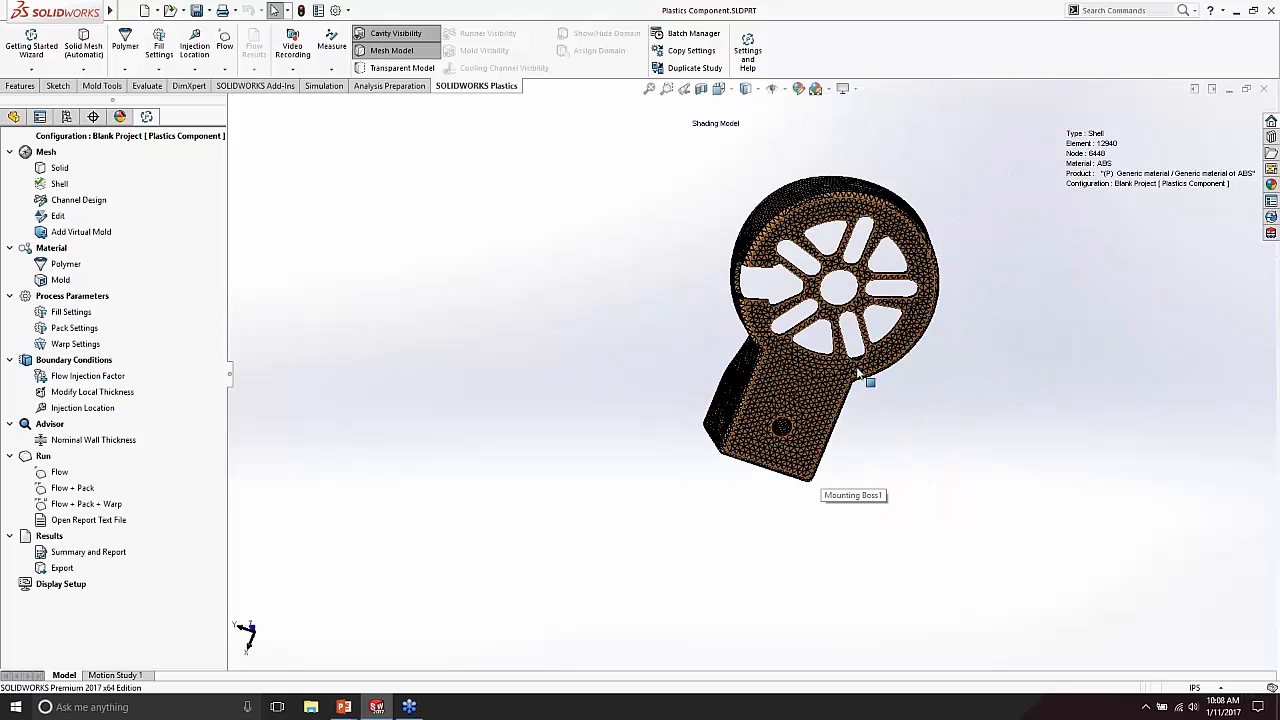
middle_drag(832, 462, 891, 226)
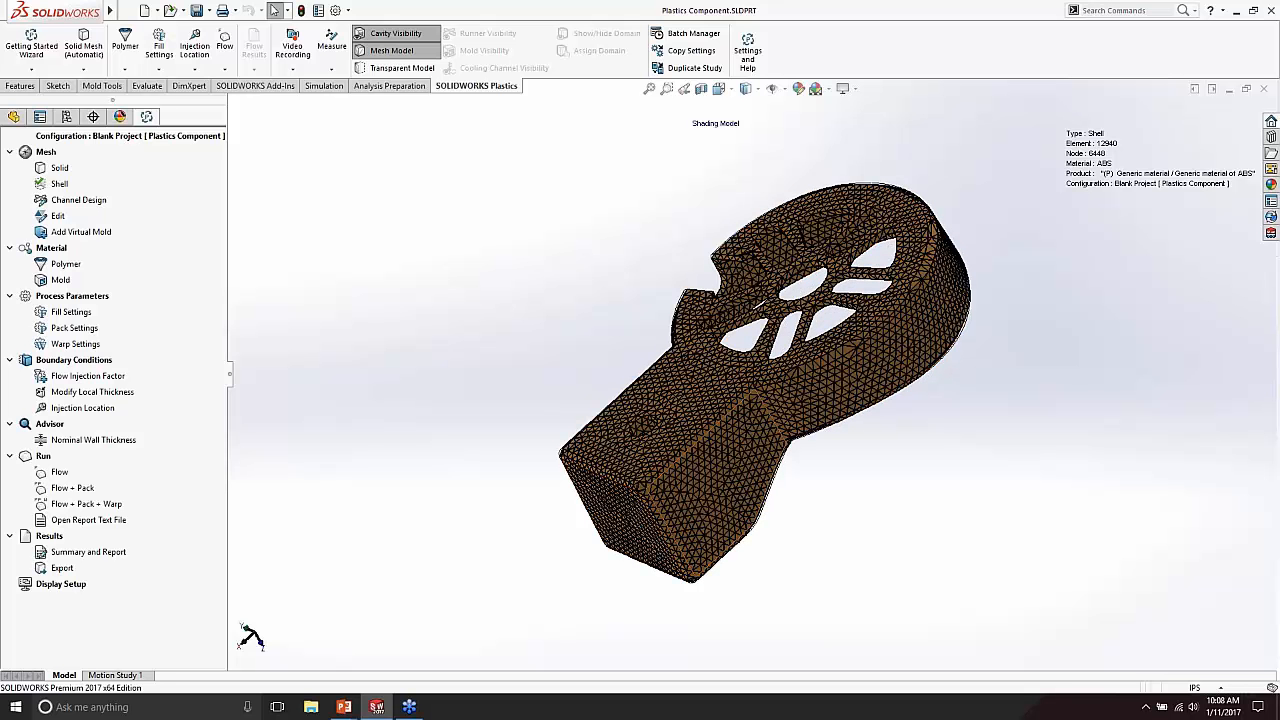
middle_drag(737, 501, 645, 333)
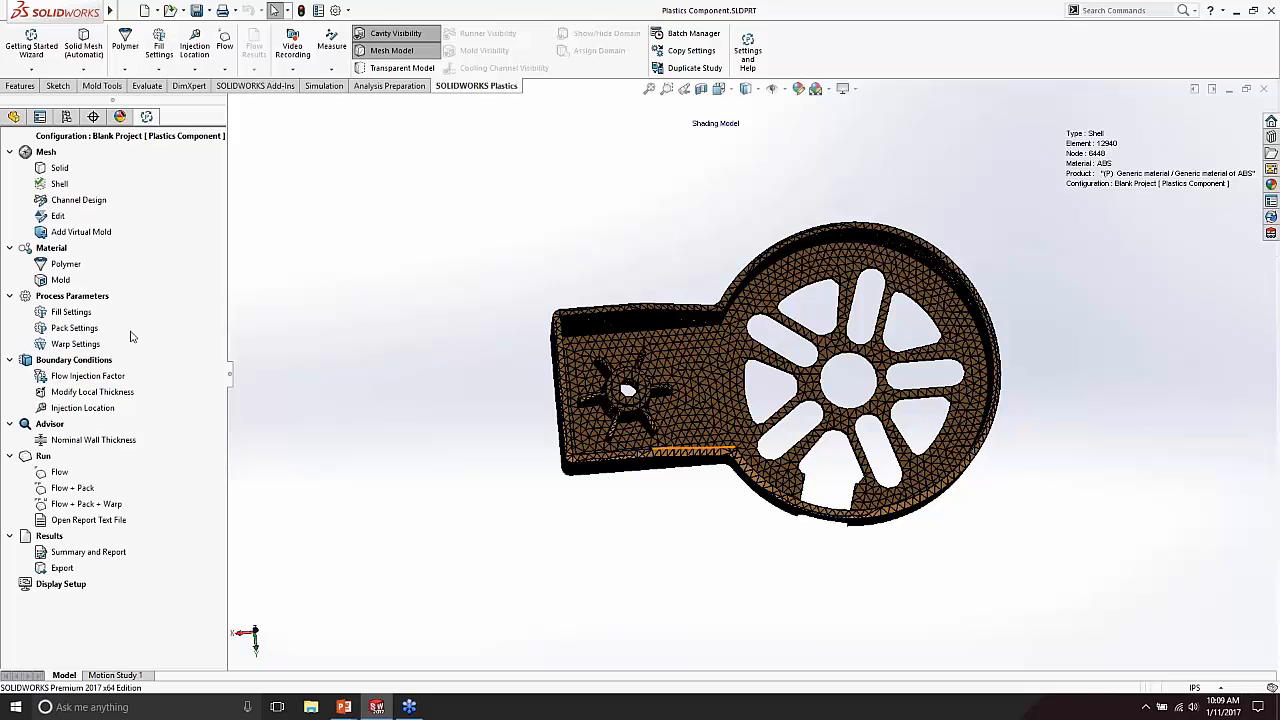
middle_drag(610, 475, 718, 318)
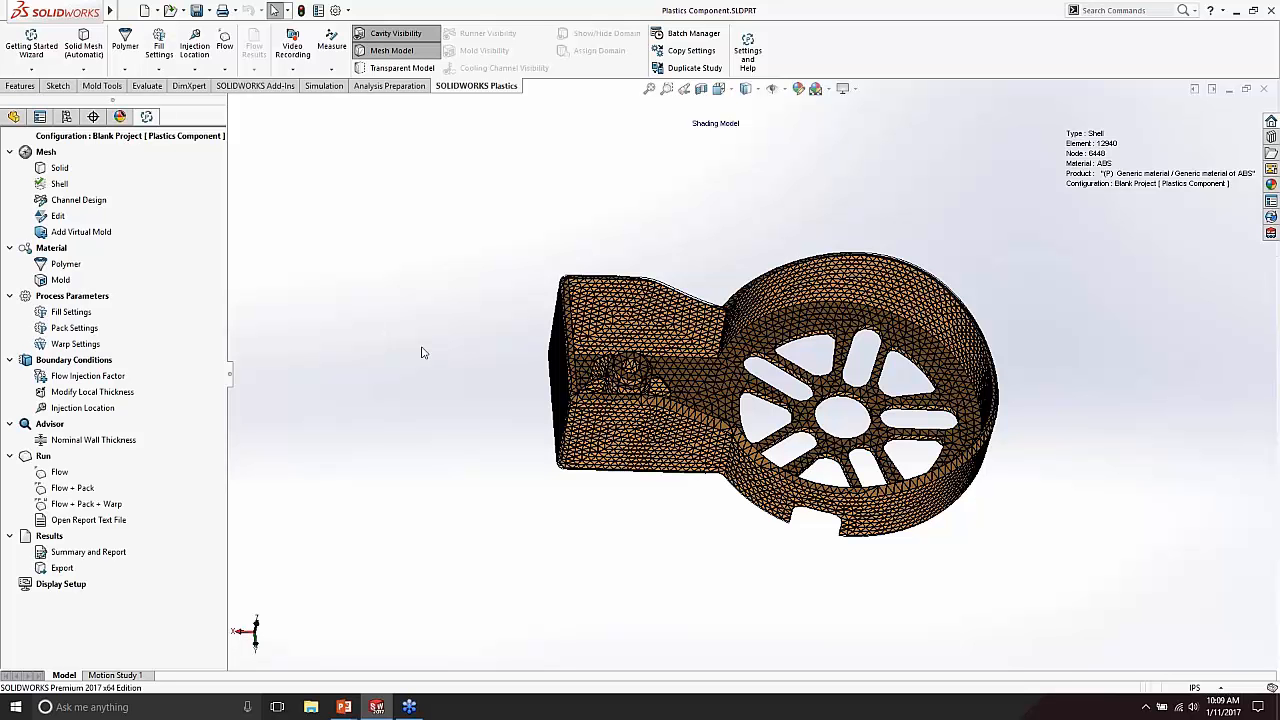
Step: Open the polymer database for the cavity and browse the default plastics sorted by family
click(58, 234)
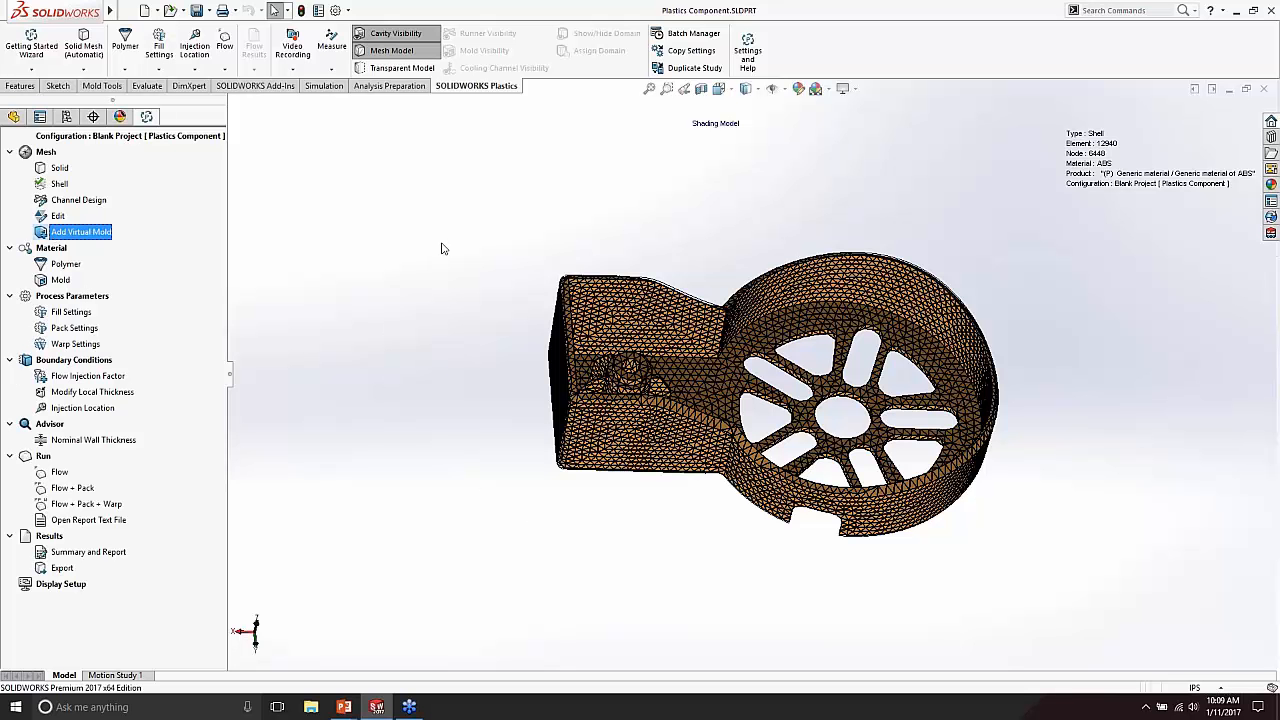
click(62, 265)
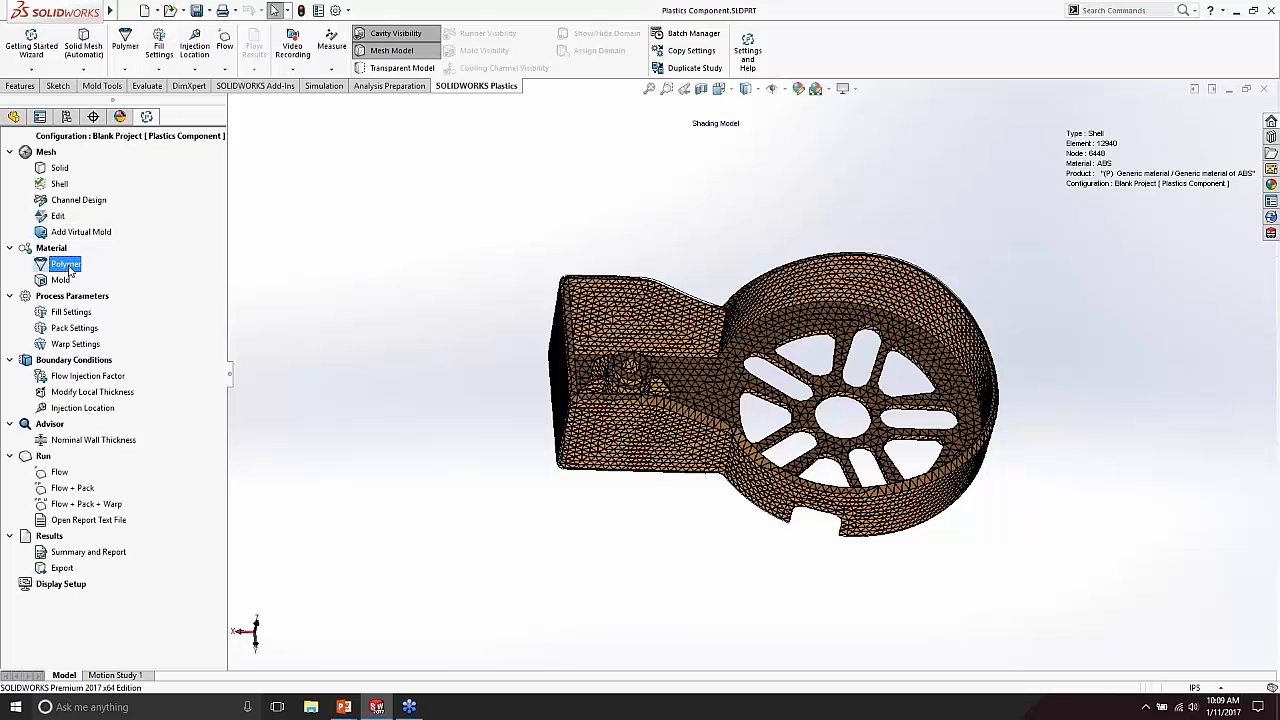
right_click(57, 263)
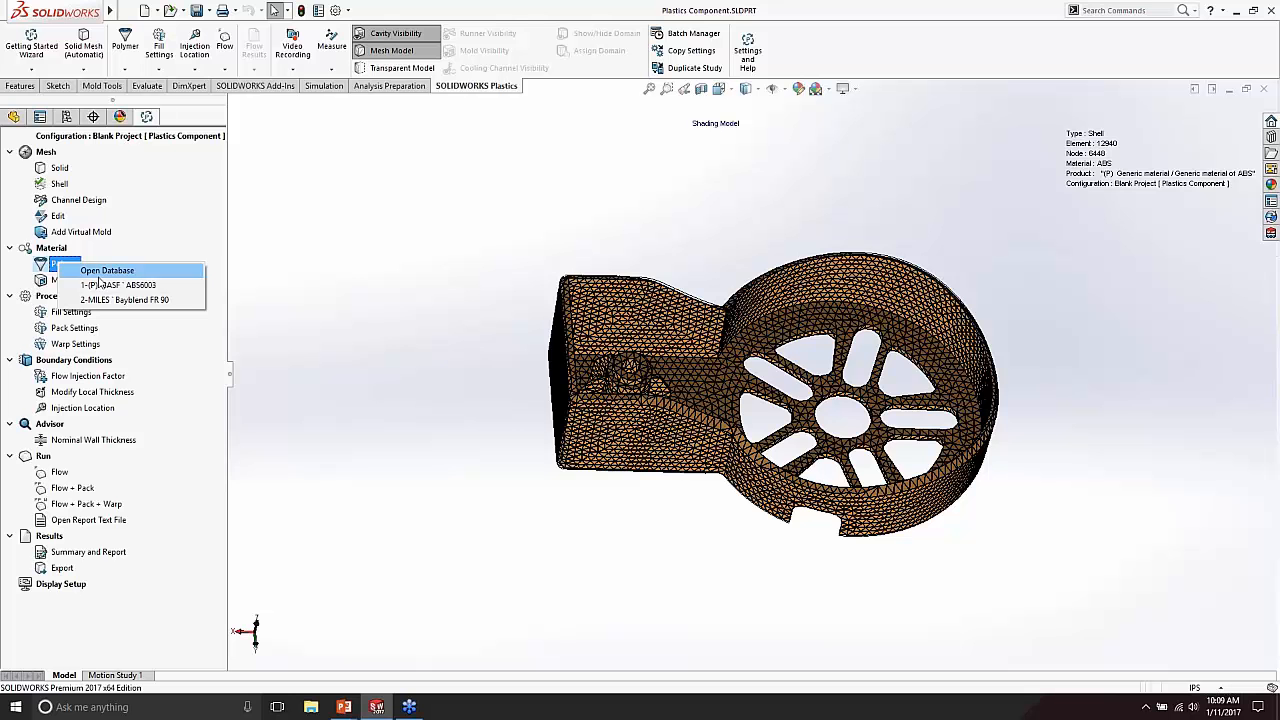
click(14, 407)
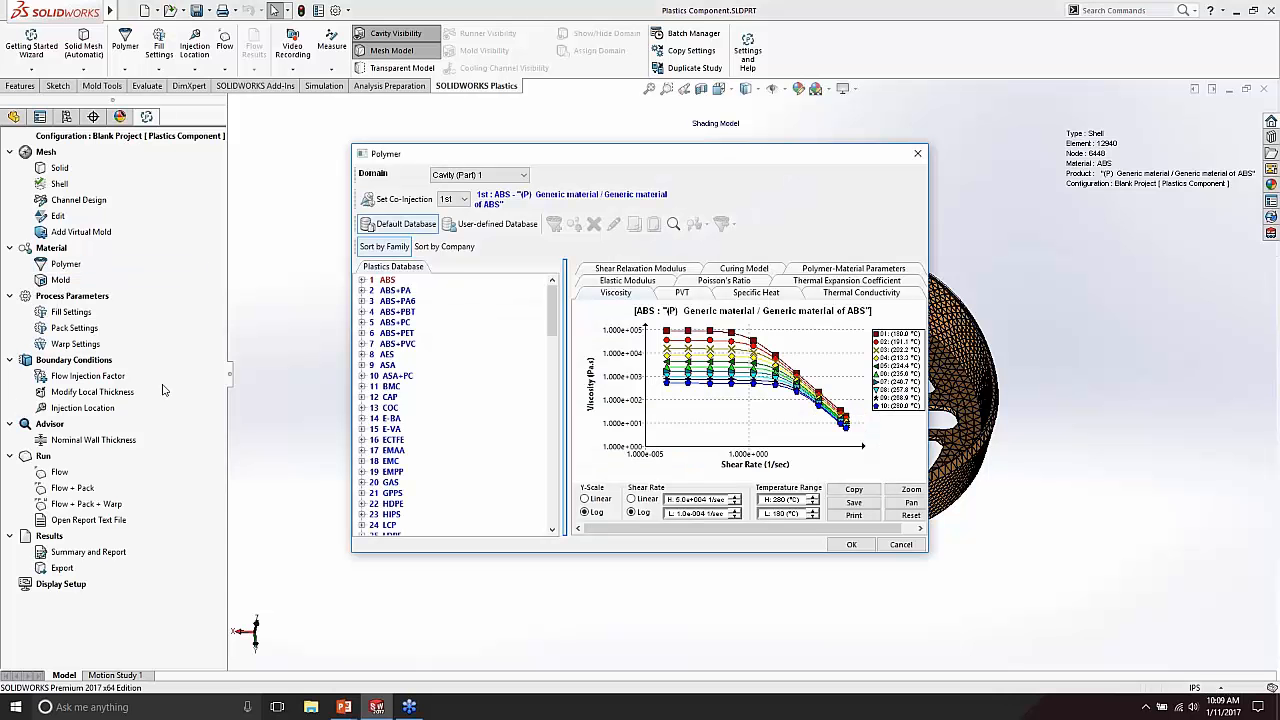
scroll(403, 302, down, 18)
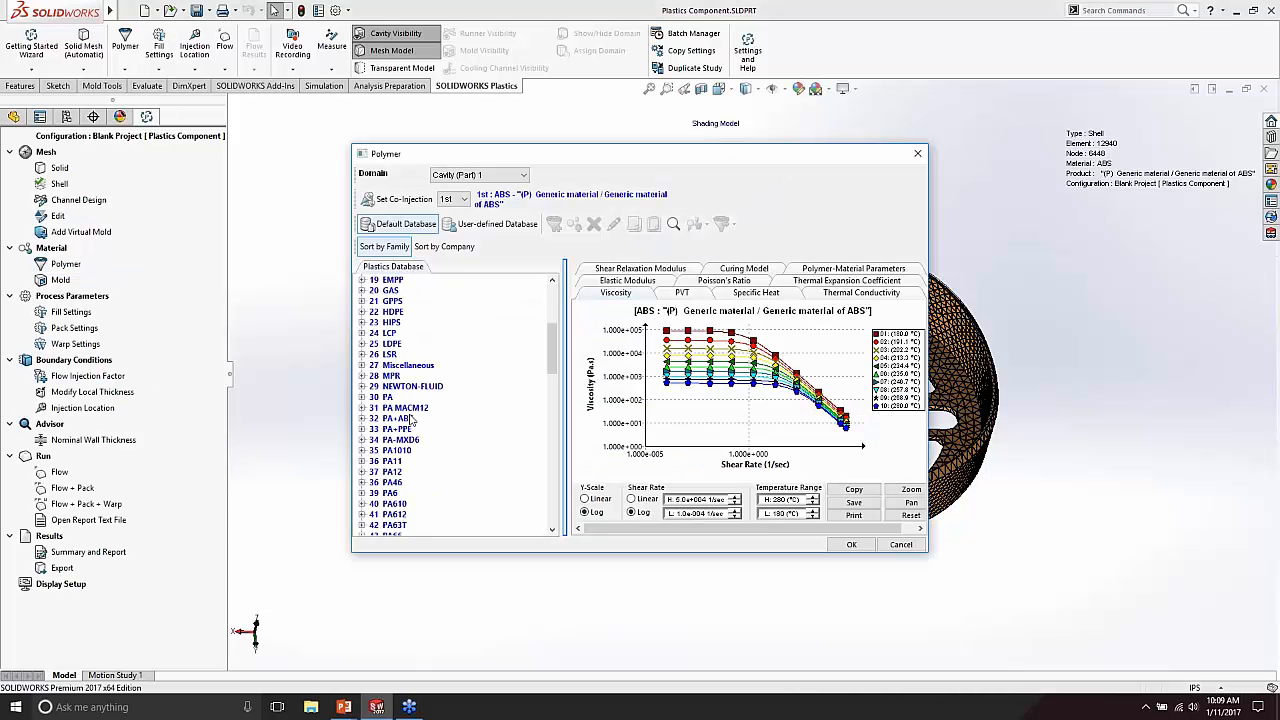
scroll(410, 420, down, 10)
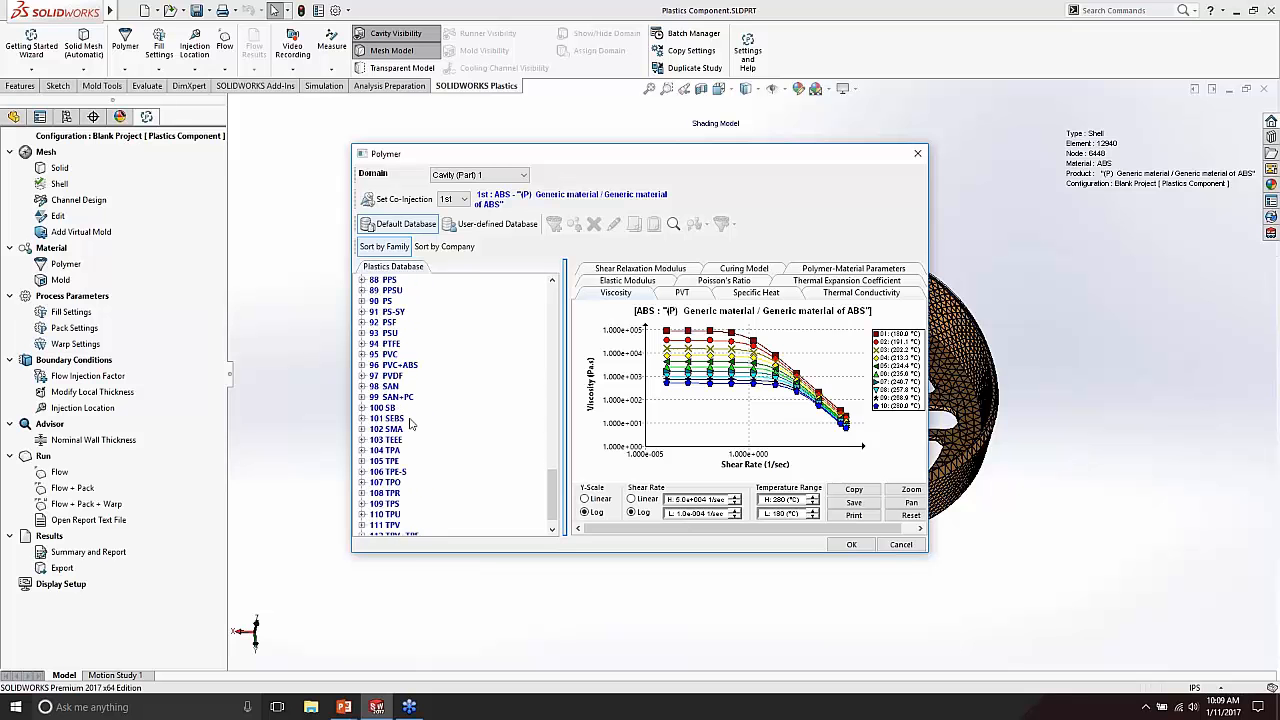
scroll(402, 478, up, 17)
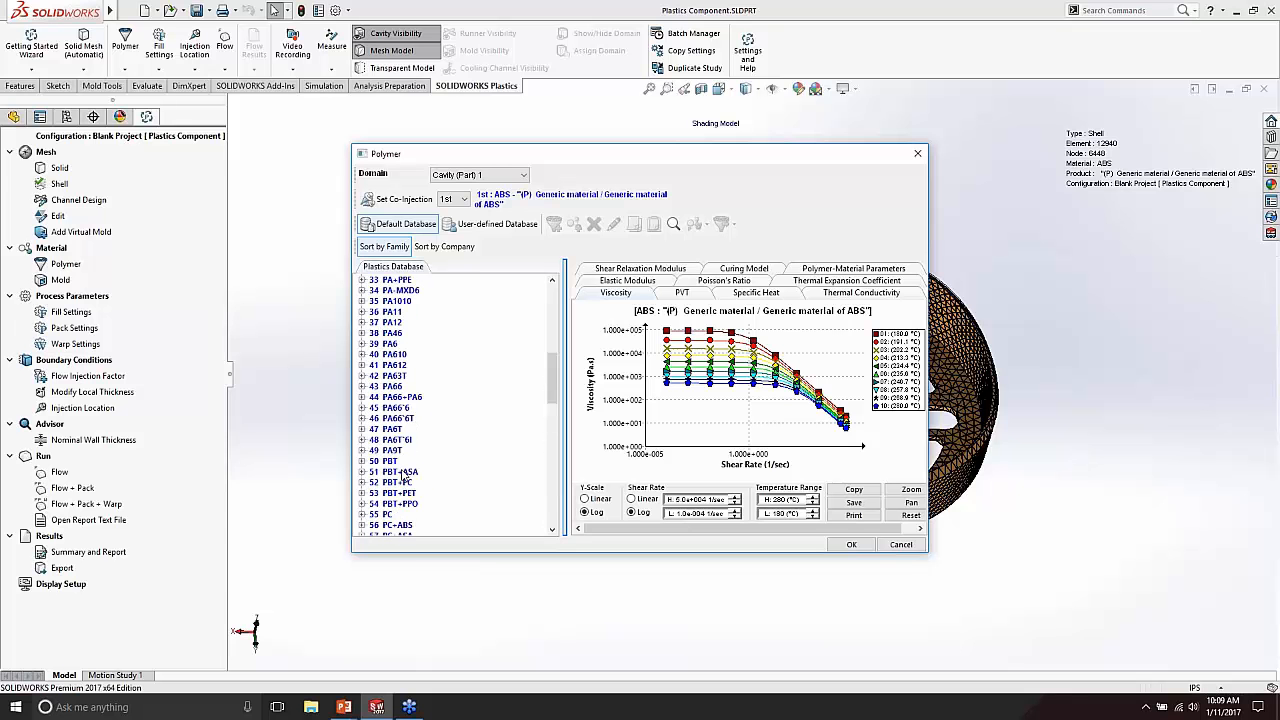
scroll(403, 478, up, 3)
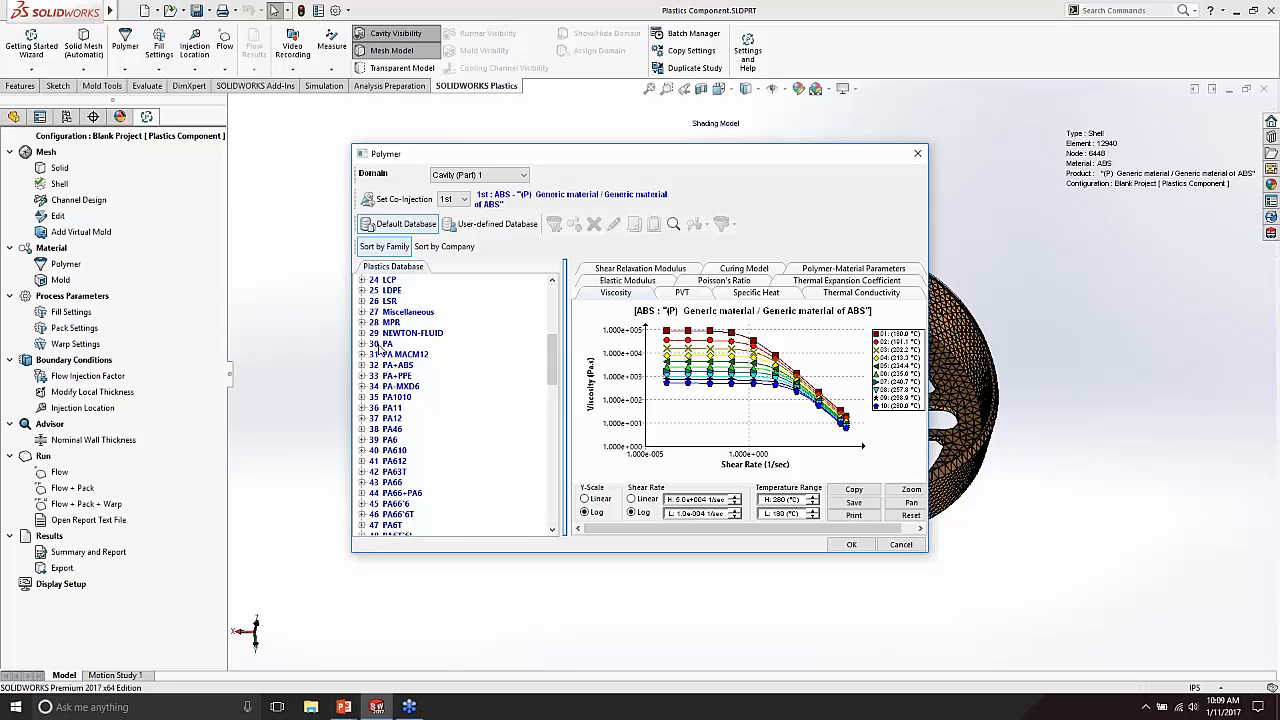
scroll(381, 393, up, 8)
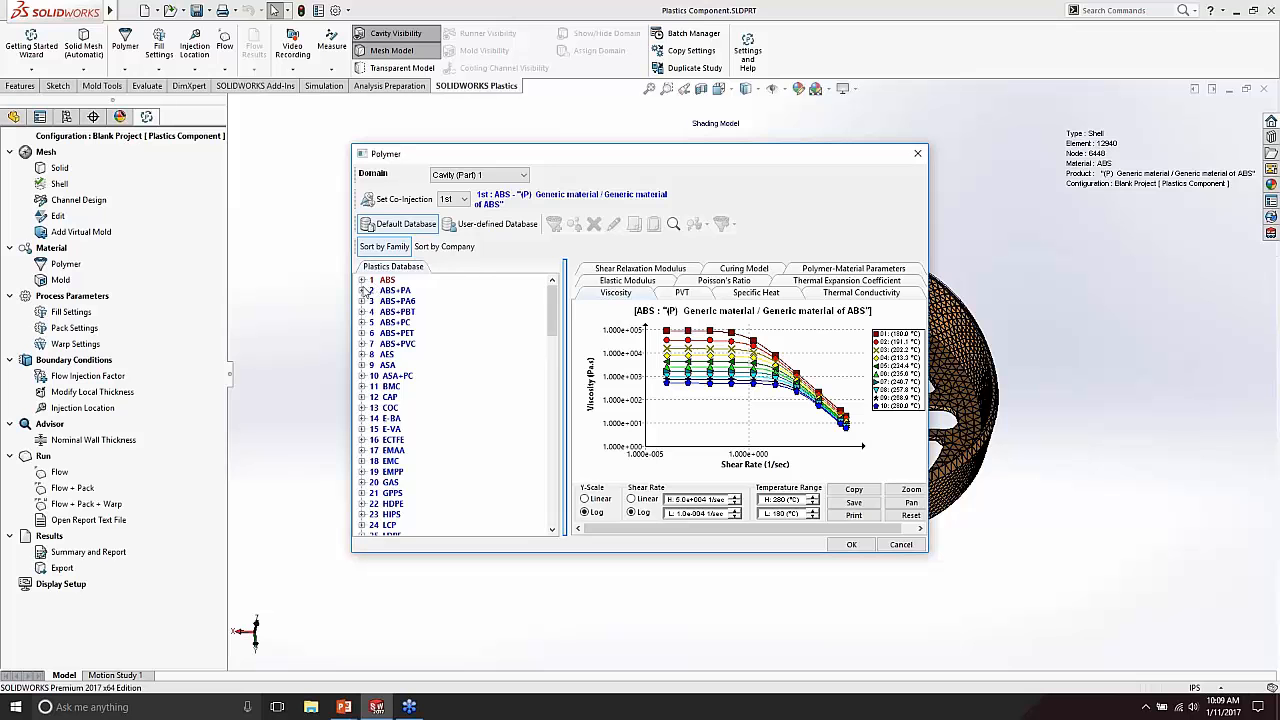
Step: Assign the ABS grade Bayer / LUSTRAN 648 Q955 as the cavity's polymer
double_click(384, 280)
scroll(410, 450, down, 15)
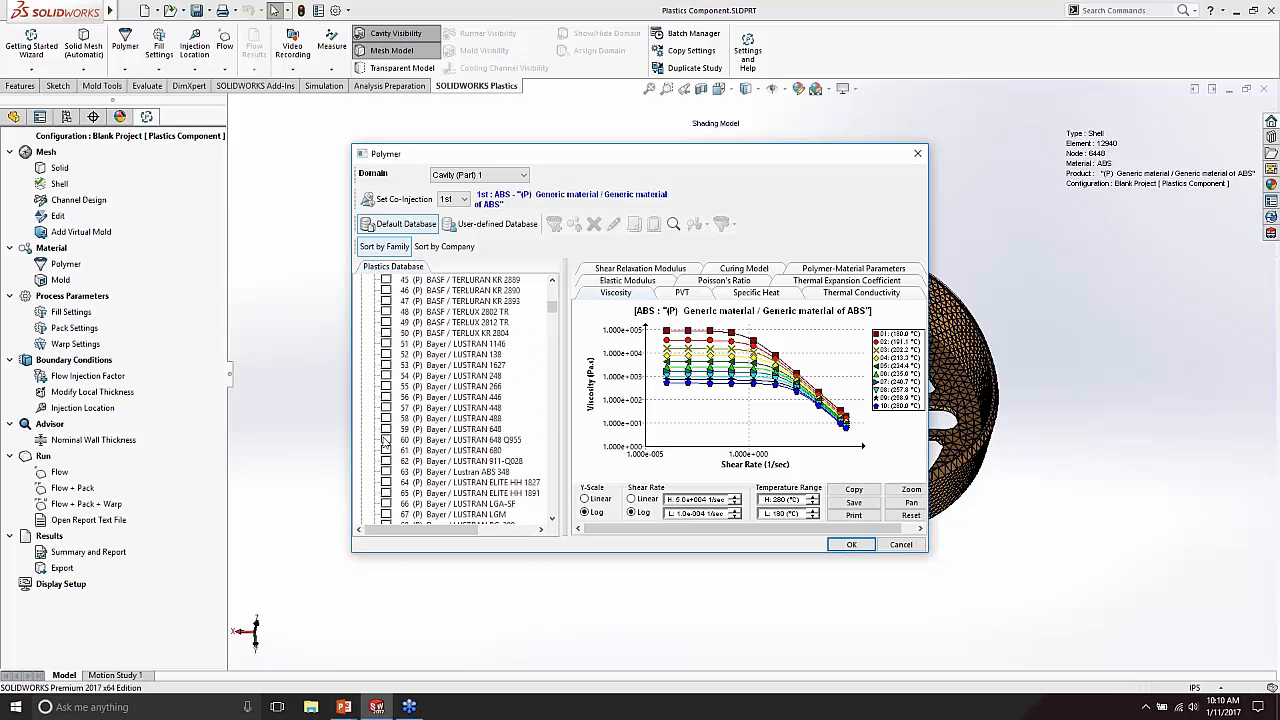
click(386, 440)
click(850, 544)
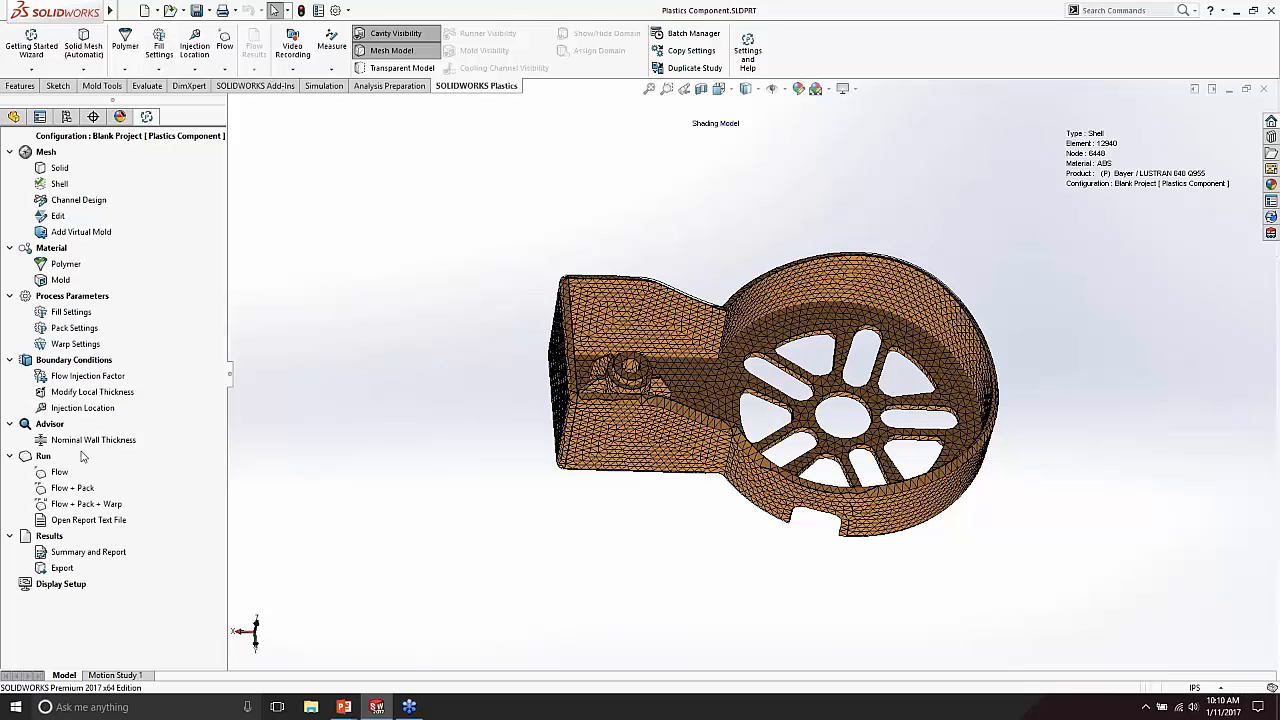
Step: Add an injection location with a 0.1 inch pointer diameter at the middle of the rim edge on the handle's end wall
right_click(85, 409)
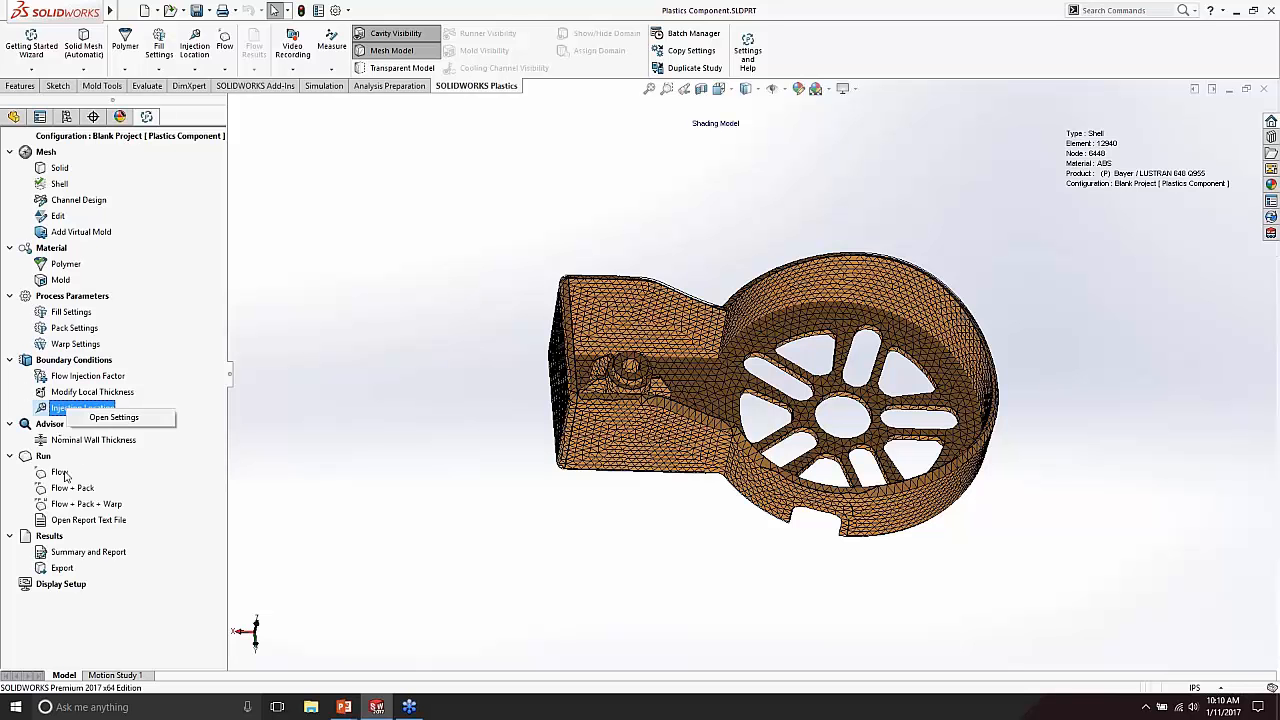
click(107, 418)
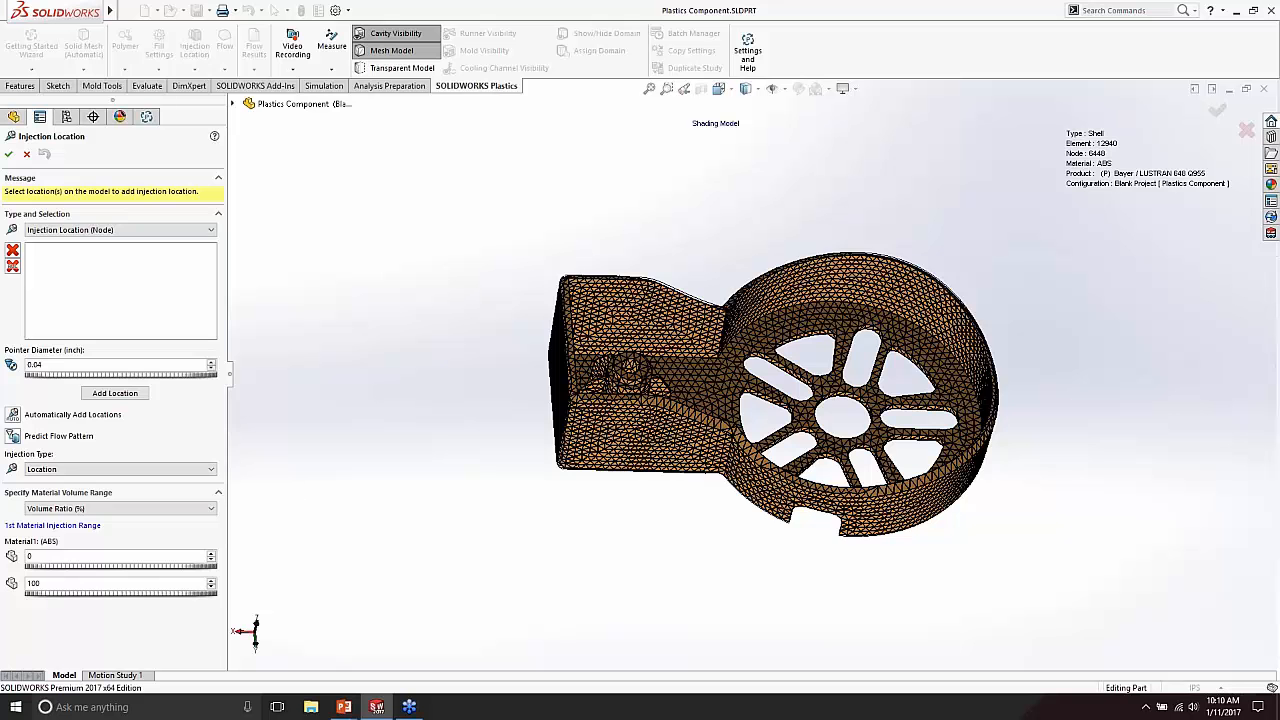
mouse_move(525, 383)
middle_down()
mouse_move(466, 417)
mouse_move(521, 390)
middle_up()
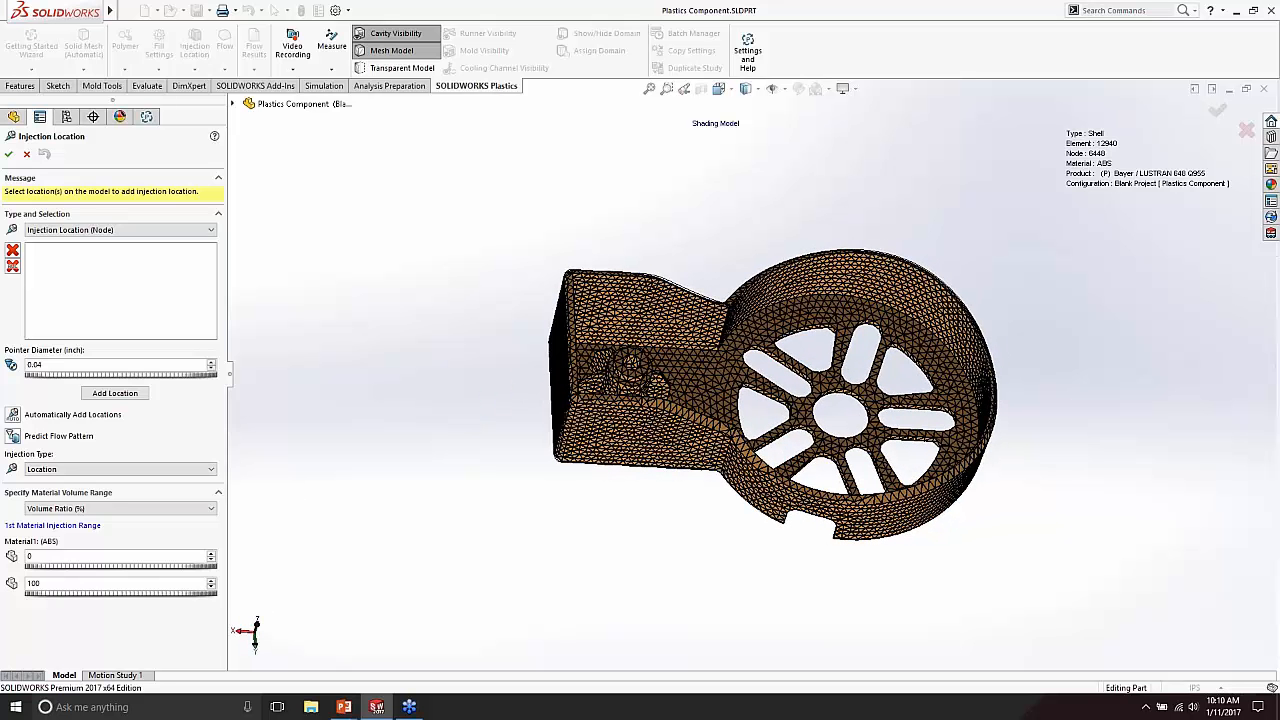
middle_drag(310, 410, 330, 410)
middle_drag(617, 500, 526, 400)
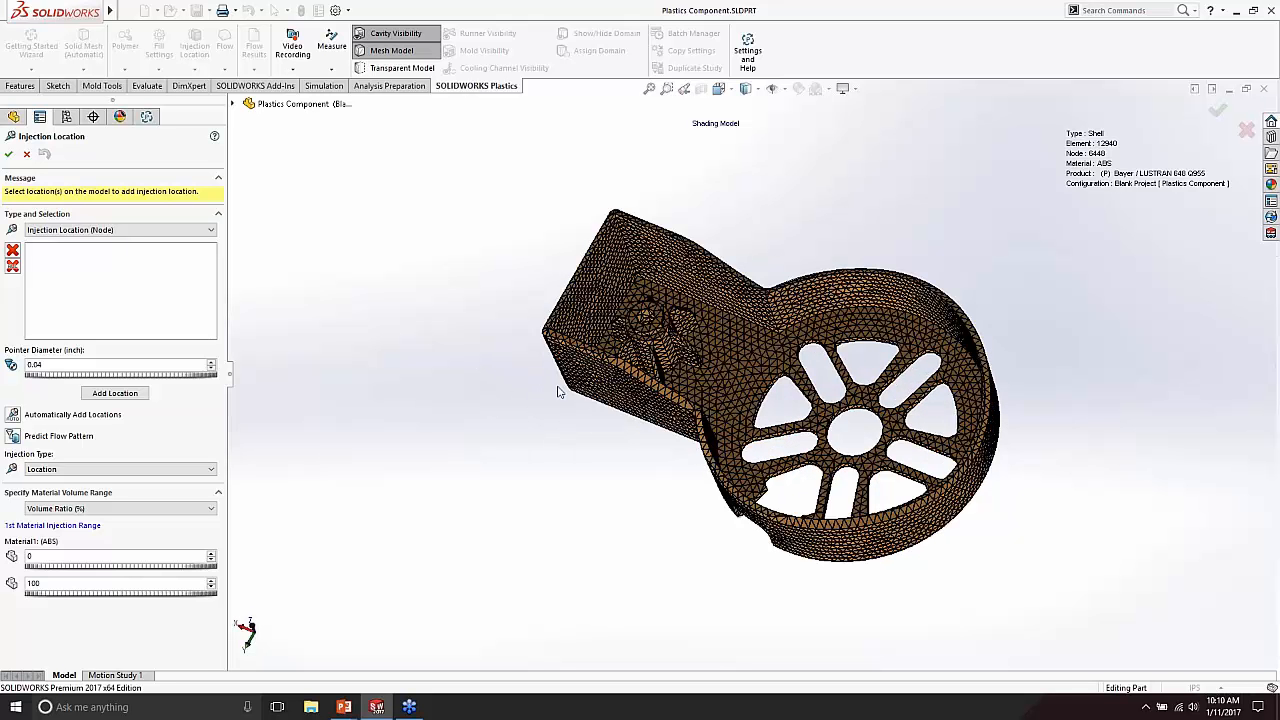
scroll(586, 296, down, 3)
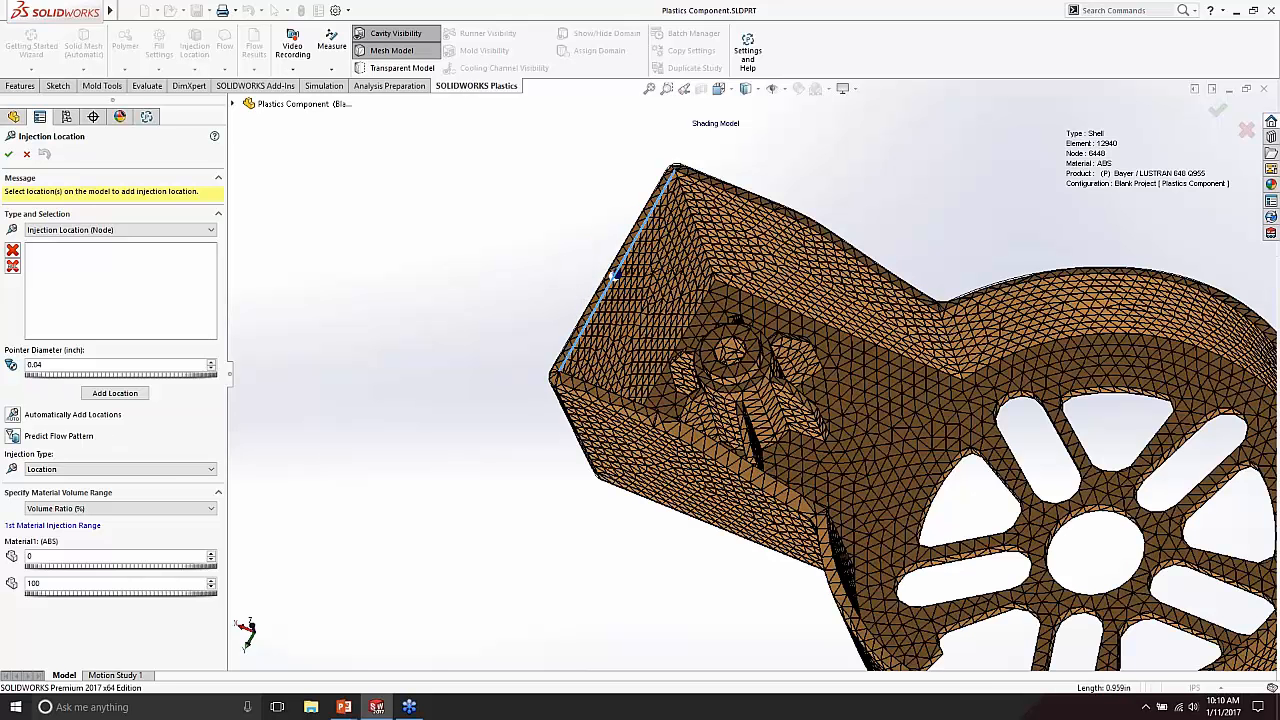
text(1)
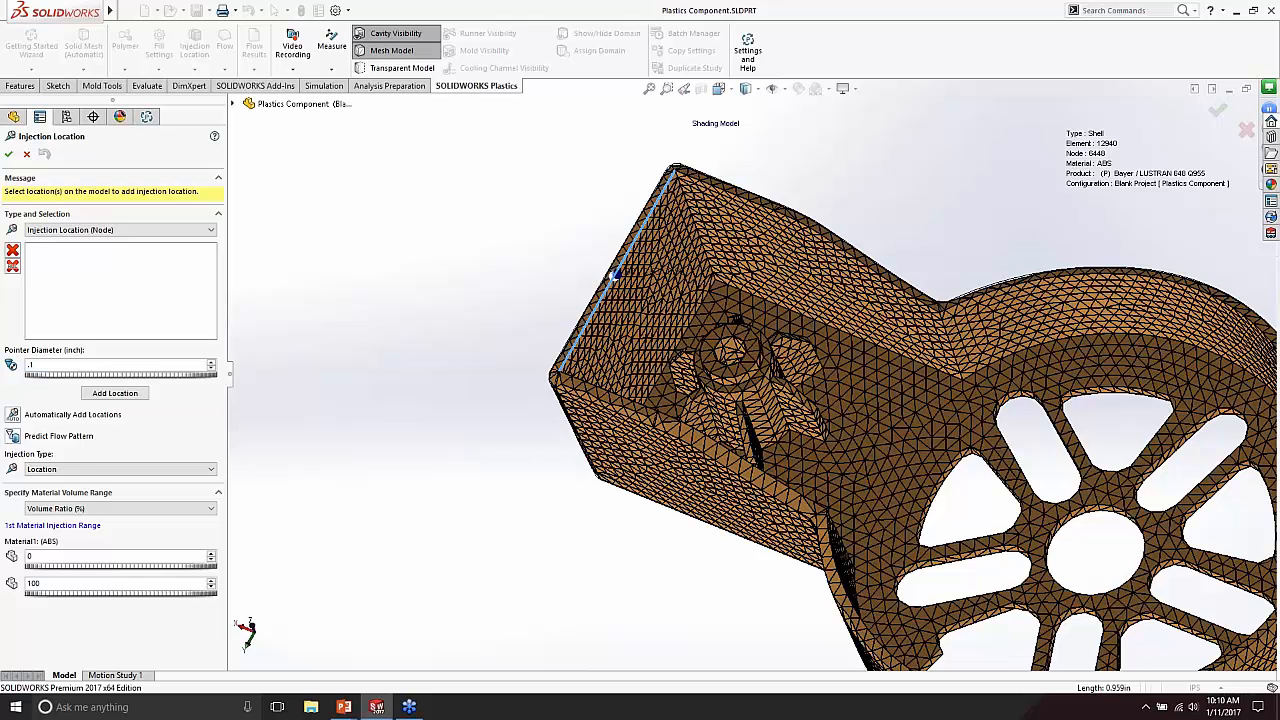
click(115, 393)
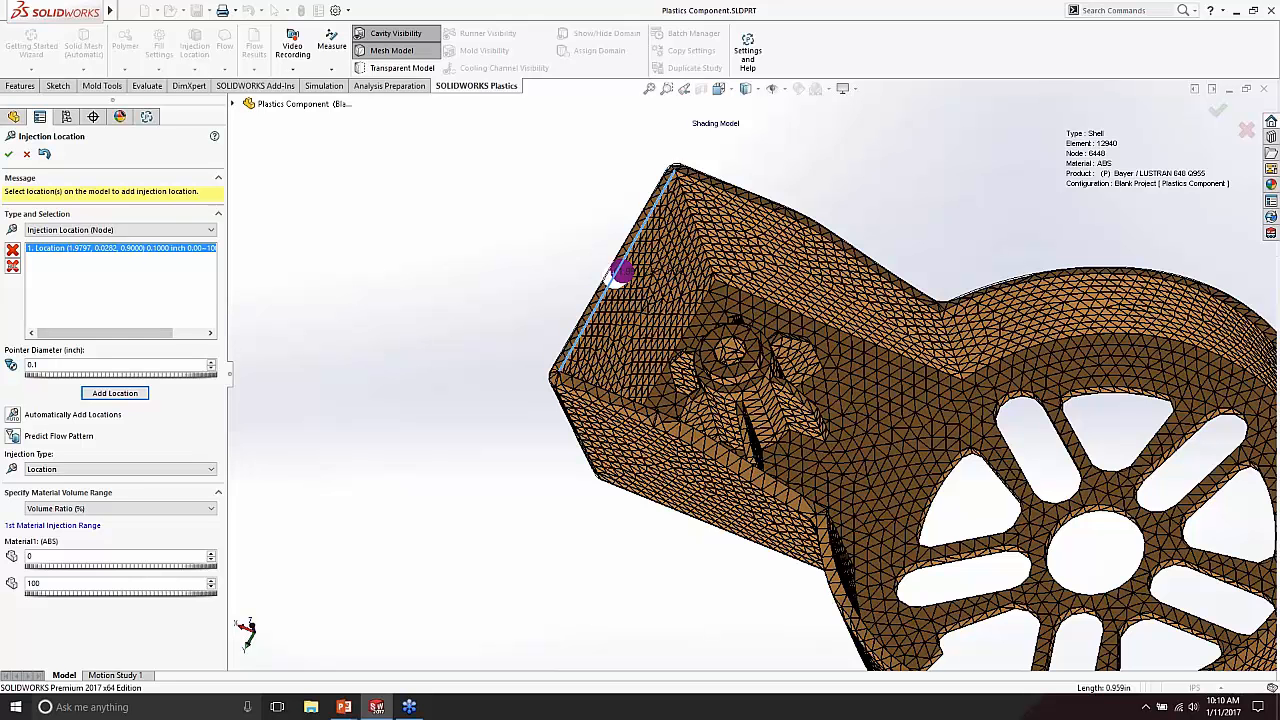
middle_drag(578, 434, 658, 369)
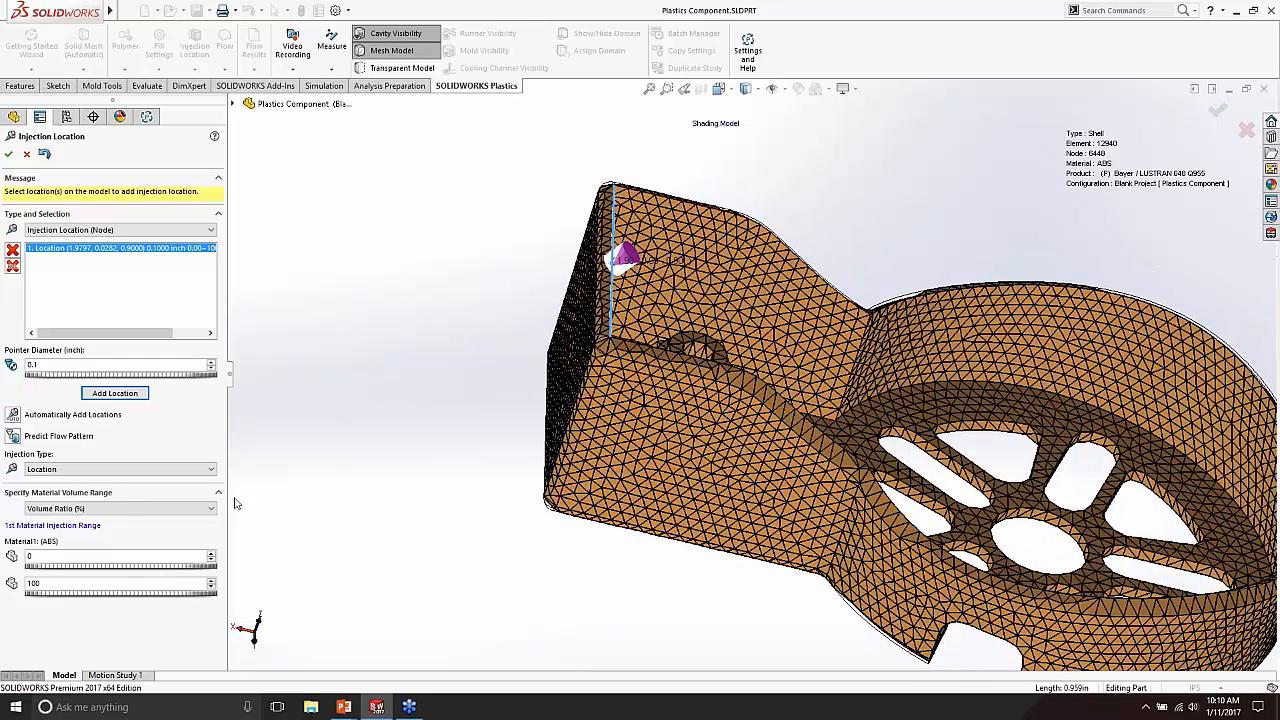
Step: Accept the injection location and run the Flow analysis, moving the Analysis Manager window clear of the model
click(8, 153)
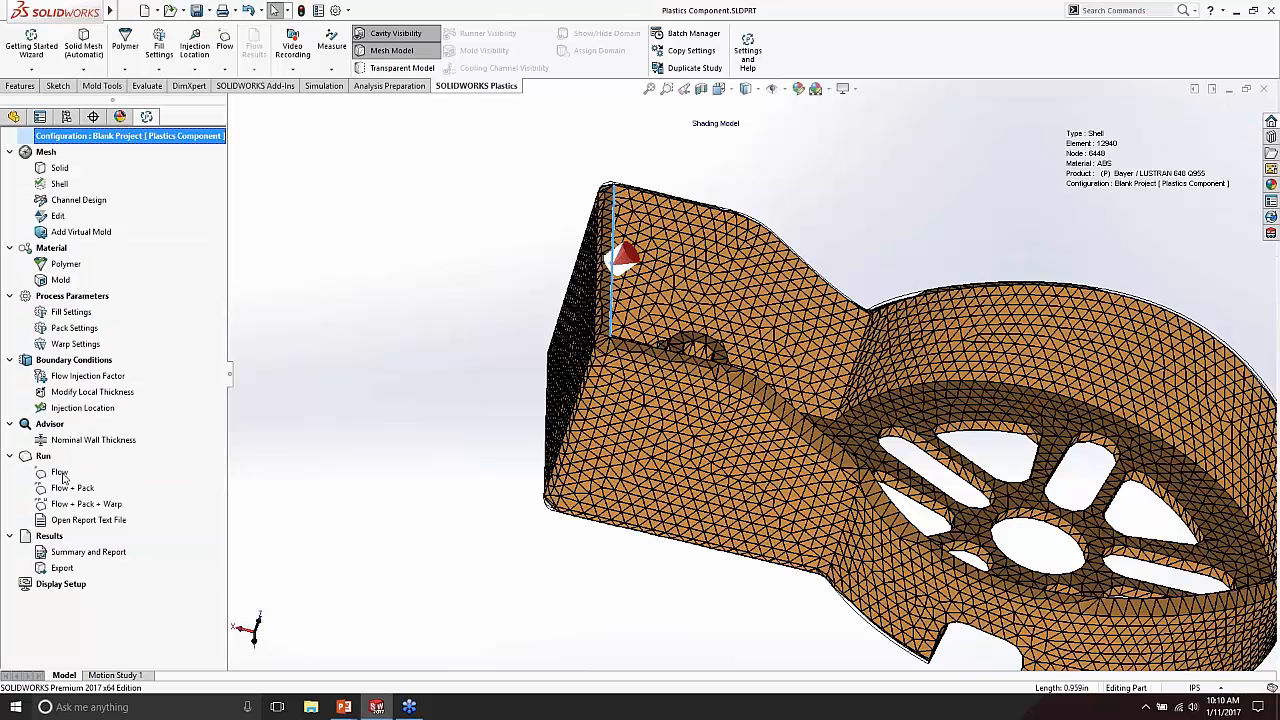
scroll(527, 500, up, 5)
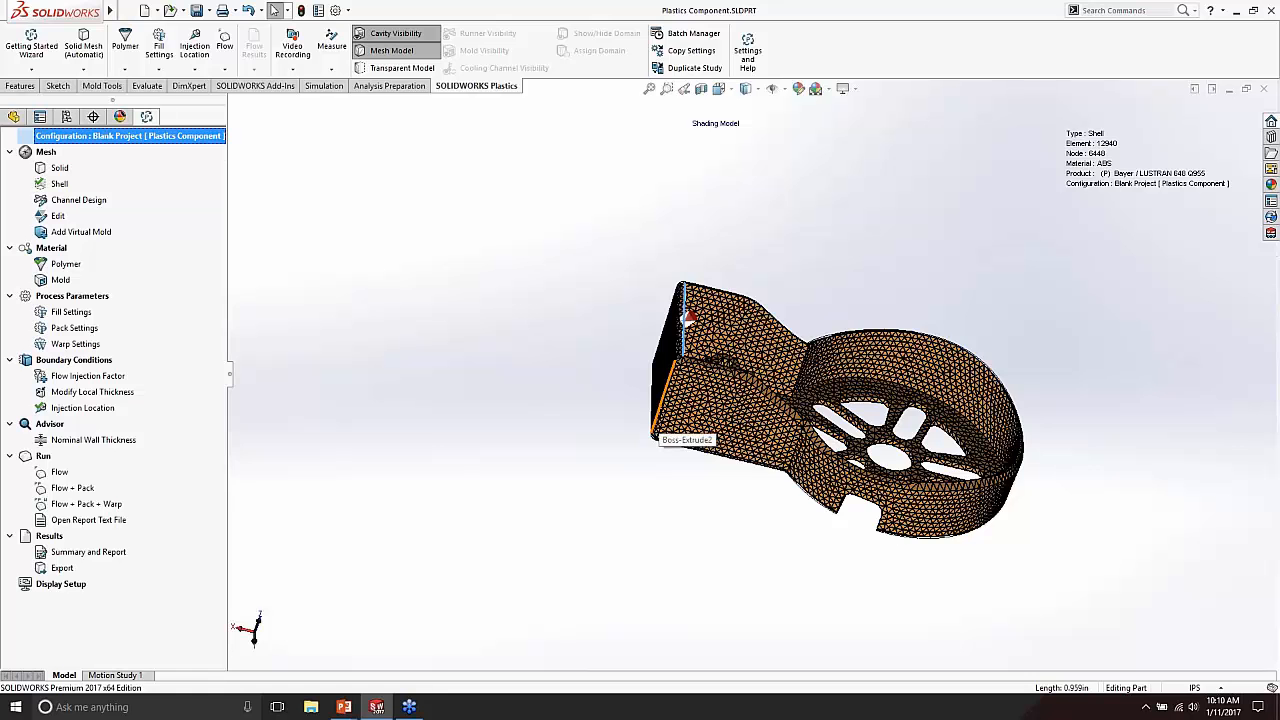
scroll(662, 425, up, 2)
middle_drag(700, 376, 706, 413)
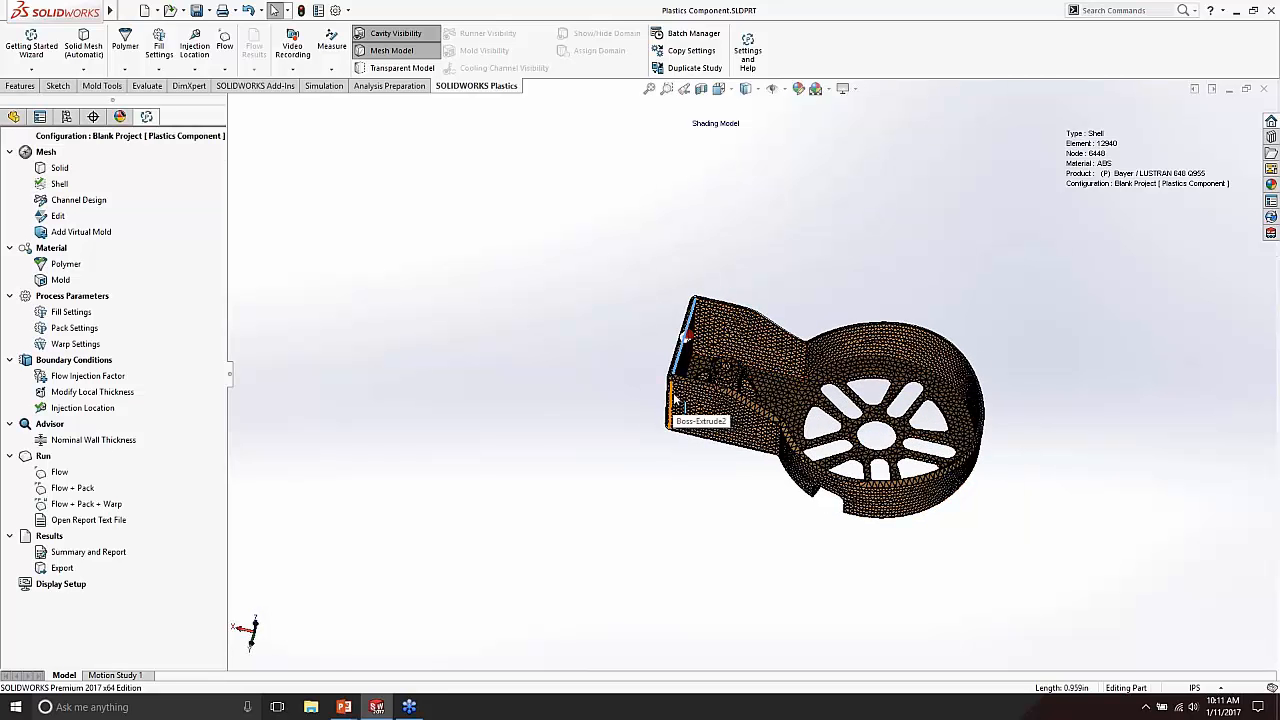
scroll(685, 336, down, 4)
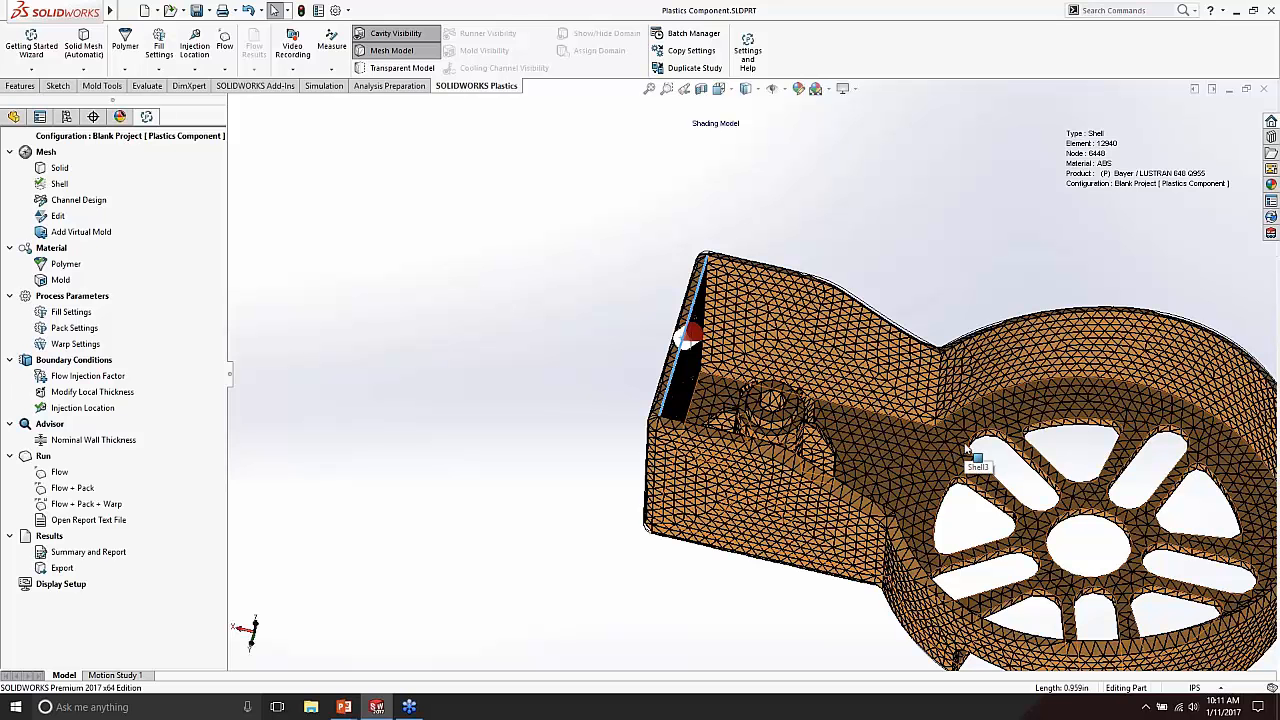
double_click(59, 473)
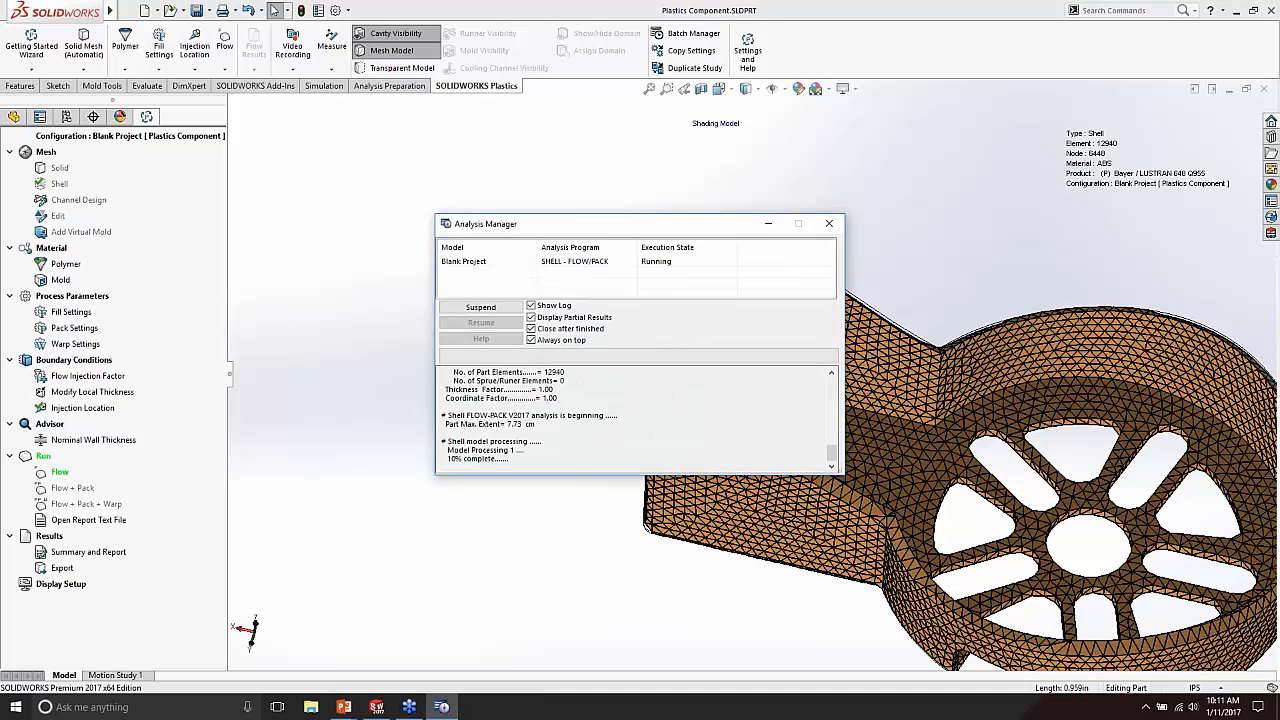
drag(490, 223, 298, 91)
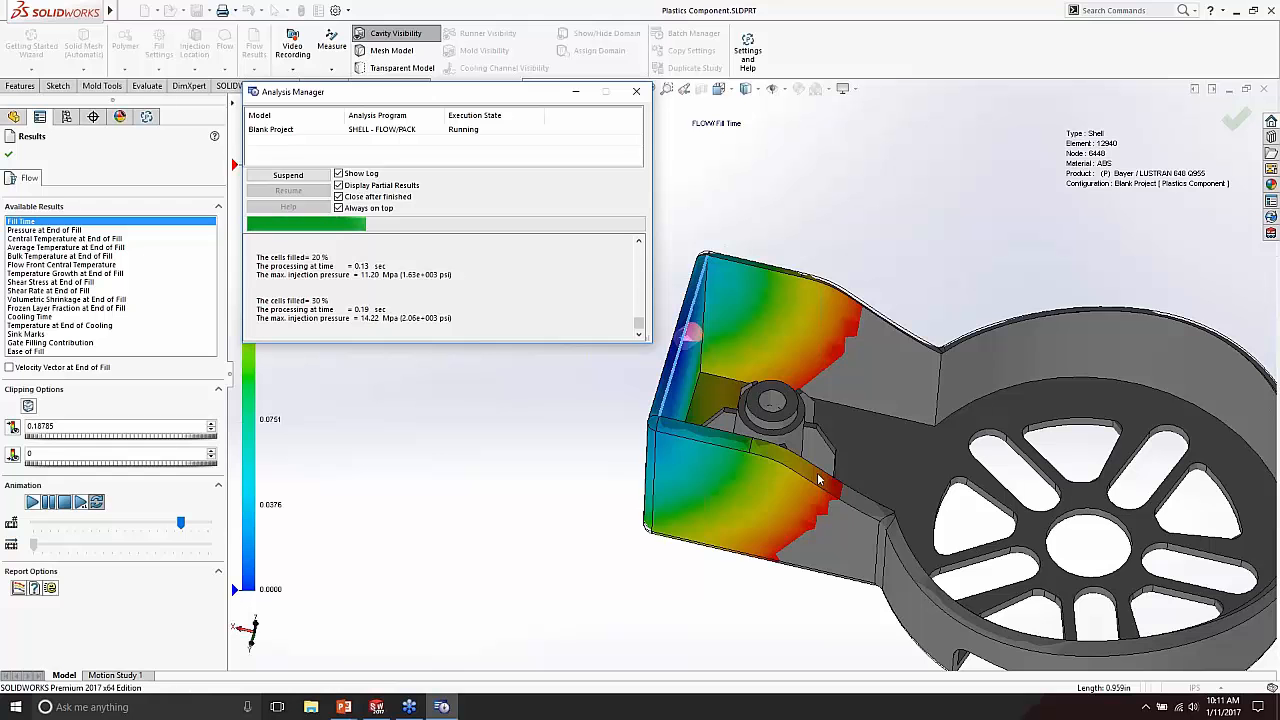
Step: While the solver runs, view the partial results for Shear Stress at End of Fill and Frozen Layer Fraction at End of Fill
middle_drag(829, 492, 808, 524)
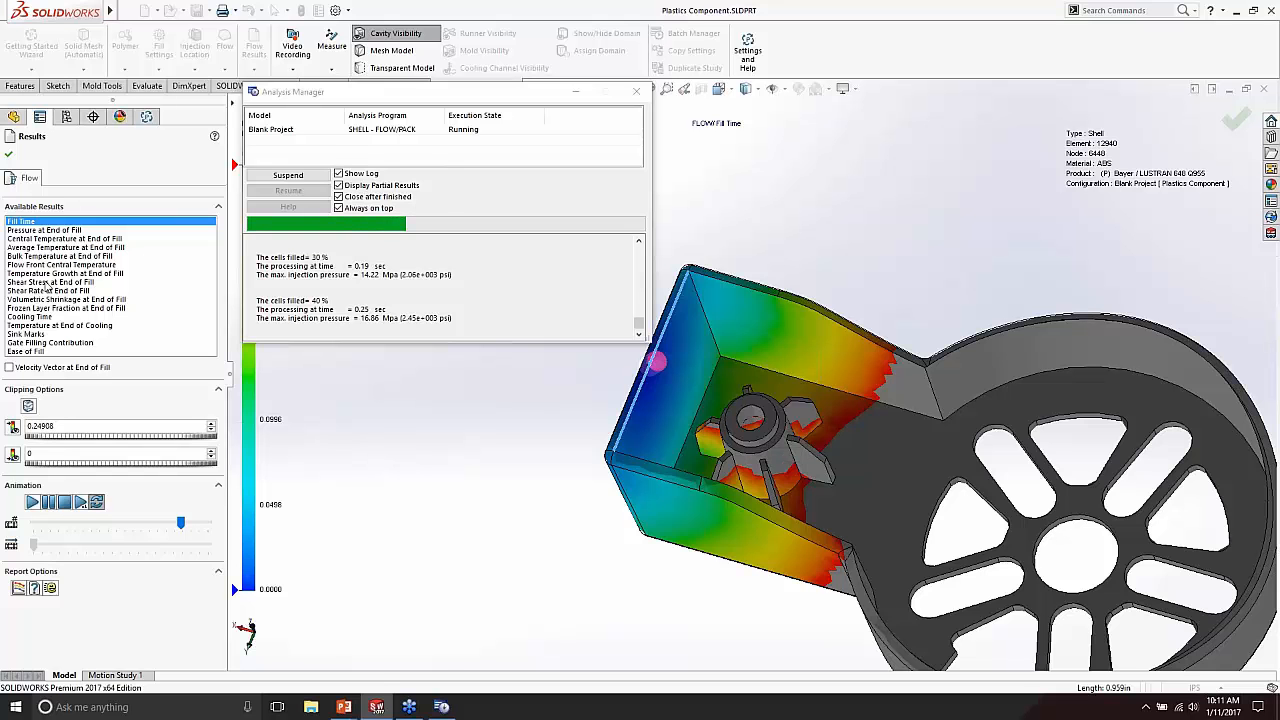
click(36, 283)
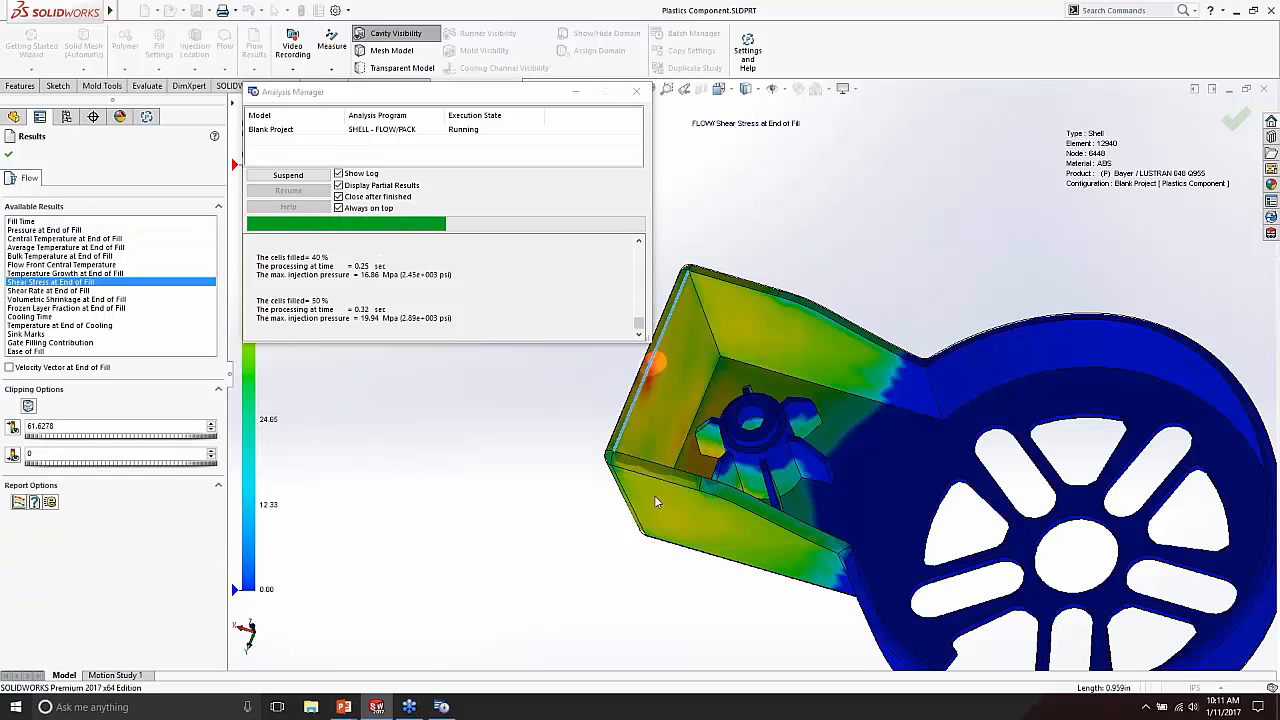
middle_drag(656, 502, 768, 458)
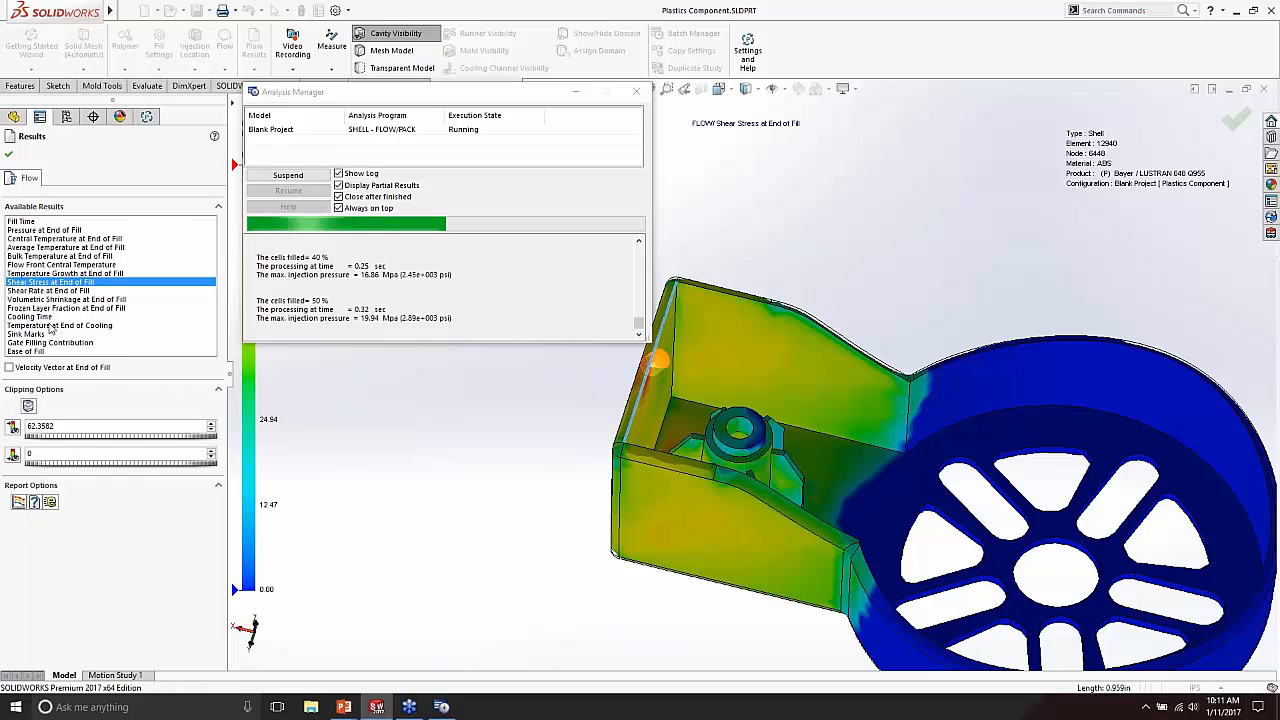
click(36, 308)
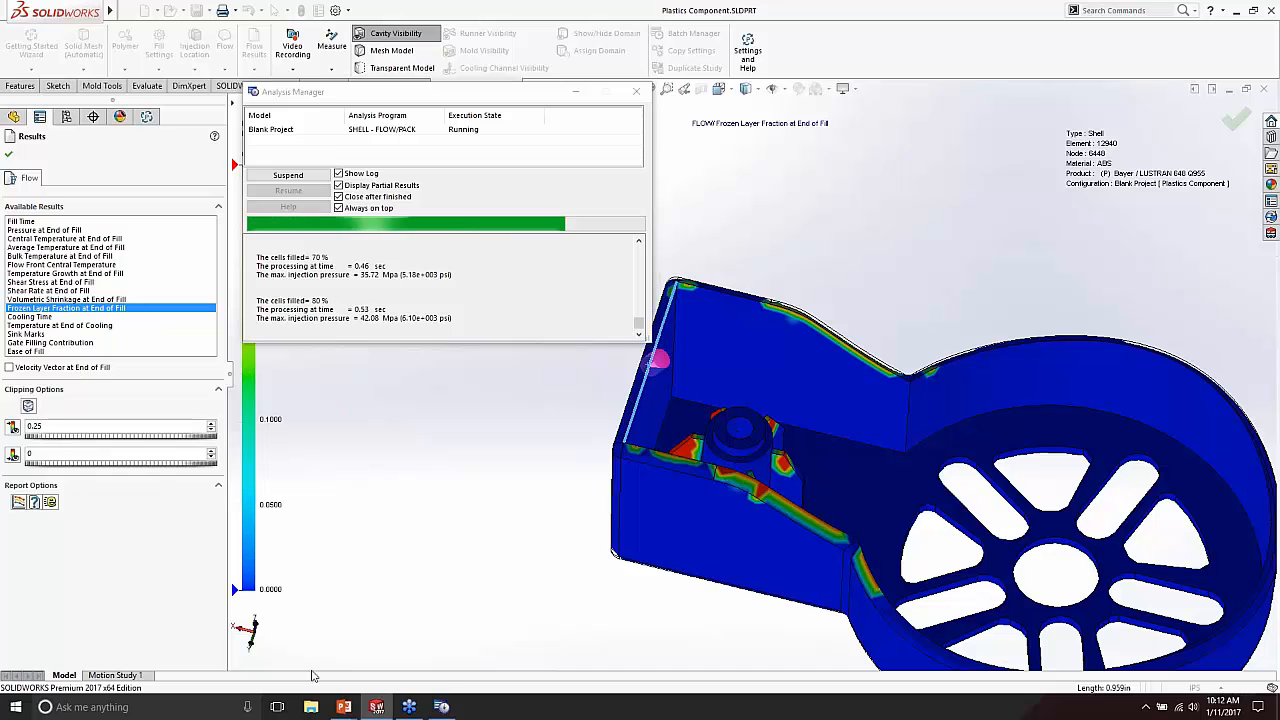
Step: Switch to the PowerPoint slide show, minimize the Analysis Manager and advance to the "Analysis = Colorful Pictures" slide
mouse_move(376, 706)
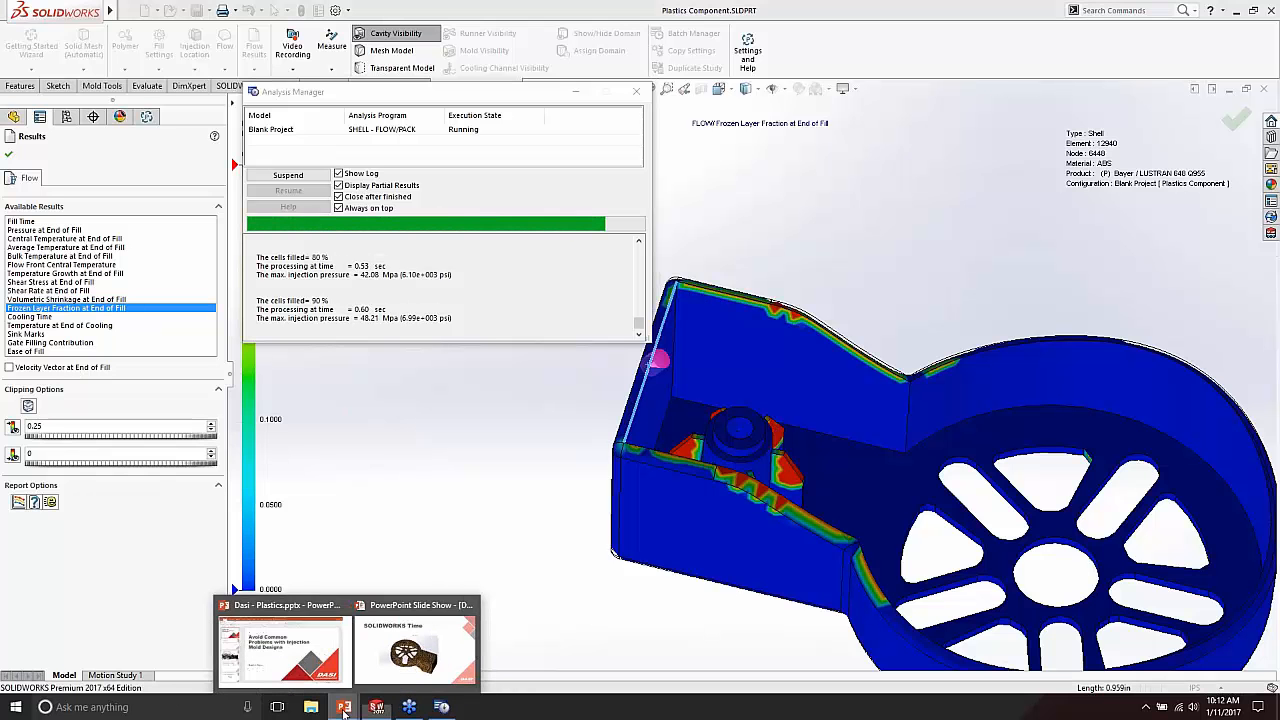
click(415, 652)
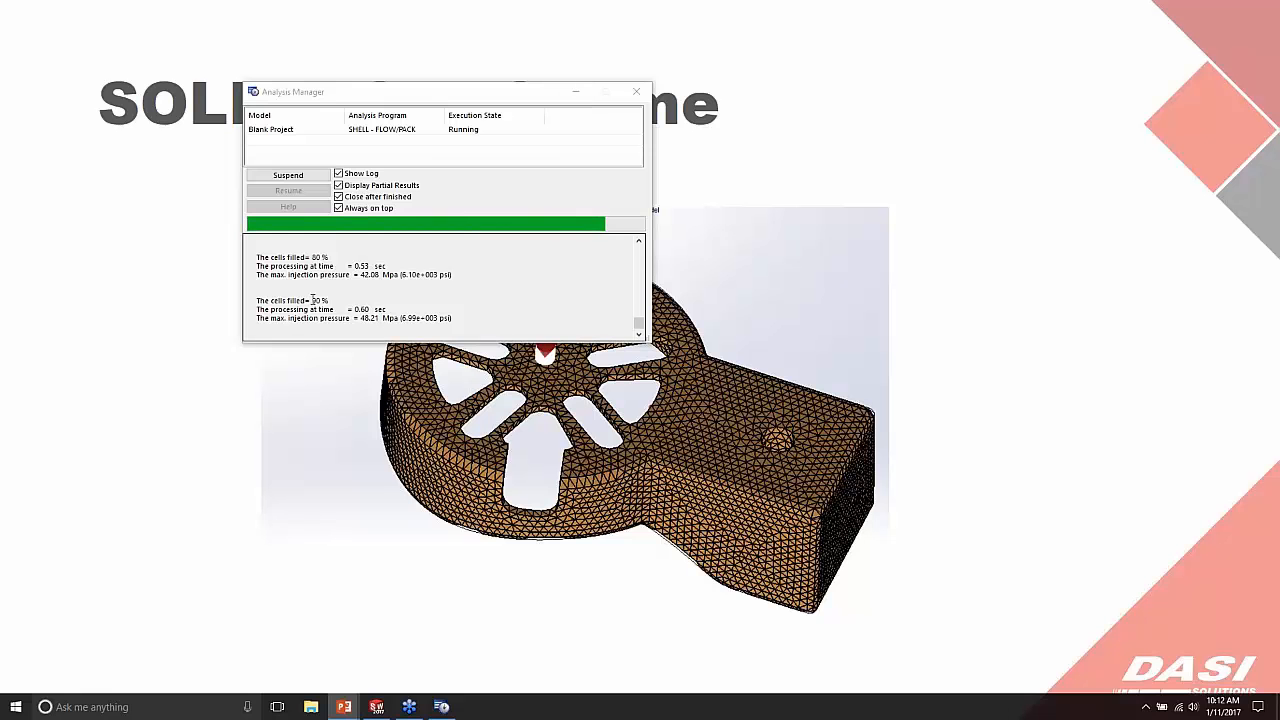
click(575, 91)
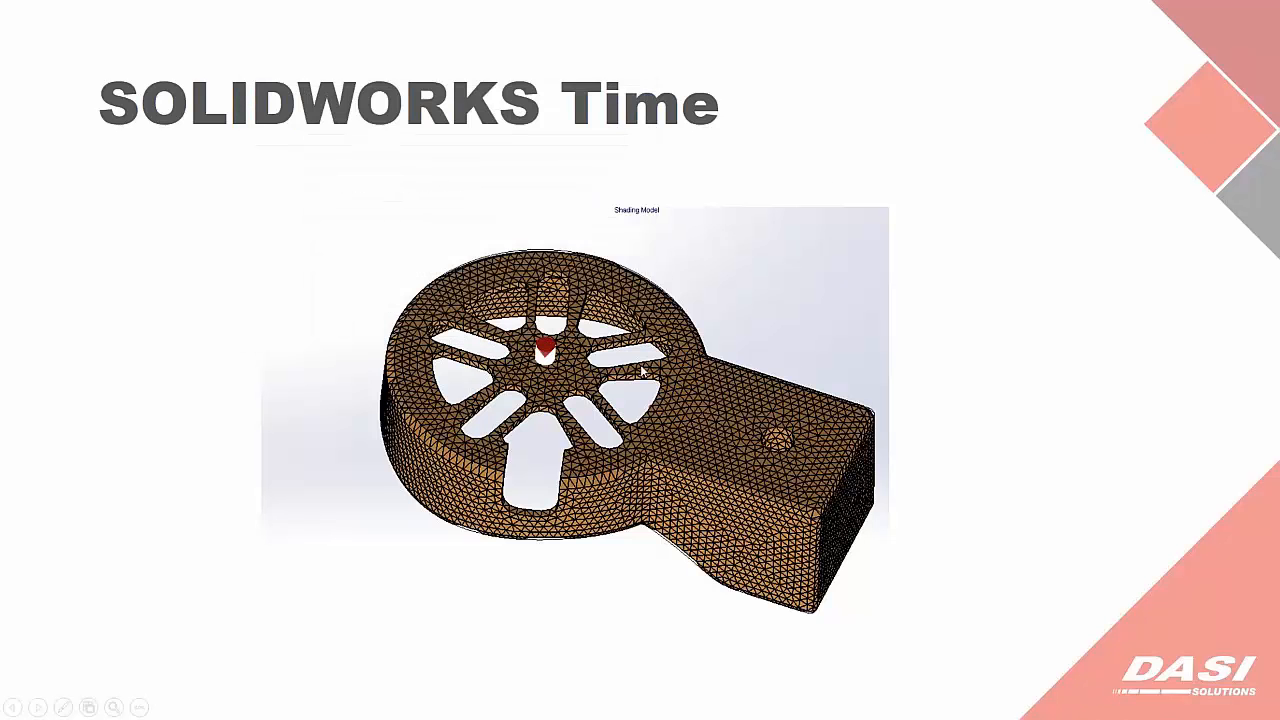
click(825, 183)
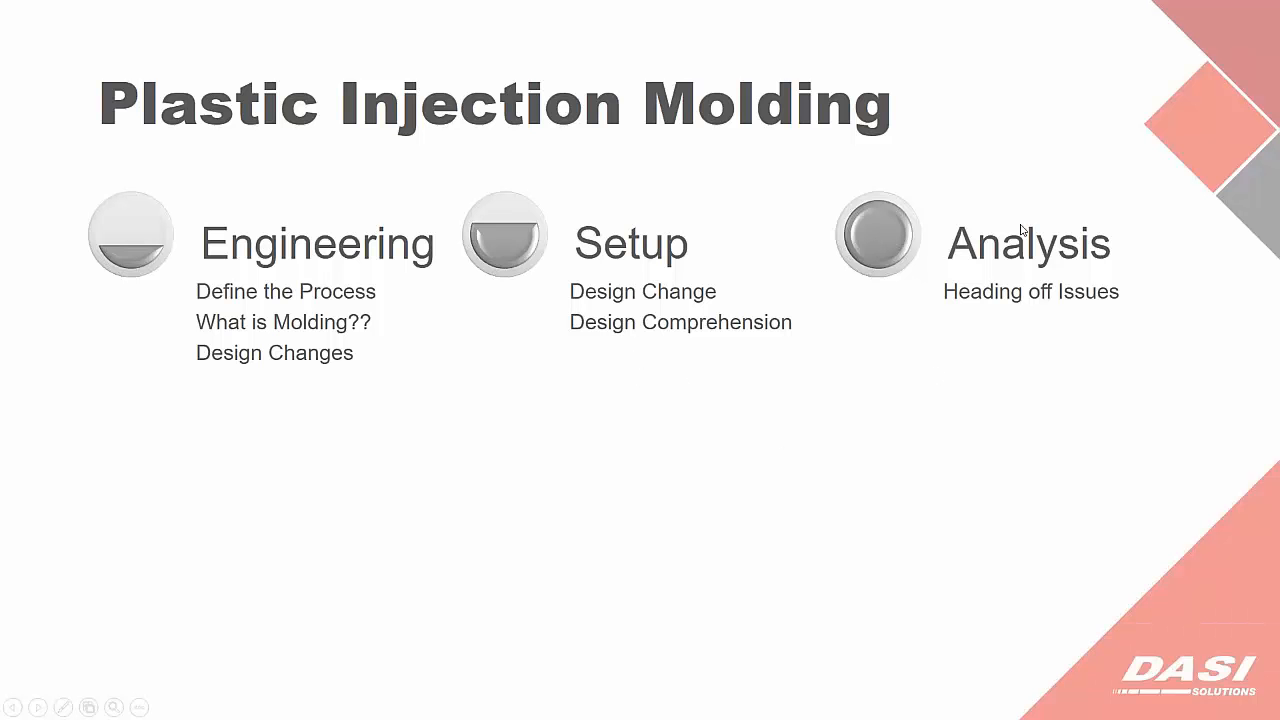
click(897, 362)
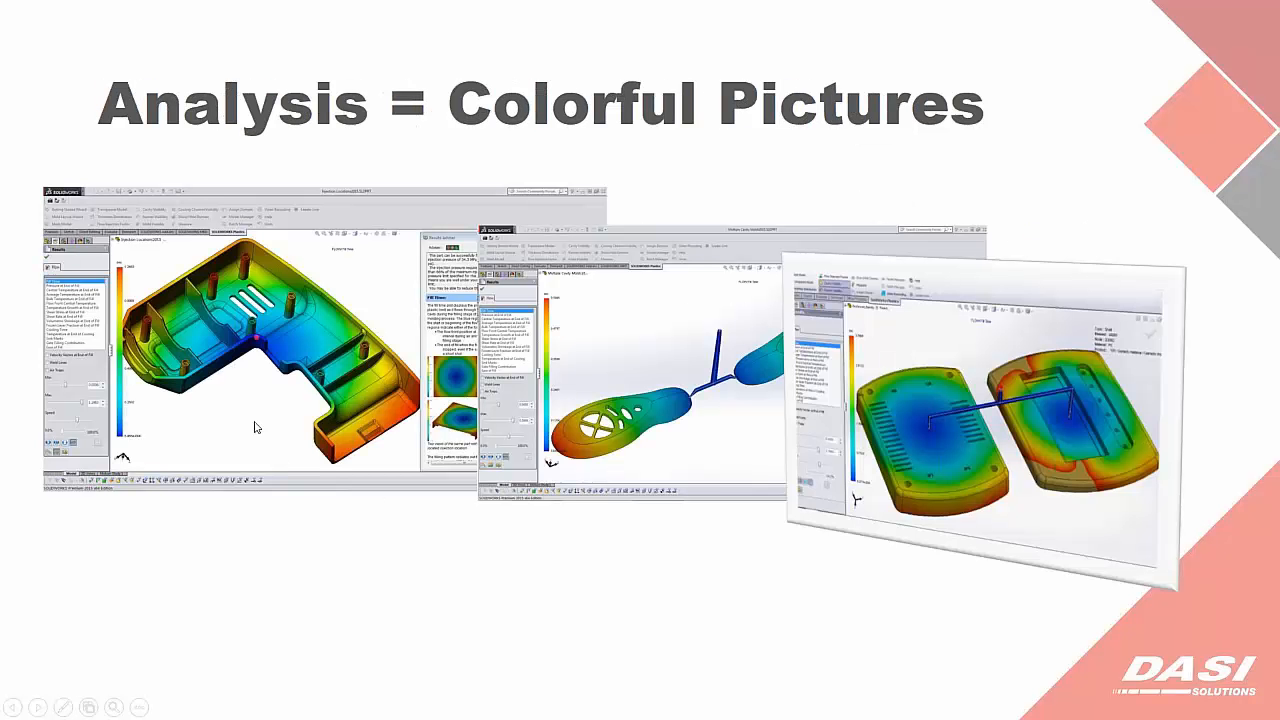
key(alt+Tab)
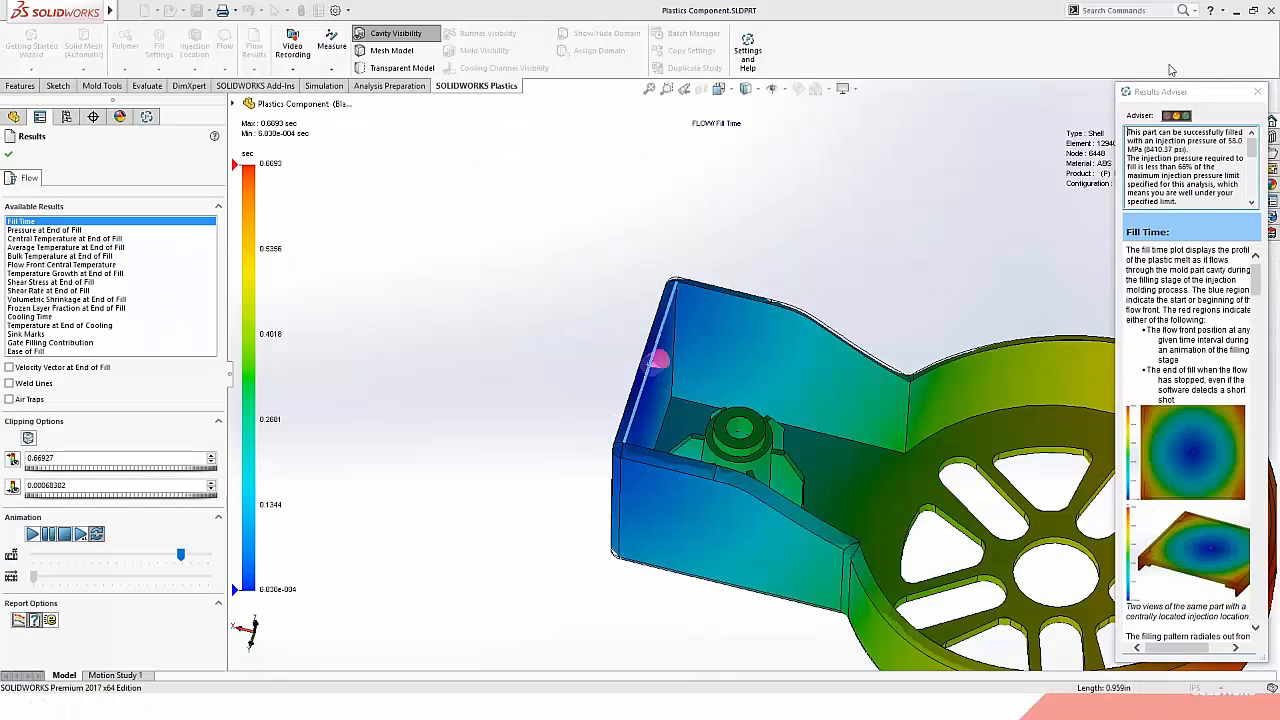
click(1236, 10)
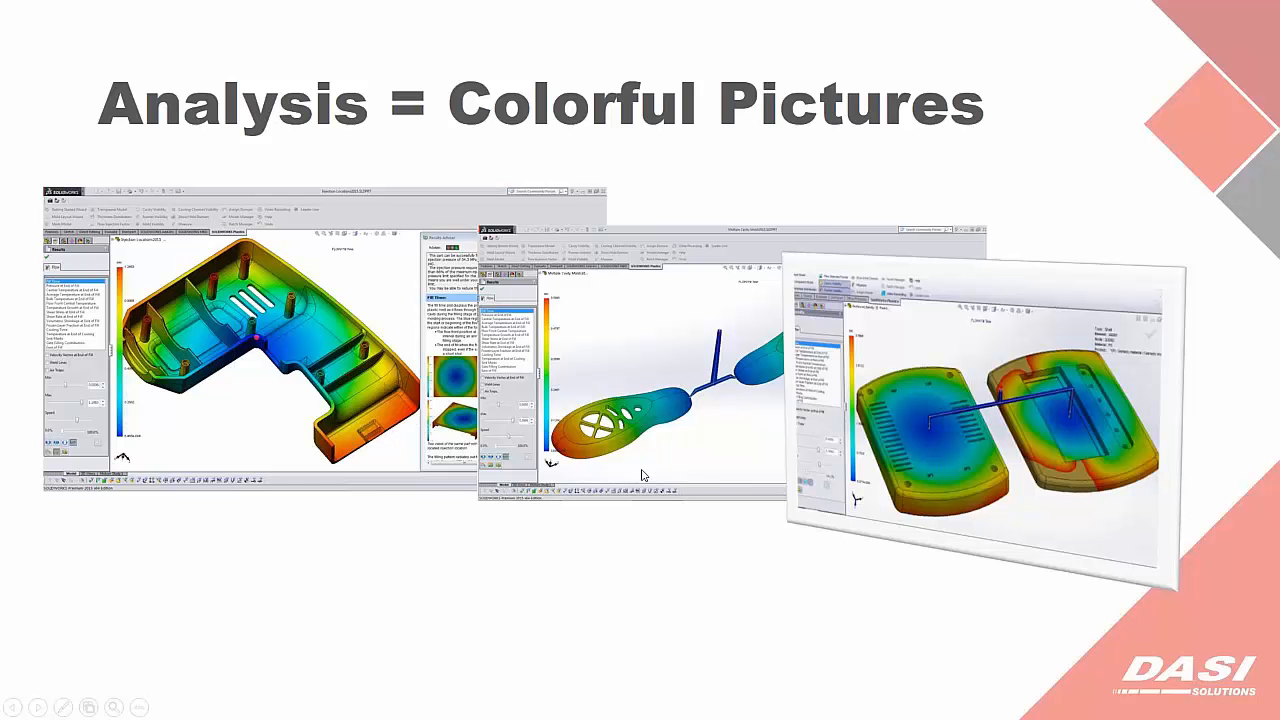
key(Right)
key(Right)
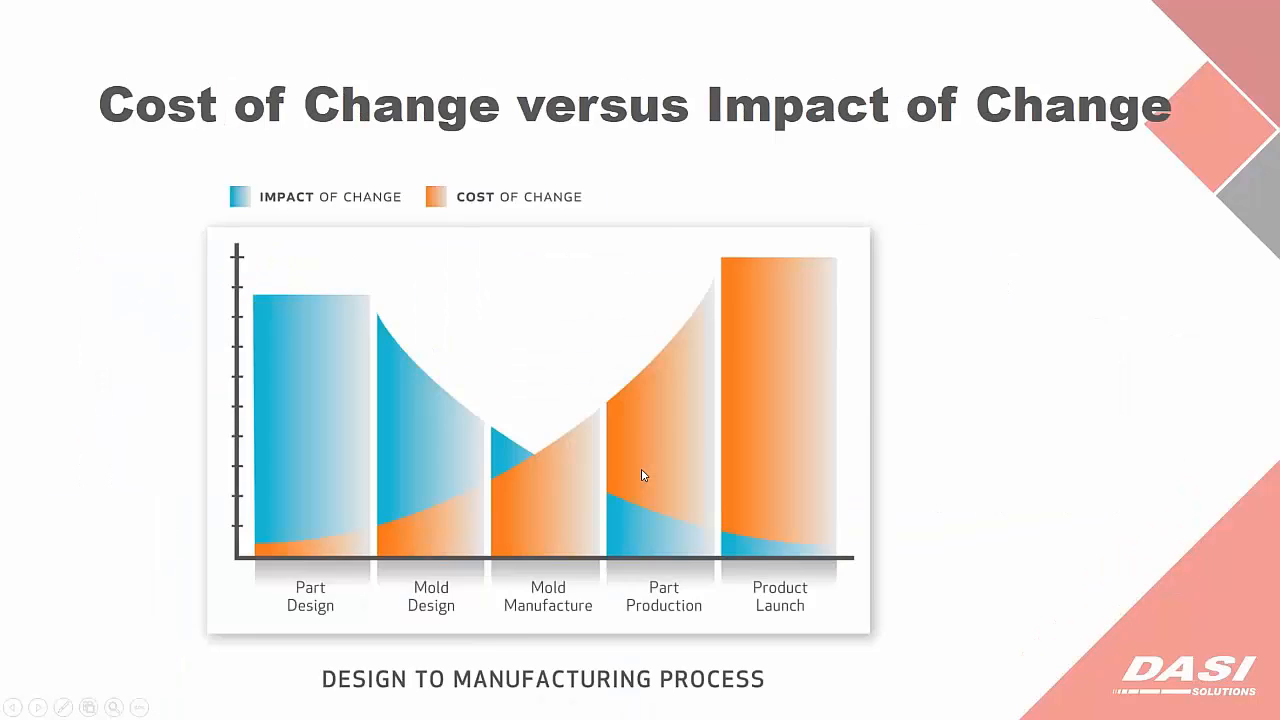
key(Left)
Step: Switch back to SOLIDWORKS and examine the Fill Time plot across the whole part
key(alt+Tab)
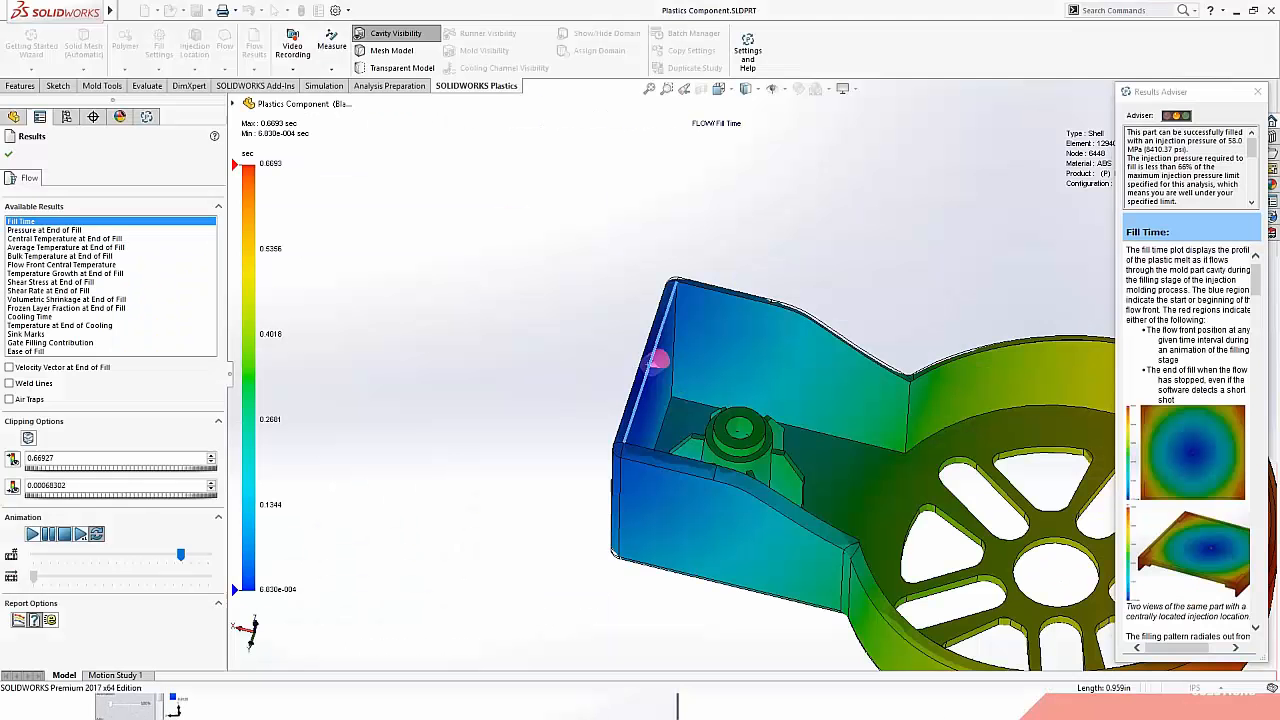
scroll(689, 456, up, 6)
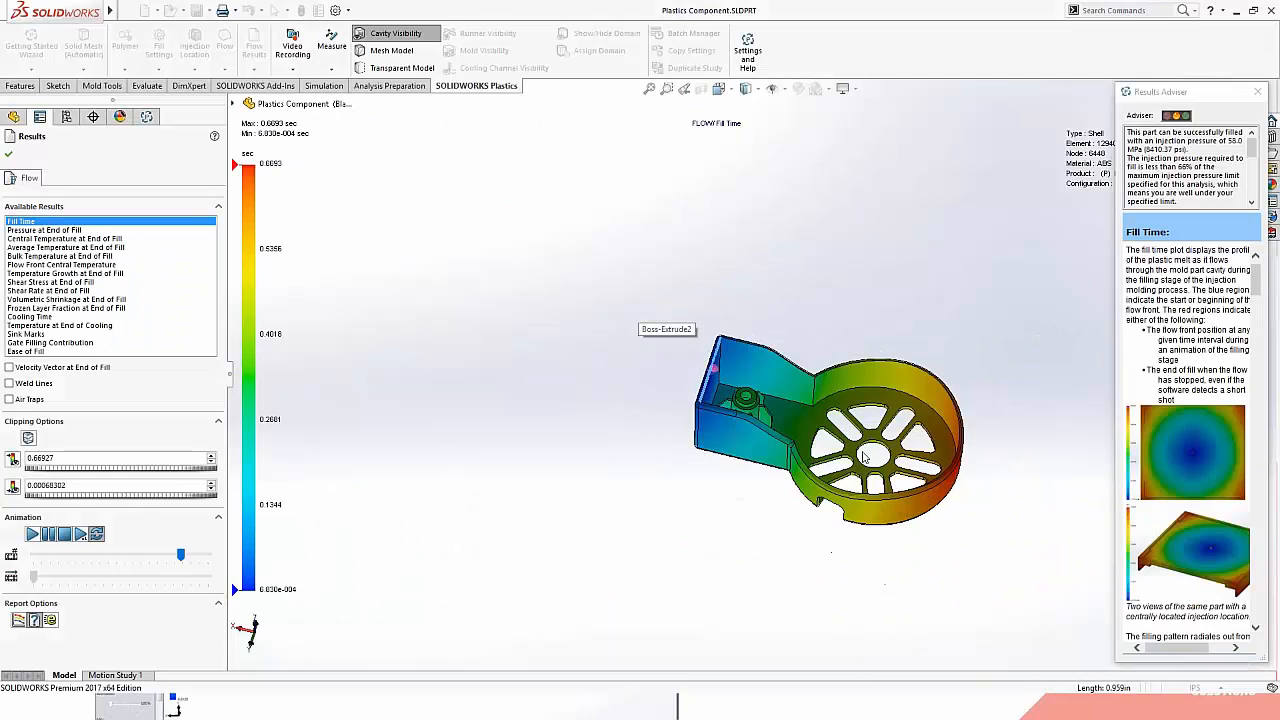
scroll(865, 457, down, 5)
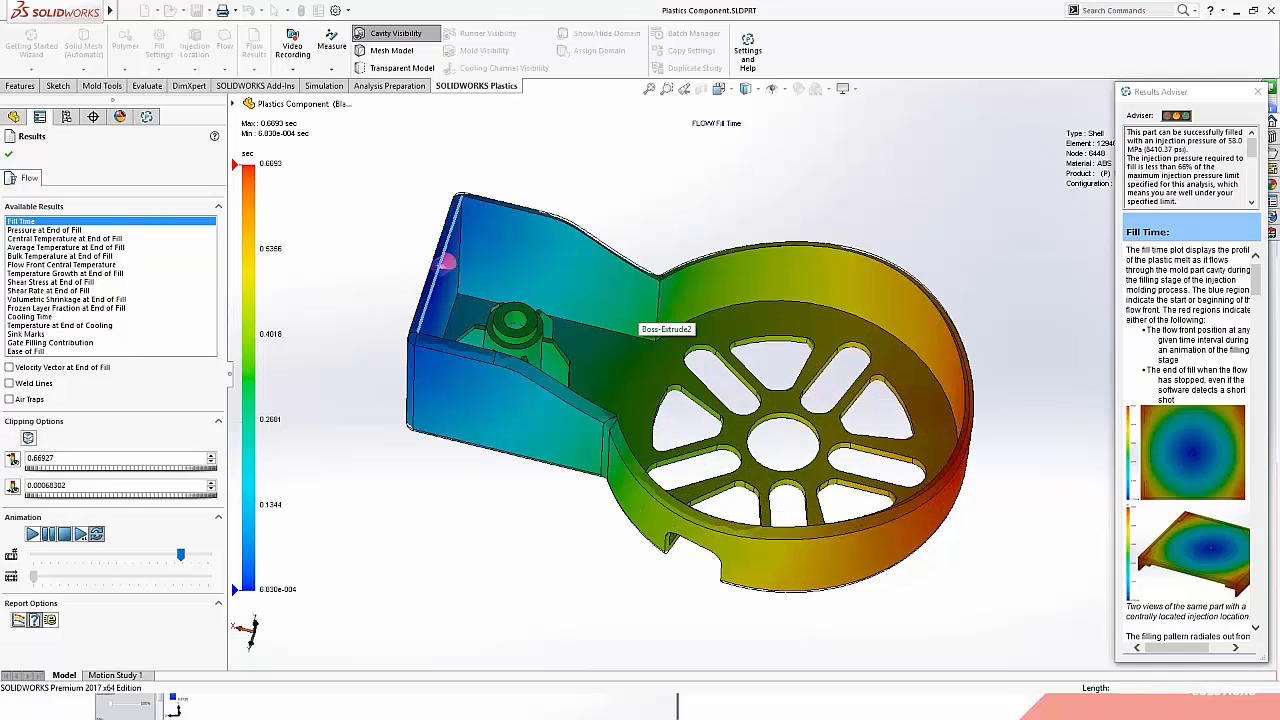
middle_drag(790, 398, 605, 440)
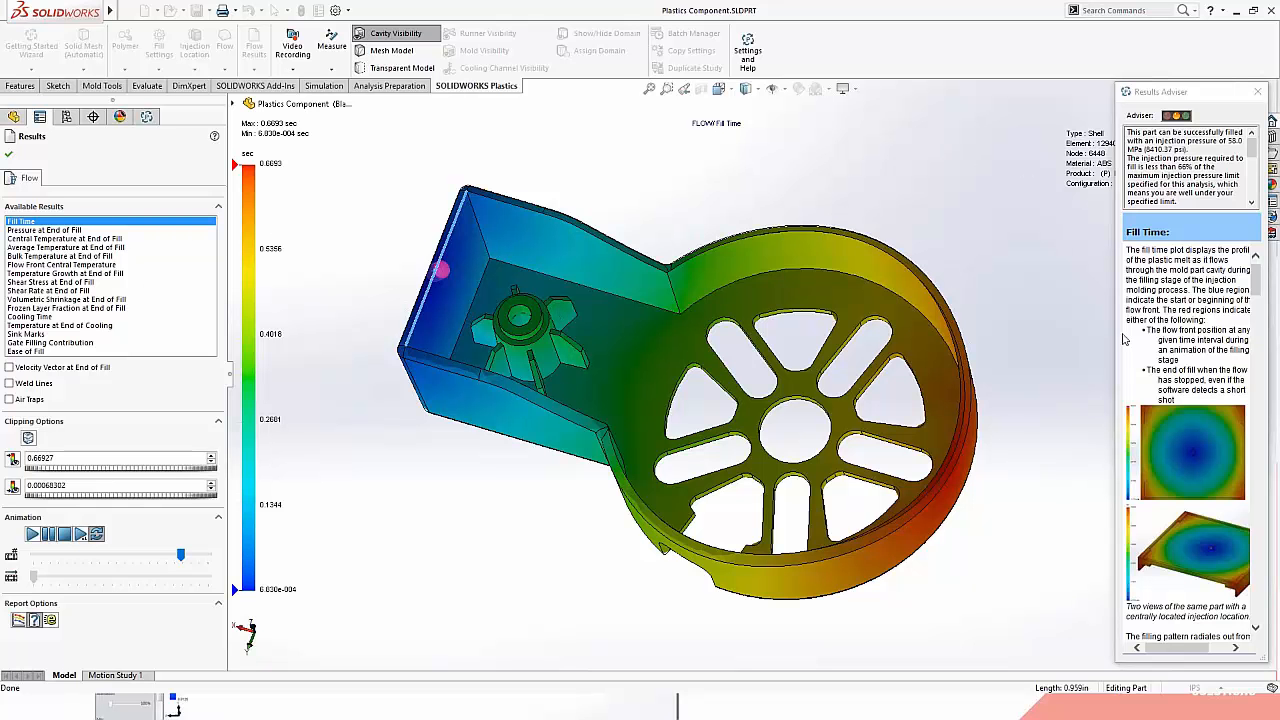
Step: Widen the Results Adviser window and read through its Fill Time guidance
drag(1118, 345, 1017, 342)
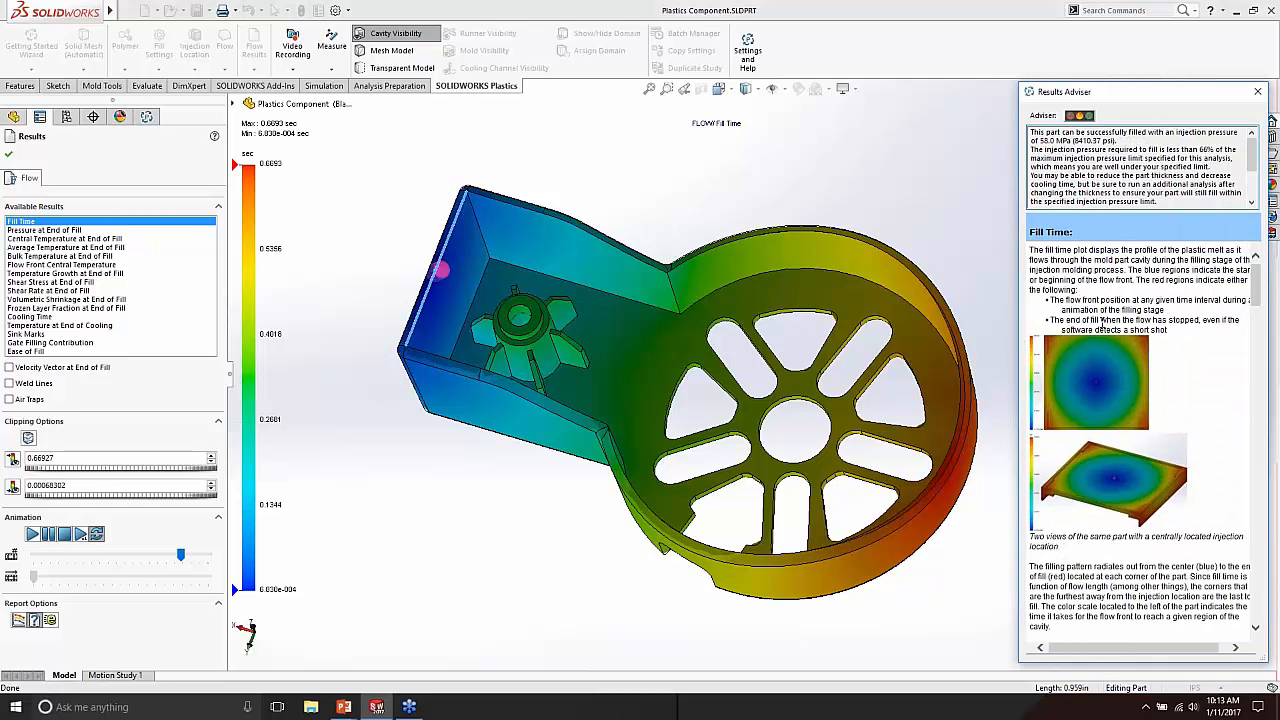
scroll(1131, 424, down, 15)
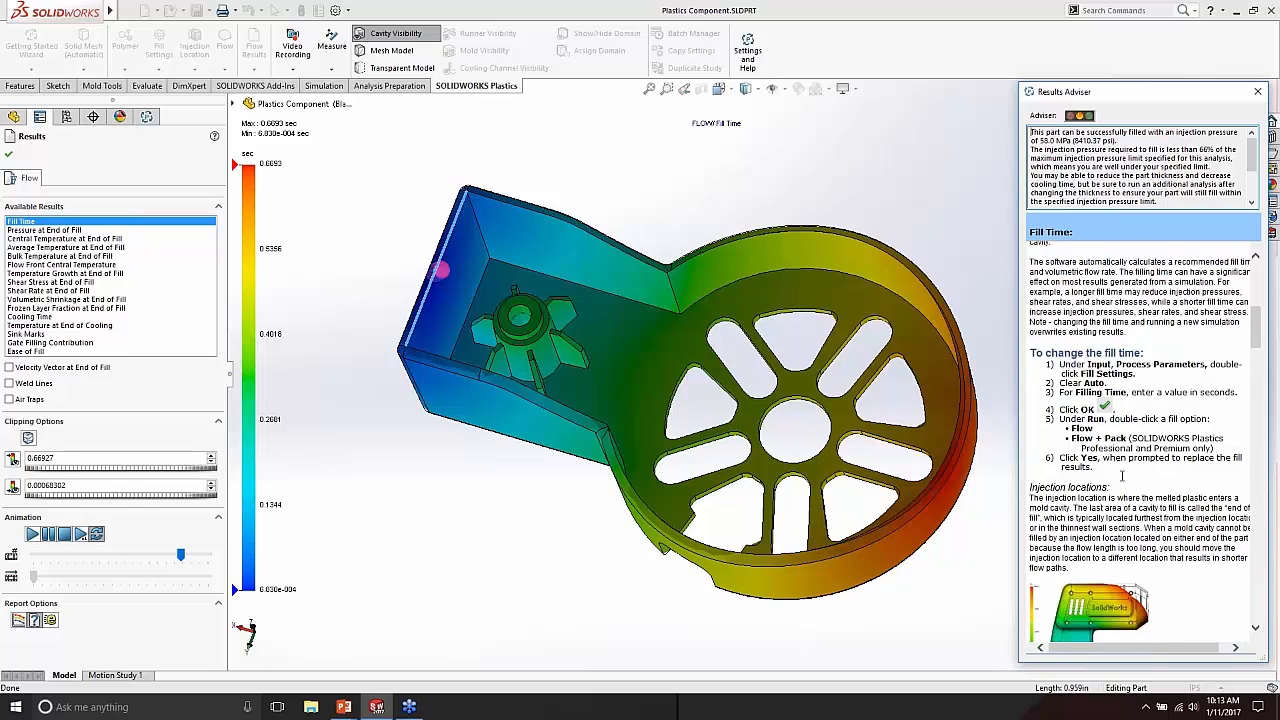
scroll(1123, 441, down, 5)
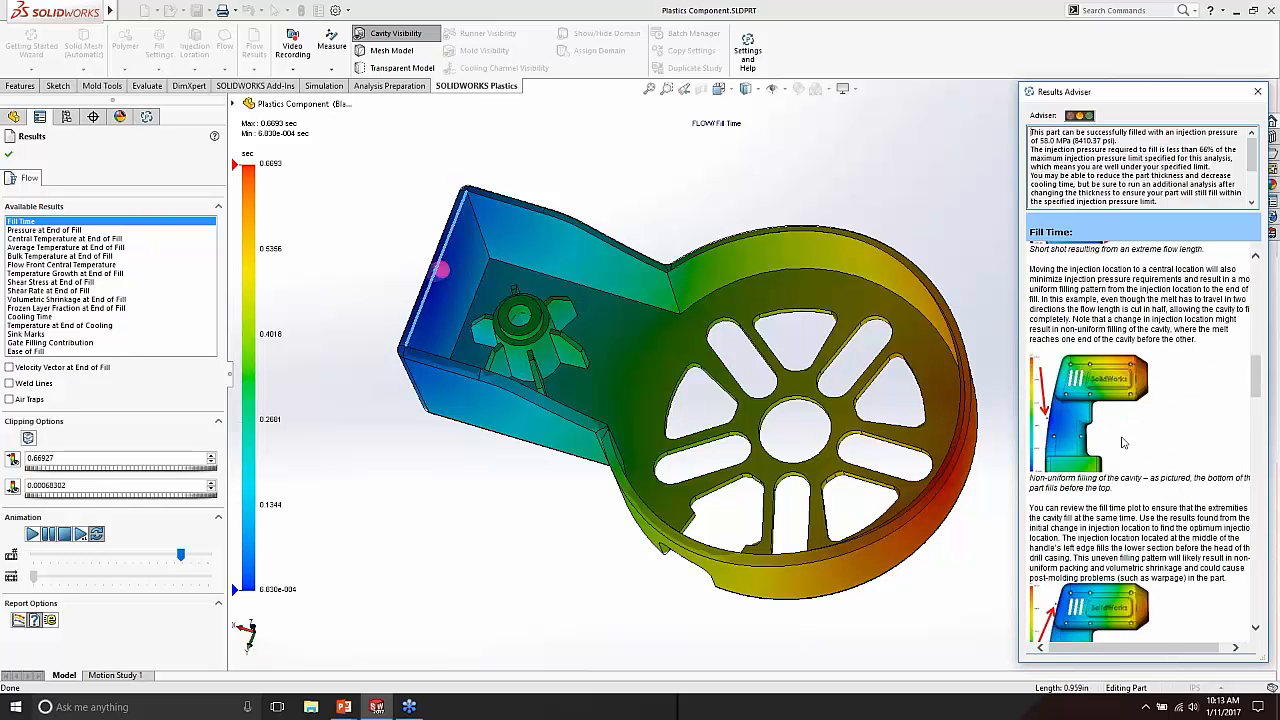
scroll(1123, 442, up, 20)
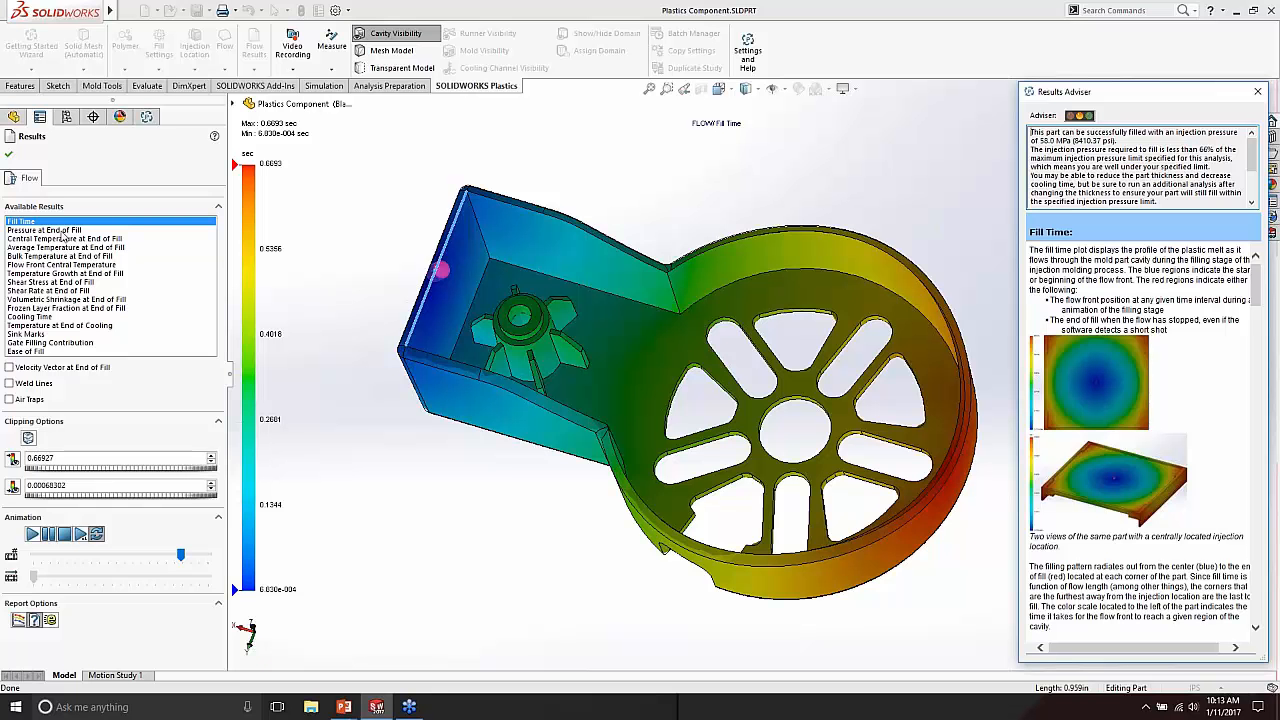
Step: Display the Pressure at End of Fill plot and the Cooling Time plot, examining the part's inner side in each
click(60, 231)
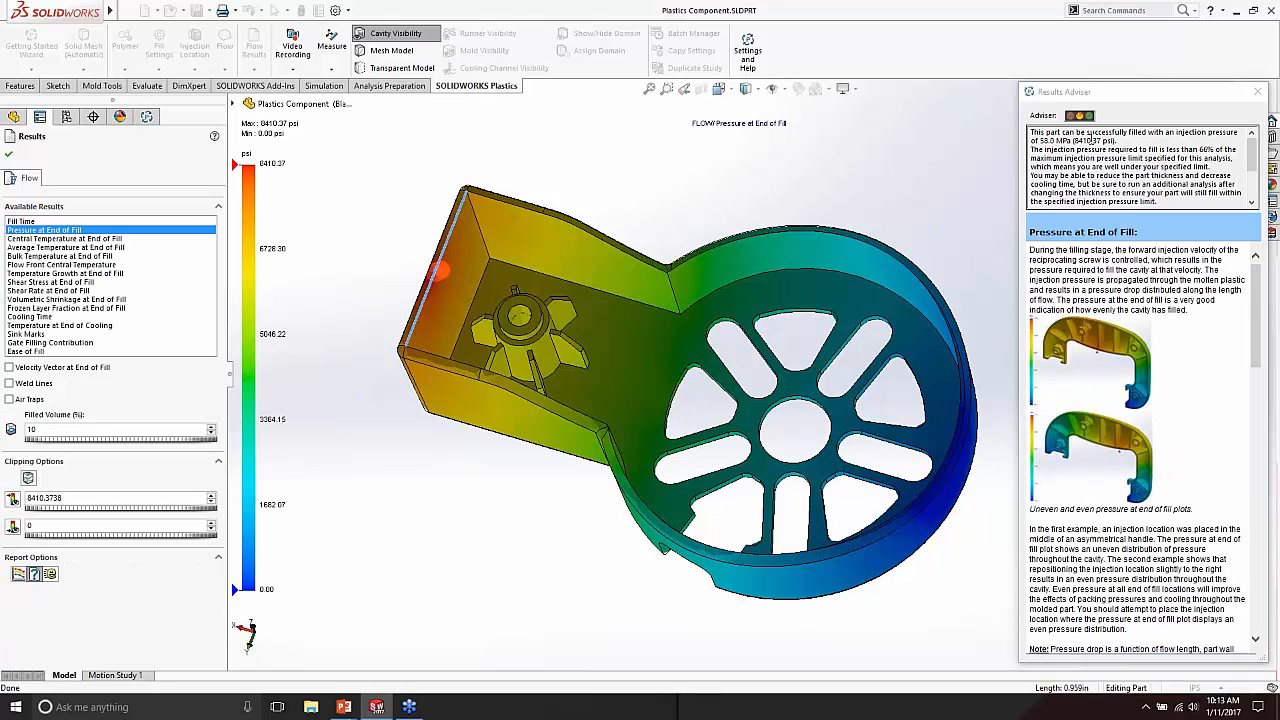
middle_drag(560, 476, 628, 442)
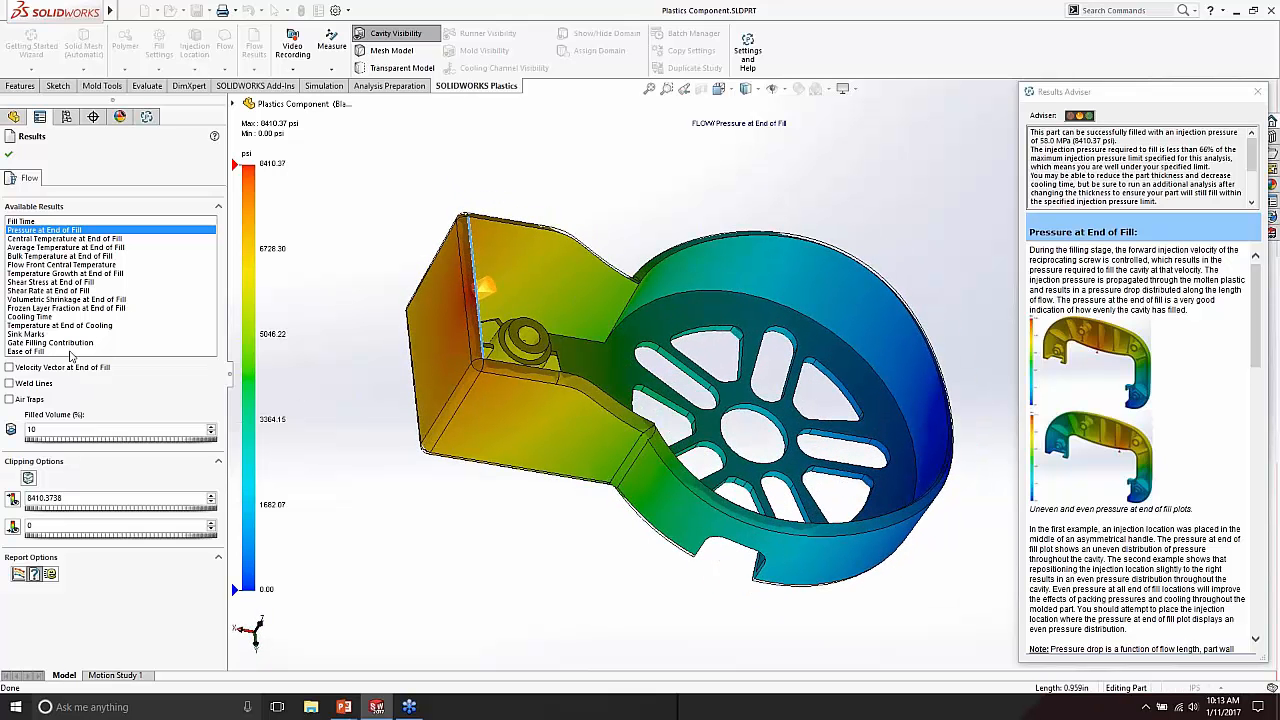
click(18, 317)
middle_drag(611, 416, 566, 460)
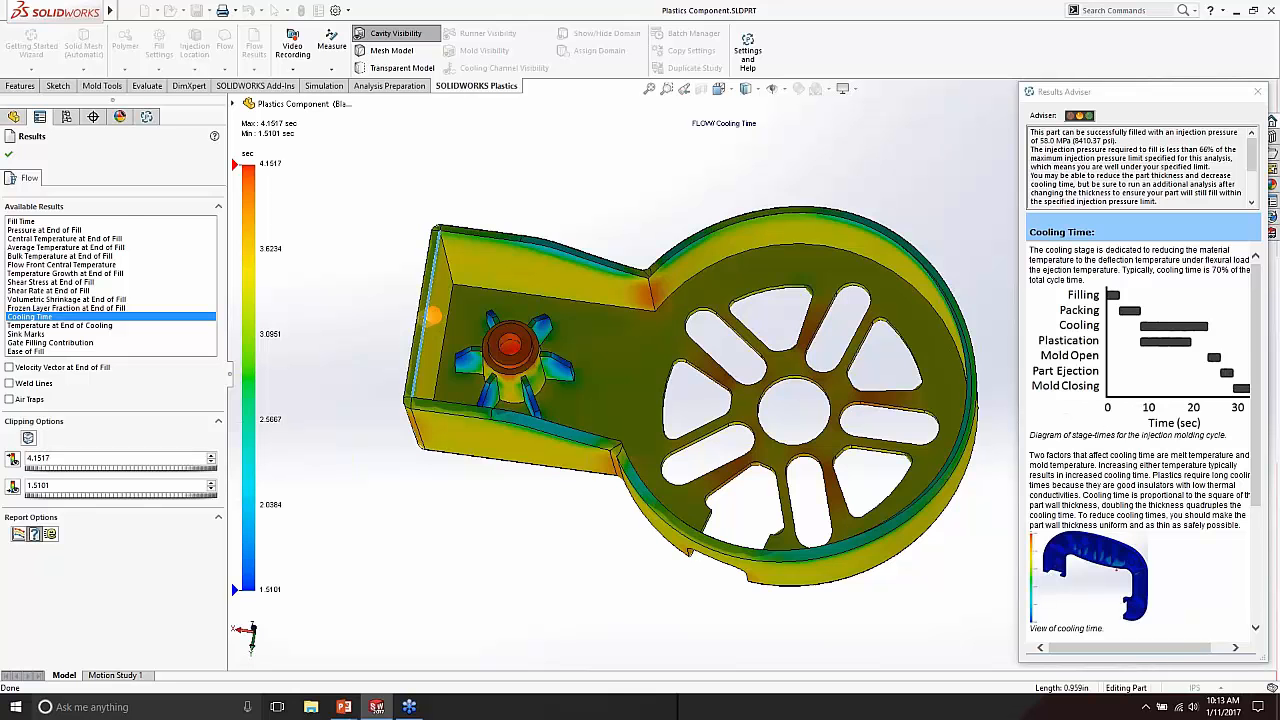
Step: Show the weld lines on the model and examine where they form around the spoked disc and the boss
click(9, 383)
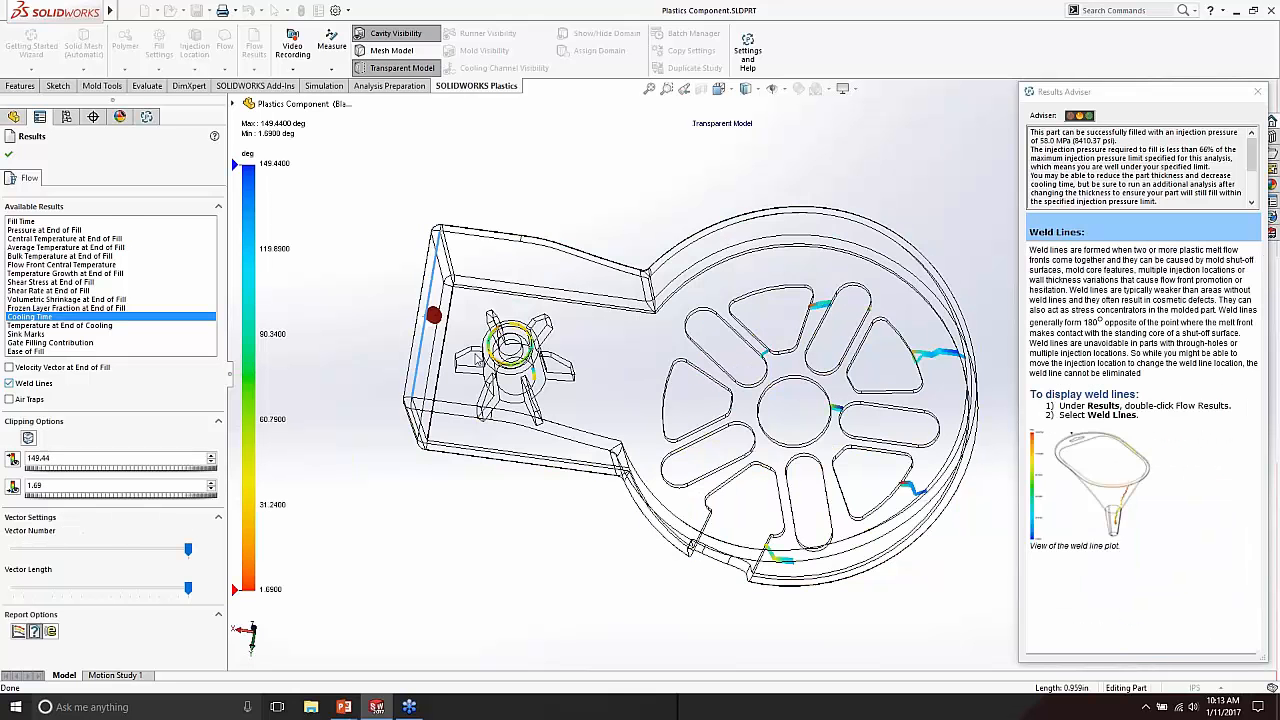
mouse_move(570, 393)
middle_down()
mouse_move(606, 517)
mouse_move(586, 483)
mouse_move(578, 530)
mouse_move(590, 520)
middle_up()
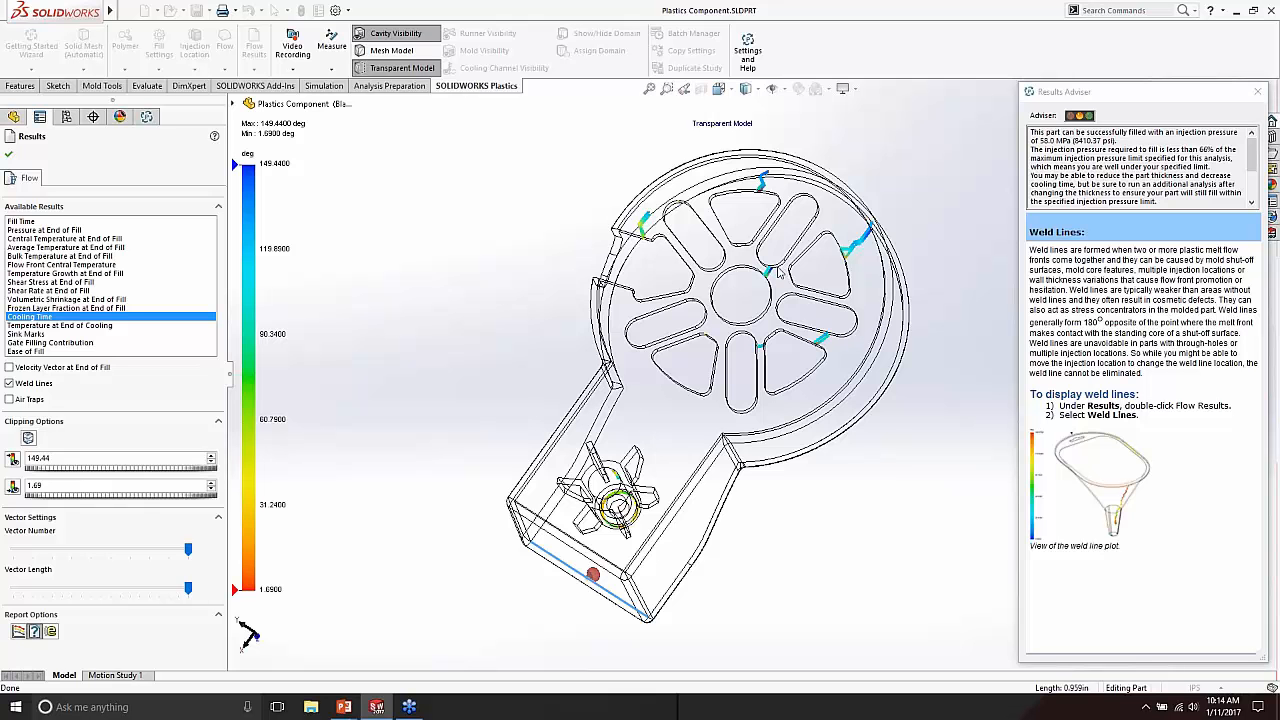
scroll(786, 271, down, 1)
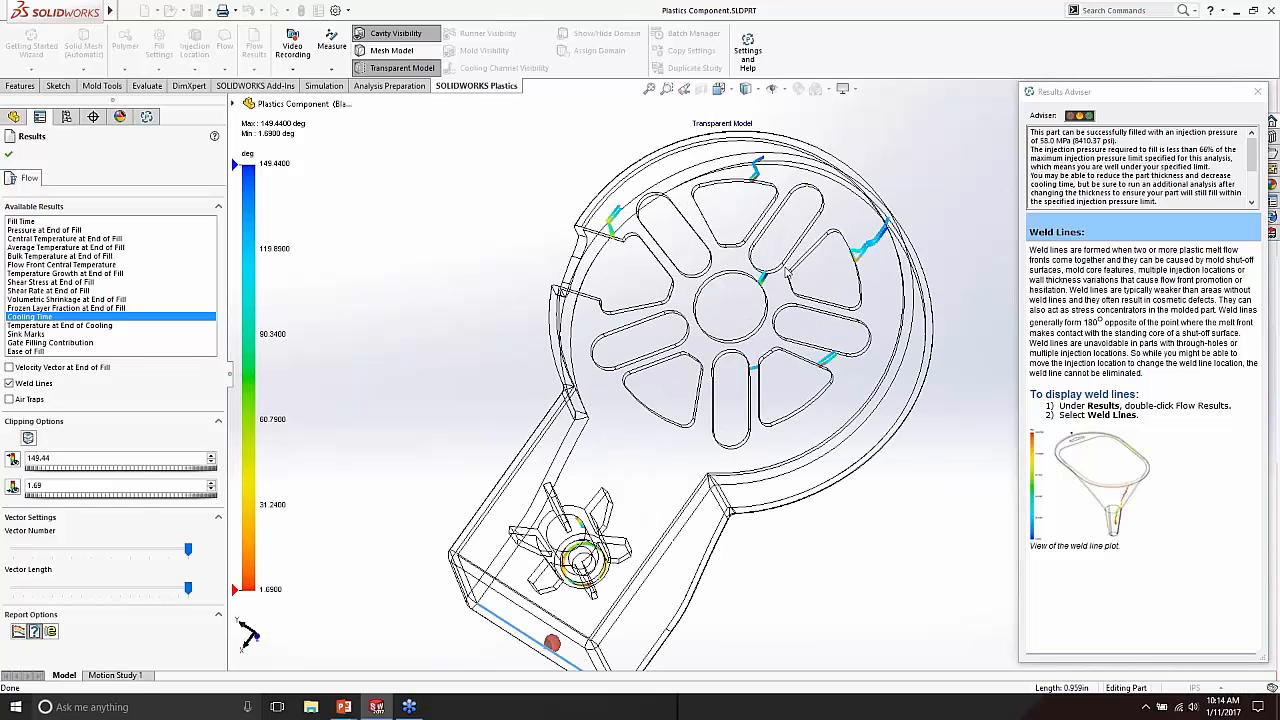
middle_drag(787, 358, 764, 440)
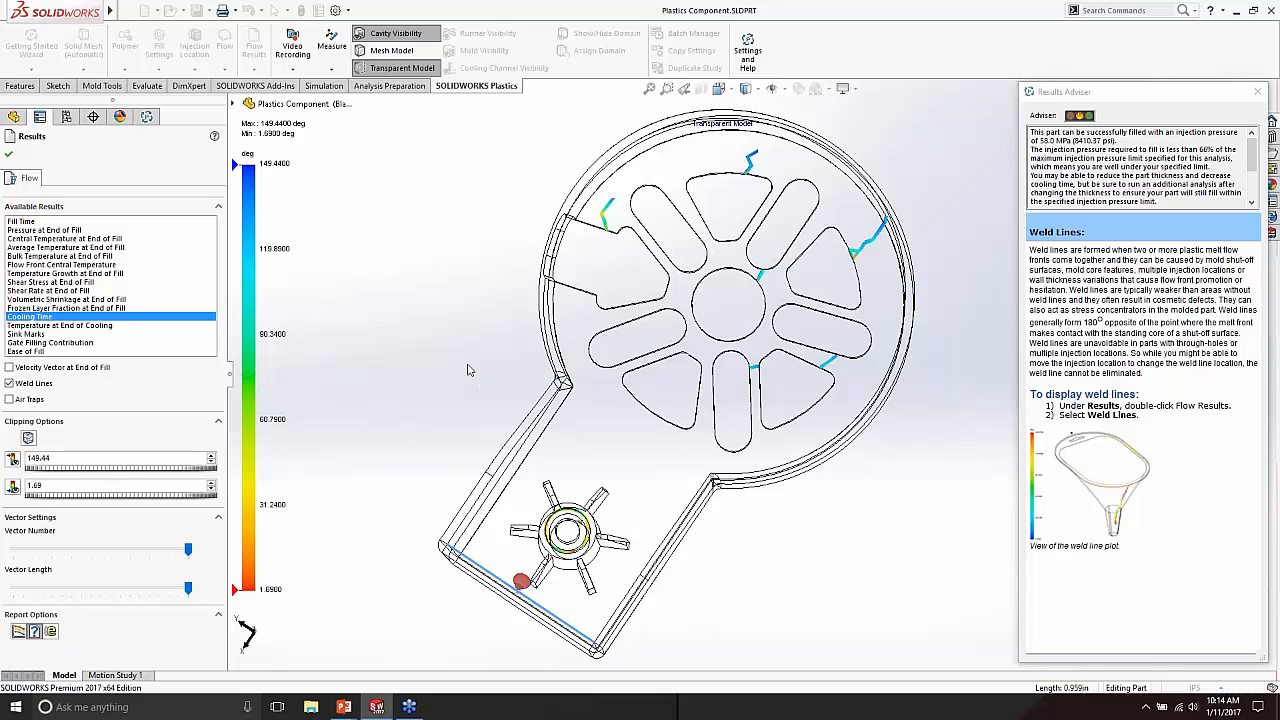
Step: Hide the weld lines and show the air traps on the Cooling Time plot, examining them around the rim cutout
click(9, 385)
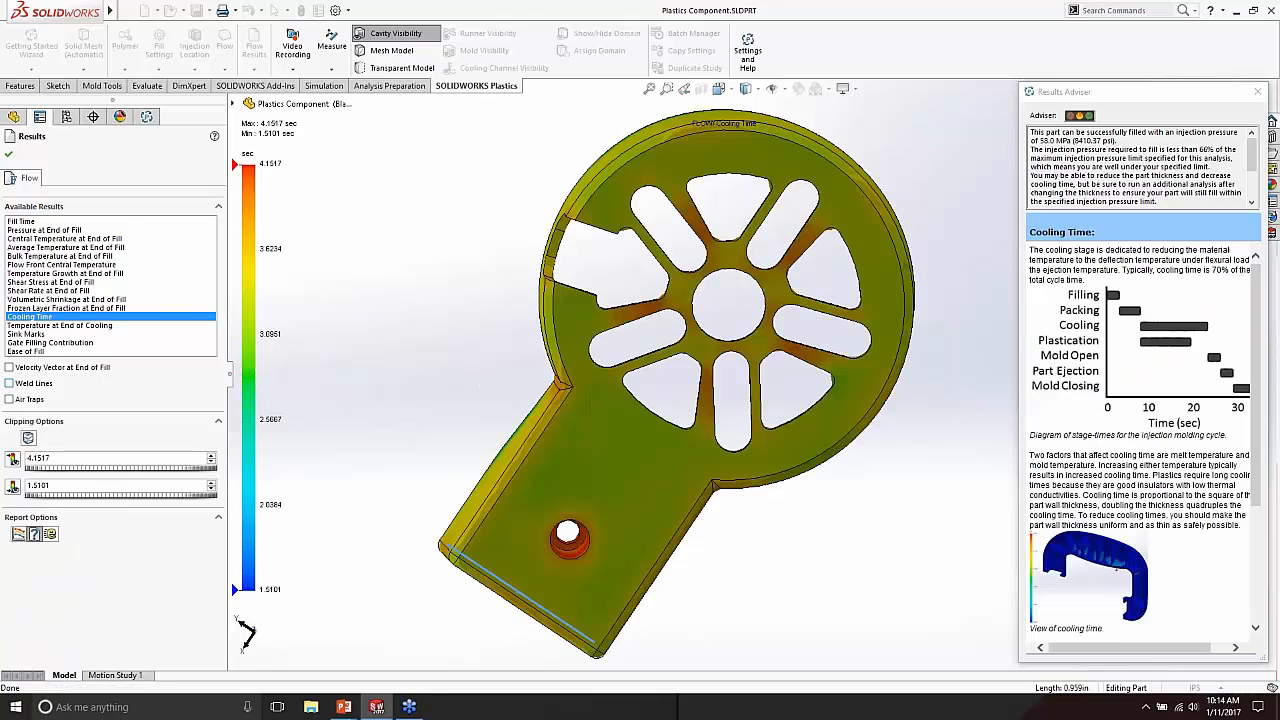
click(9, 399)
middle_drag(558, 253, 680, 350)
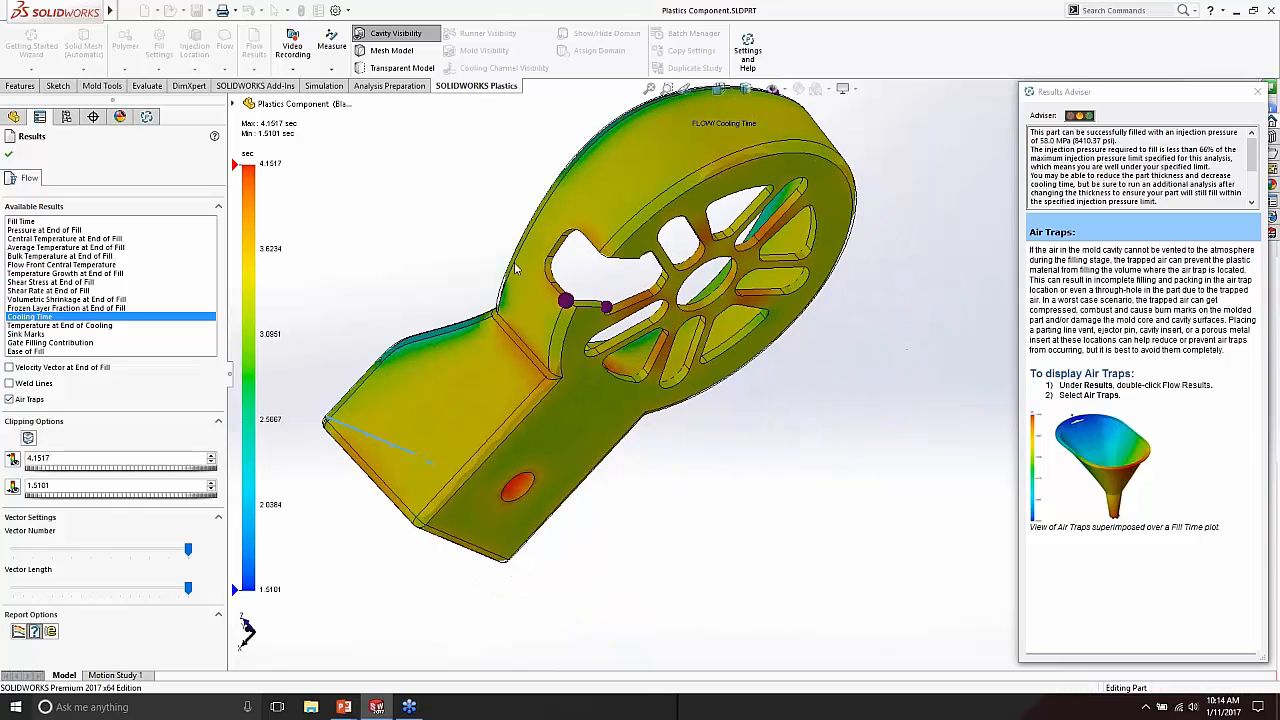
Step: Examine the air traps on the part's inner side around the finned boss and the rim cutout
middle_drag(503, 253, 664, 319)
scroll(499, 374, up, 5)
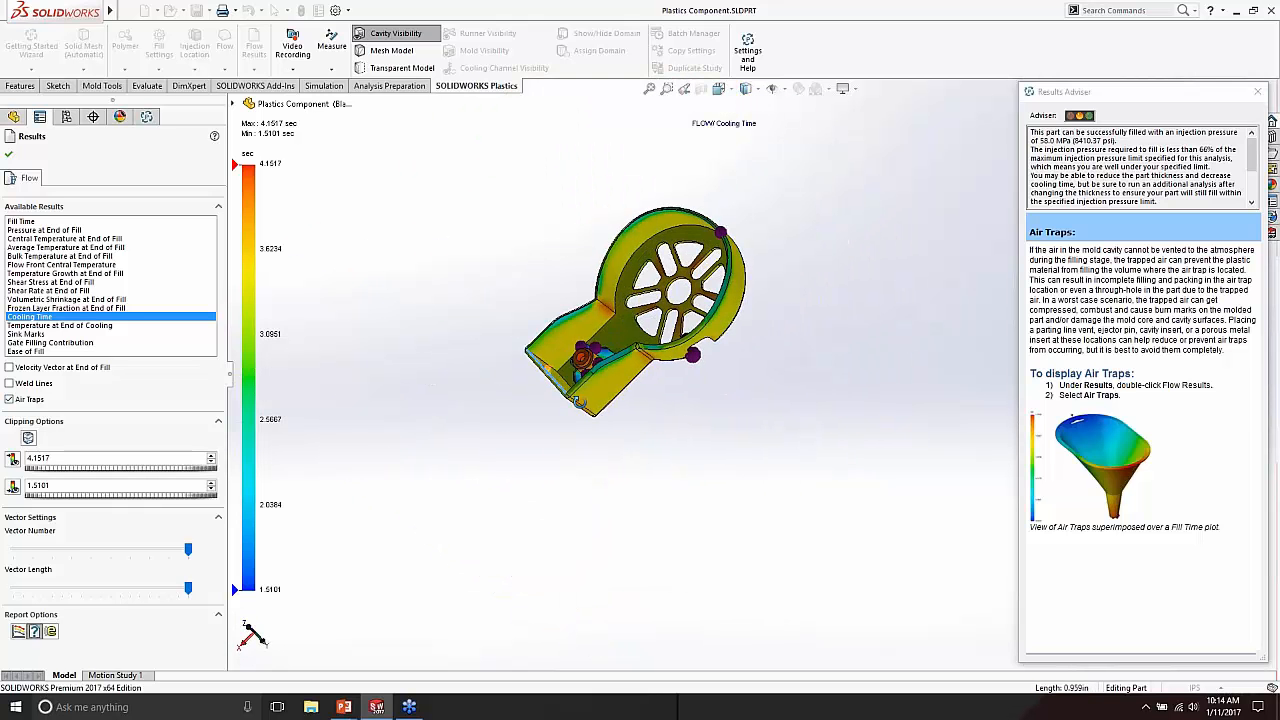
scroll(668, 301, down, 3)
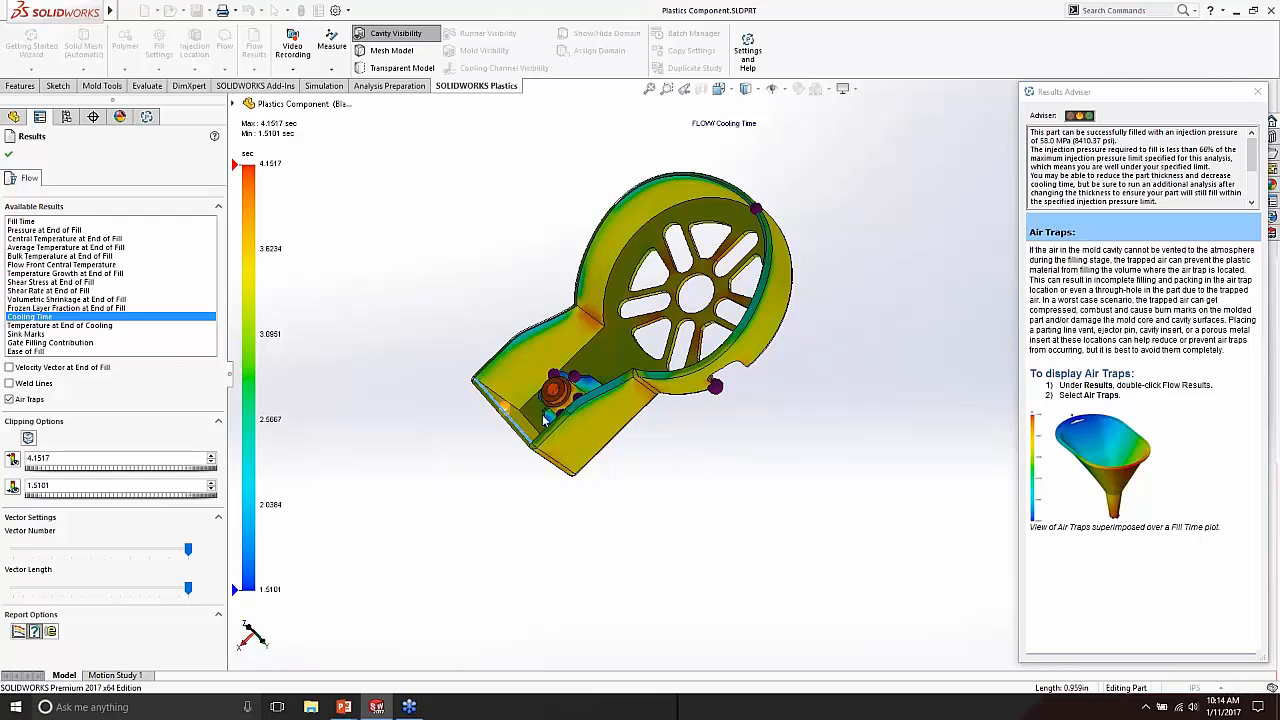
middle_drag(579, 412, 589, 435)
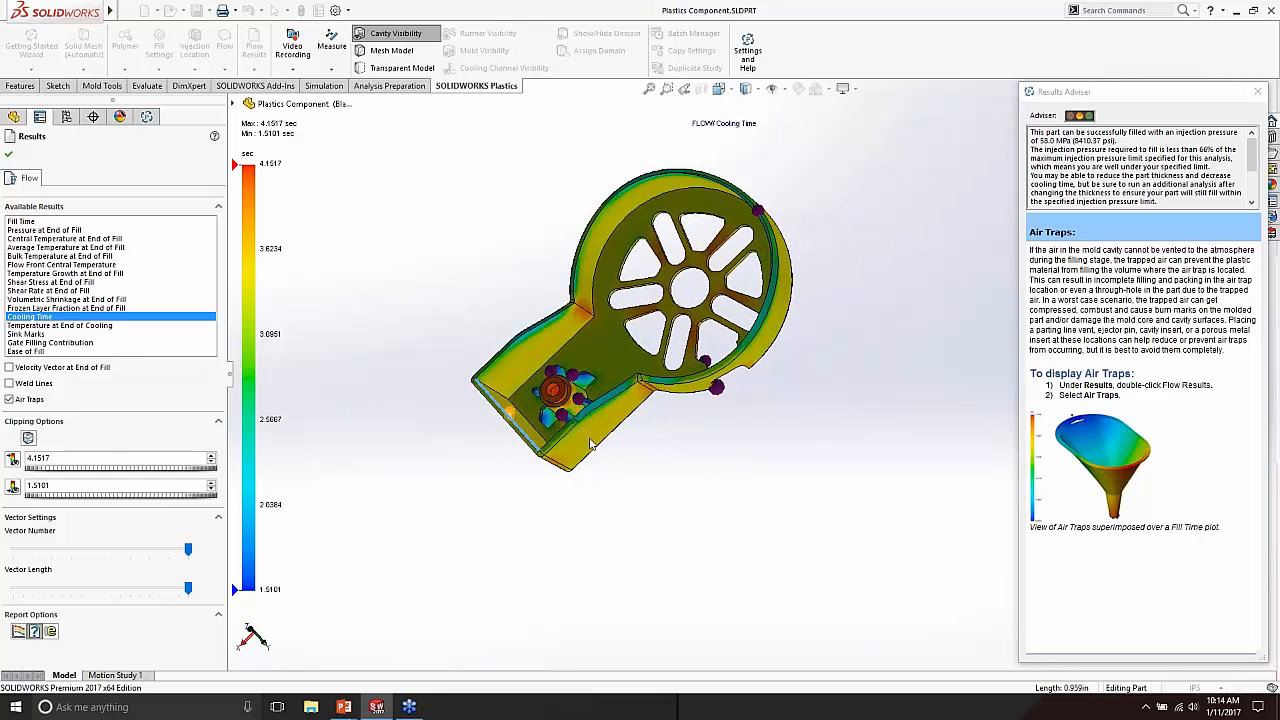
Step: Display the Ease of Fill plot, examine the part's outer side, and close the results
click(30, 351)
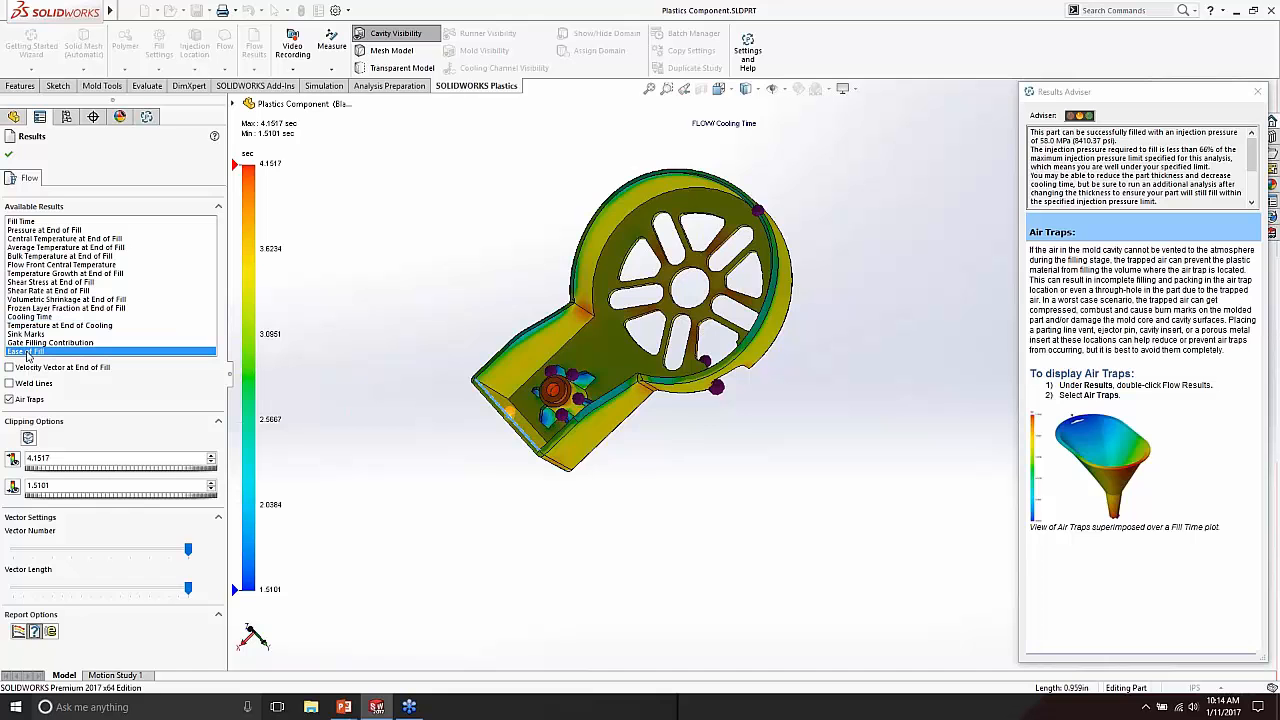
middle_drag(523, 418, 671, 455)
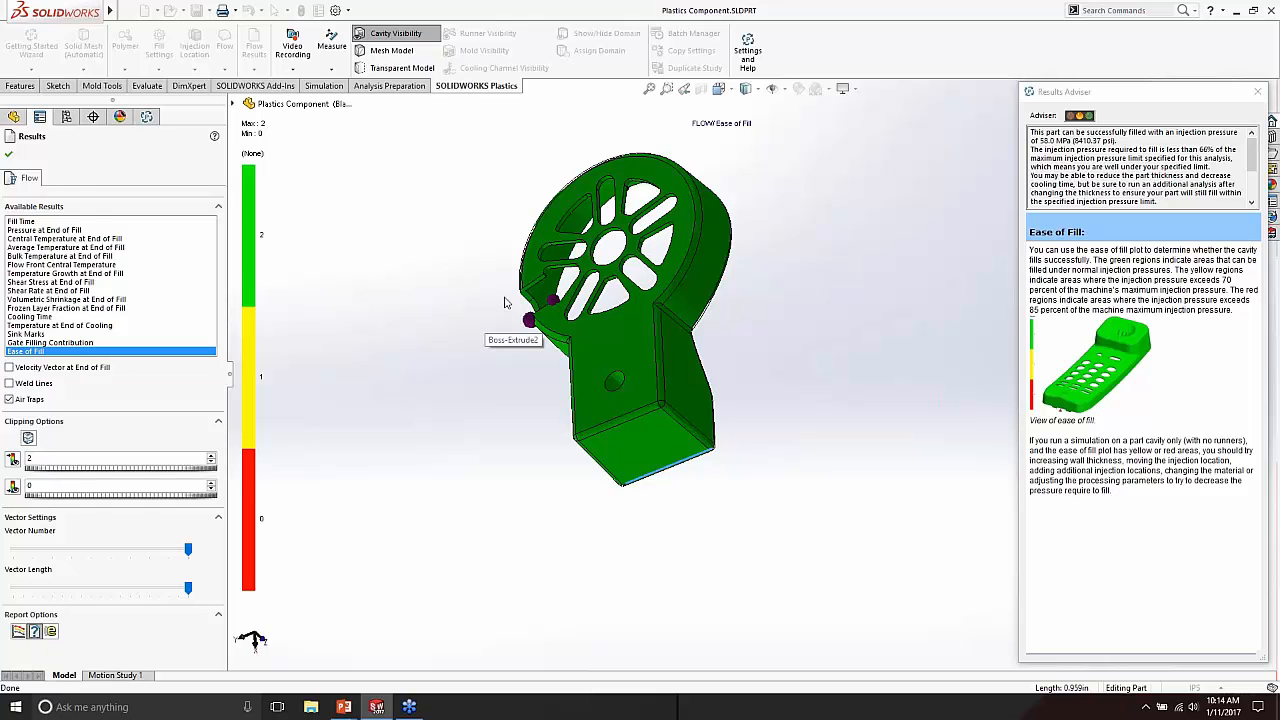
click(8, 154)
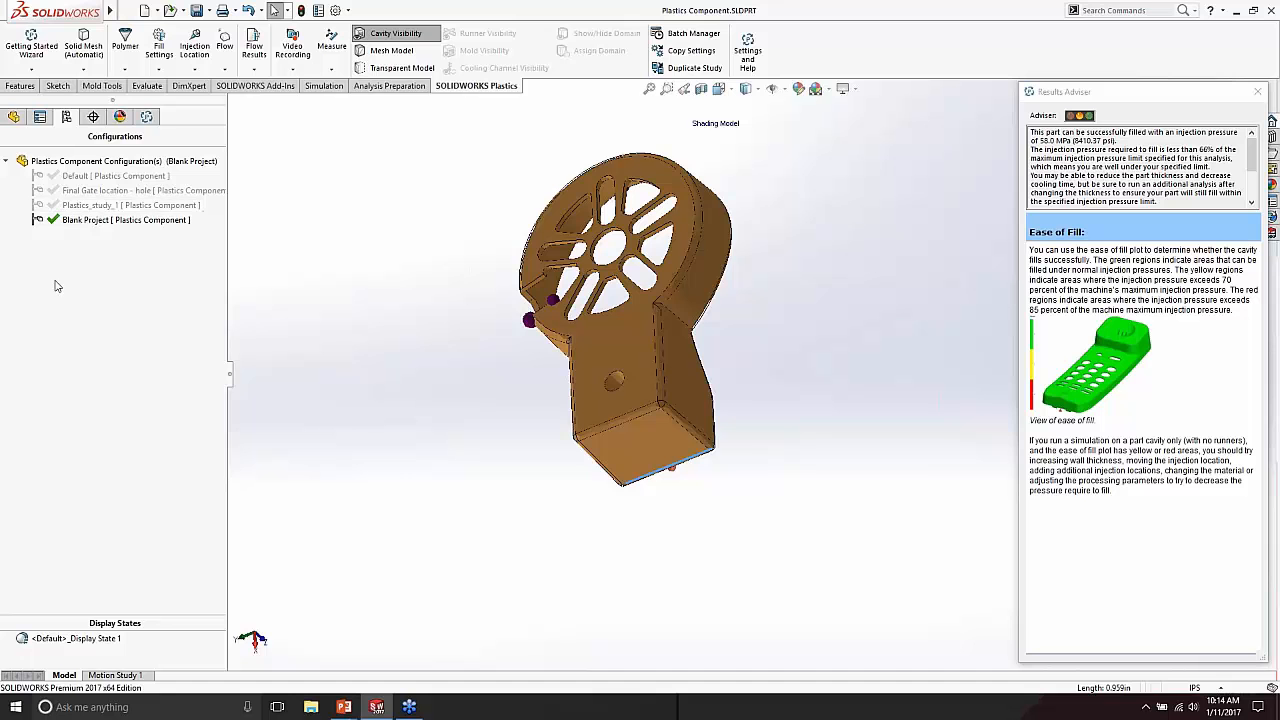
Step: Activate the Default configuration with its Plastics project reloaded, and display its Pressure at End of Packing plot
double_click(89, 176)
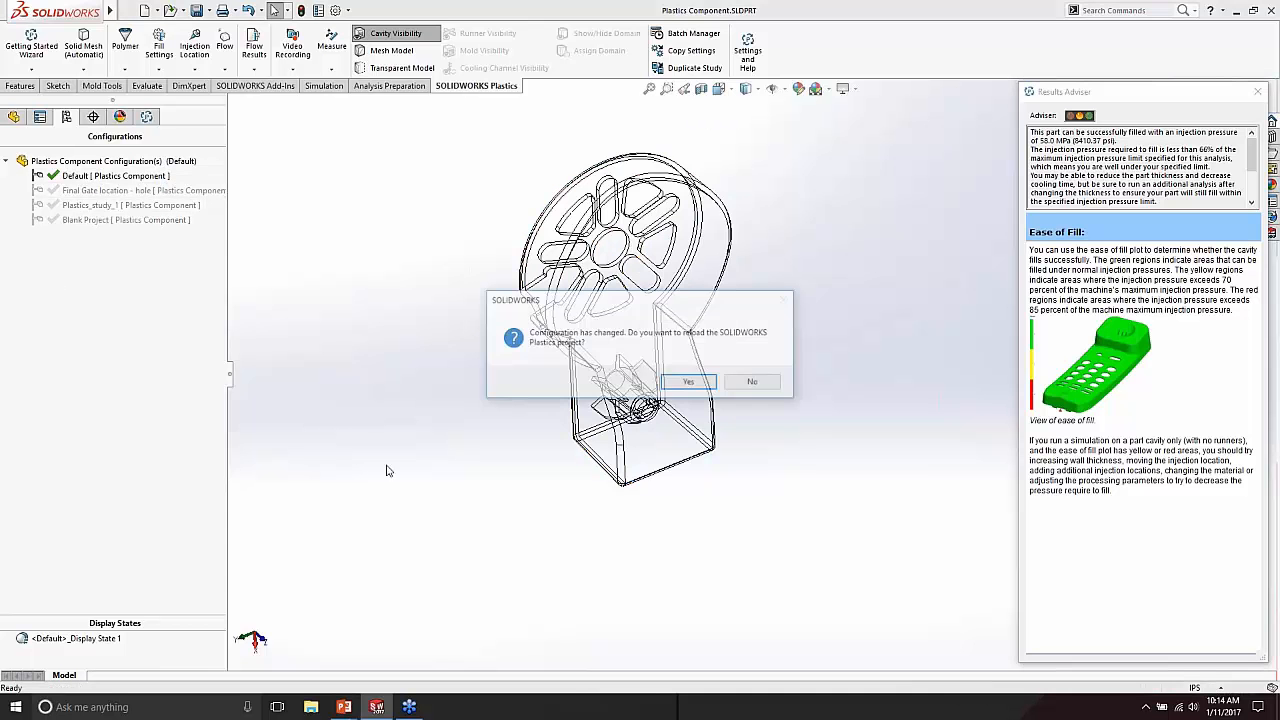
click(689, 383)
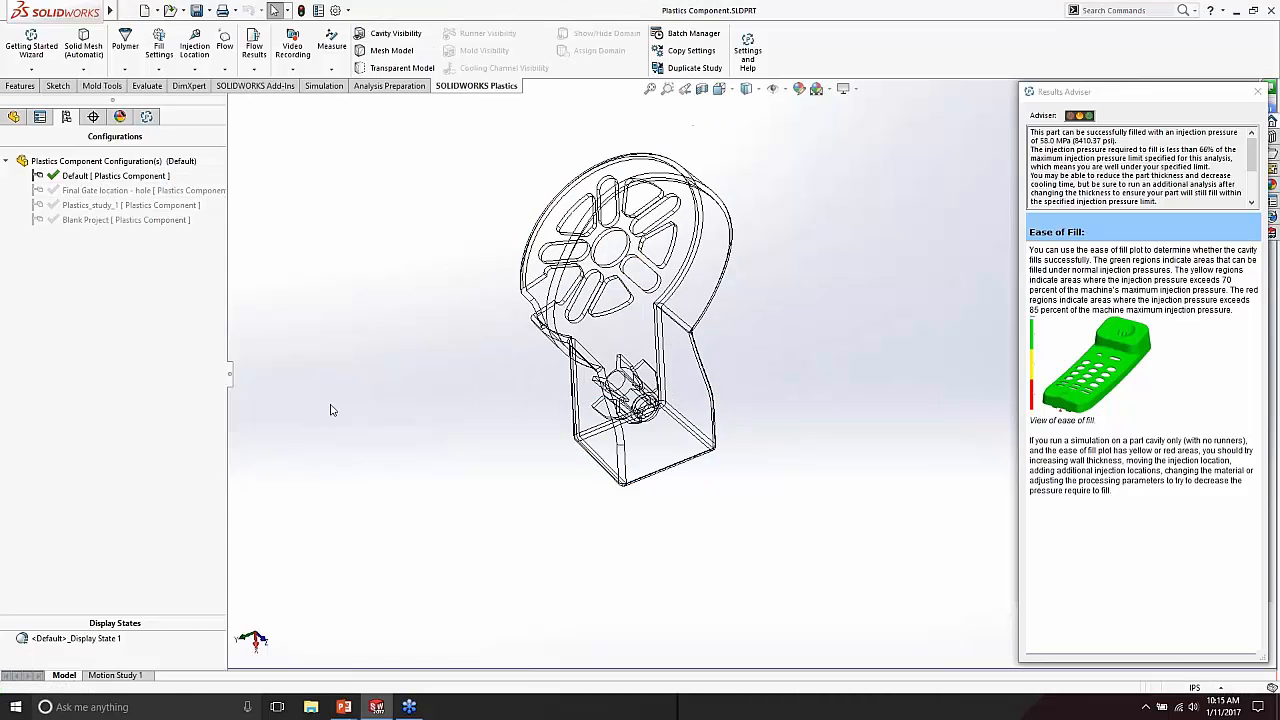
click(148, 118)
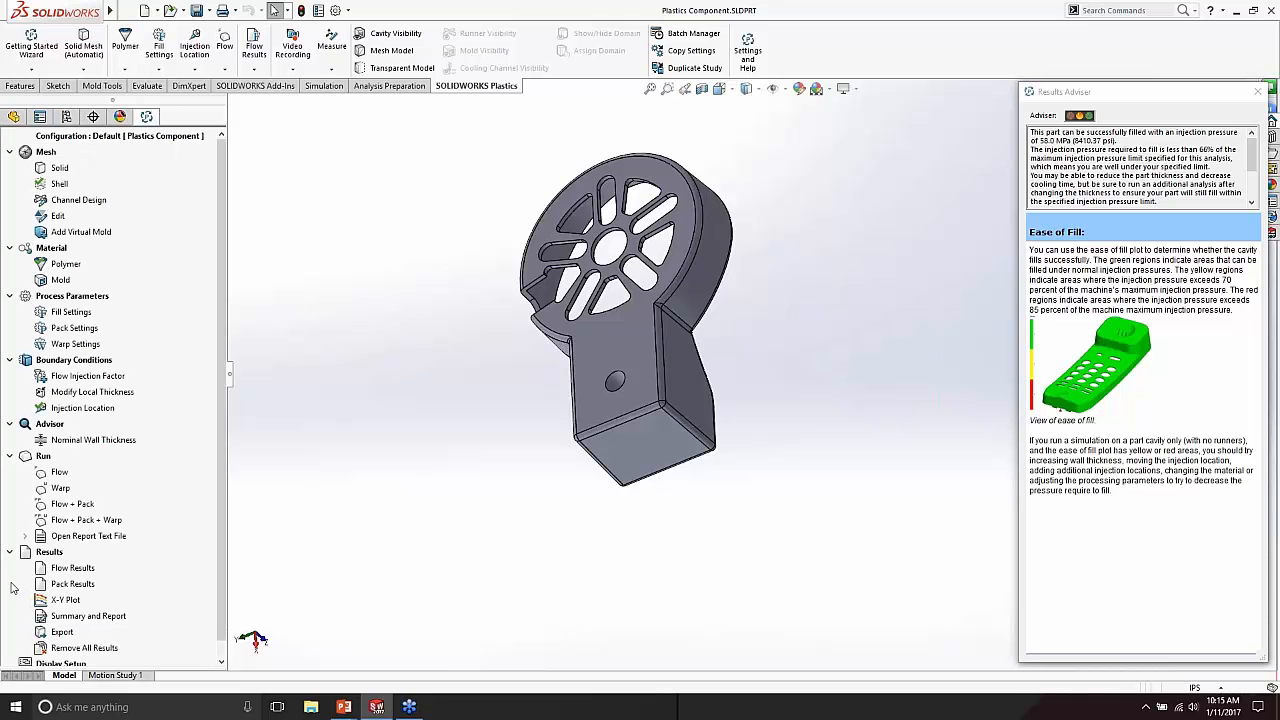
double_click(70, 584)
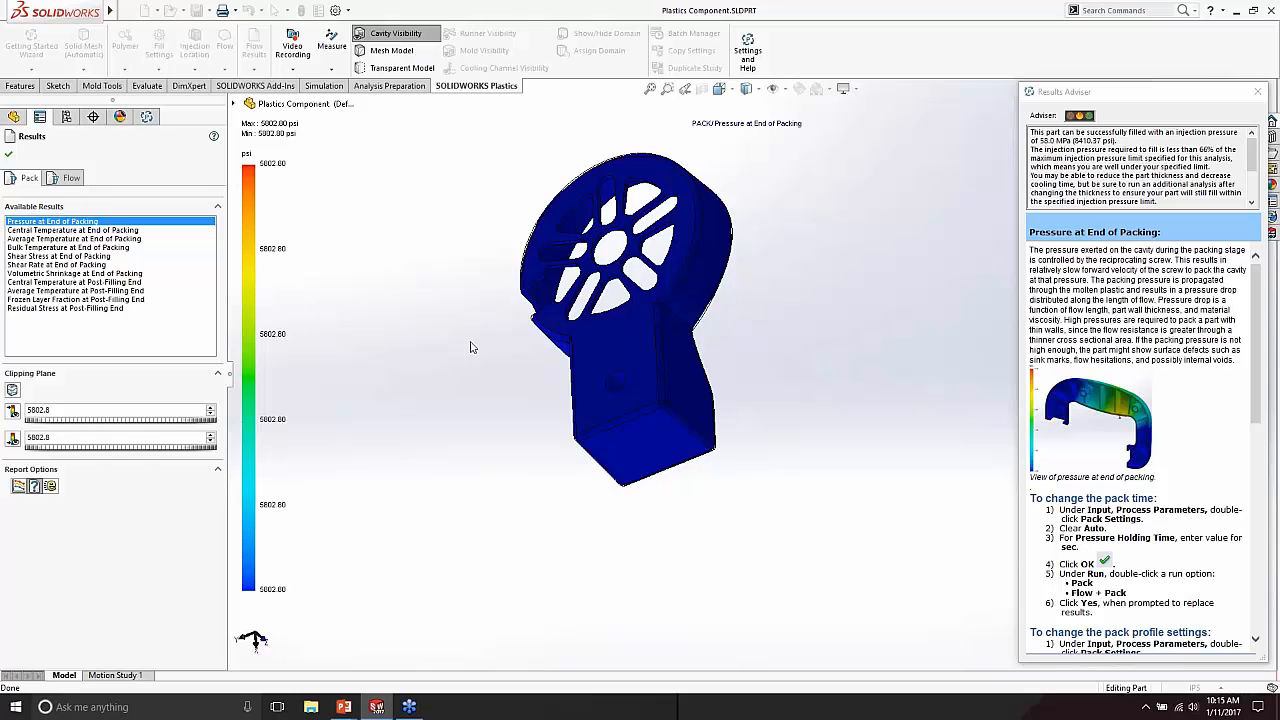
middle_drag(472, 347, 459, 373)
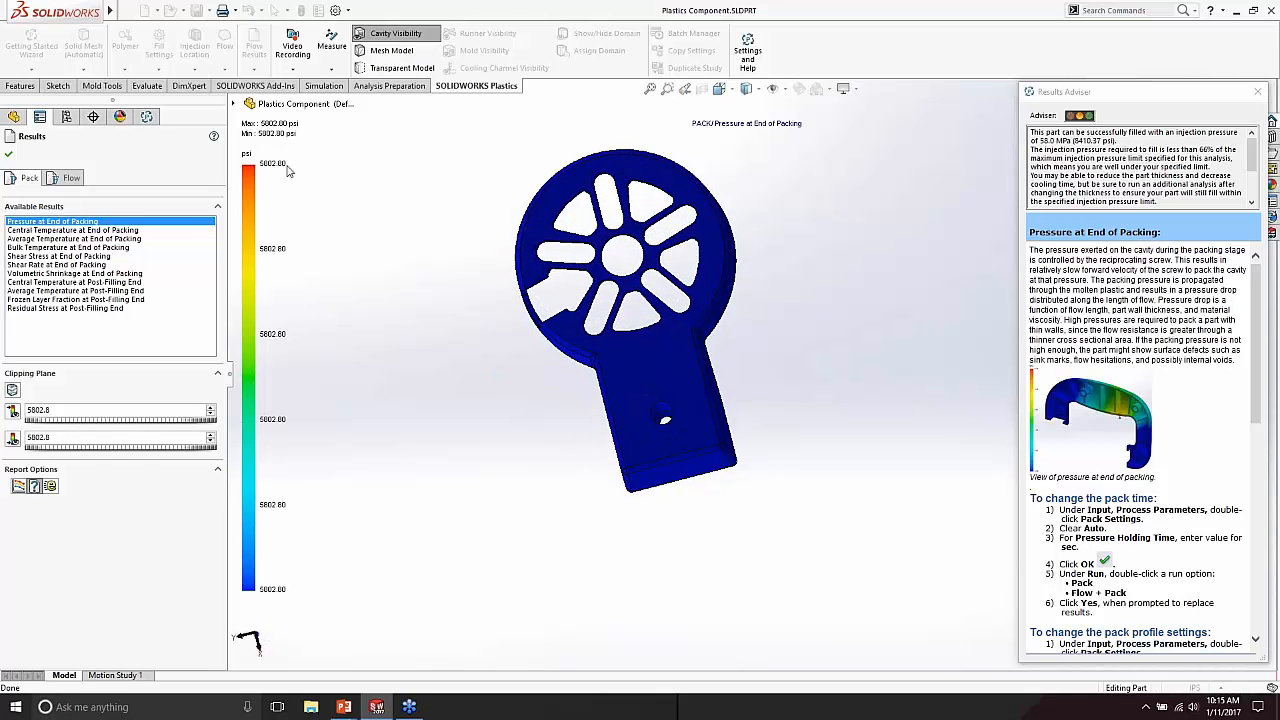
Step: Switch to the Default configuration's flow results and show the weld lines, examining them around the spoked disc and boss
click(66, 177)
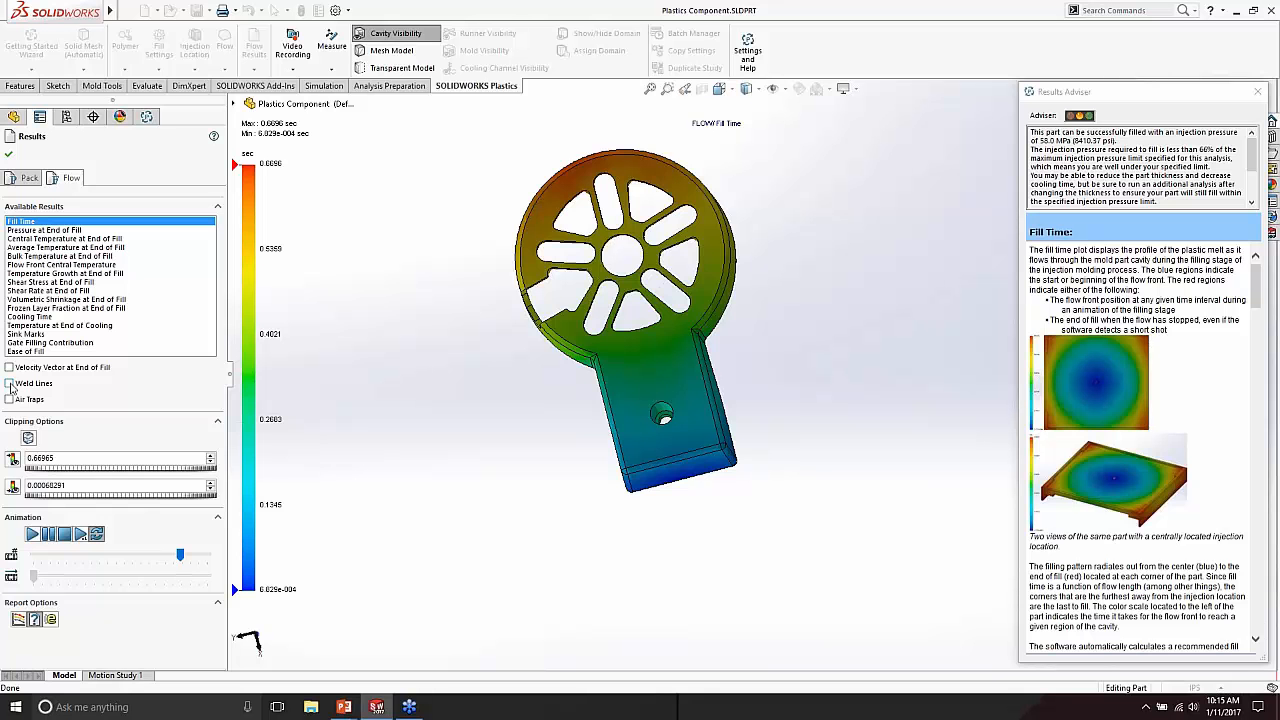
click(9, 383)
middle_drag(424, 343, 428, 400)
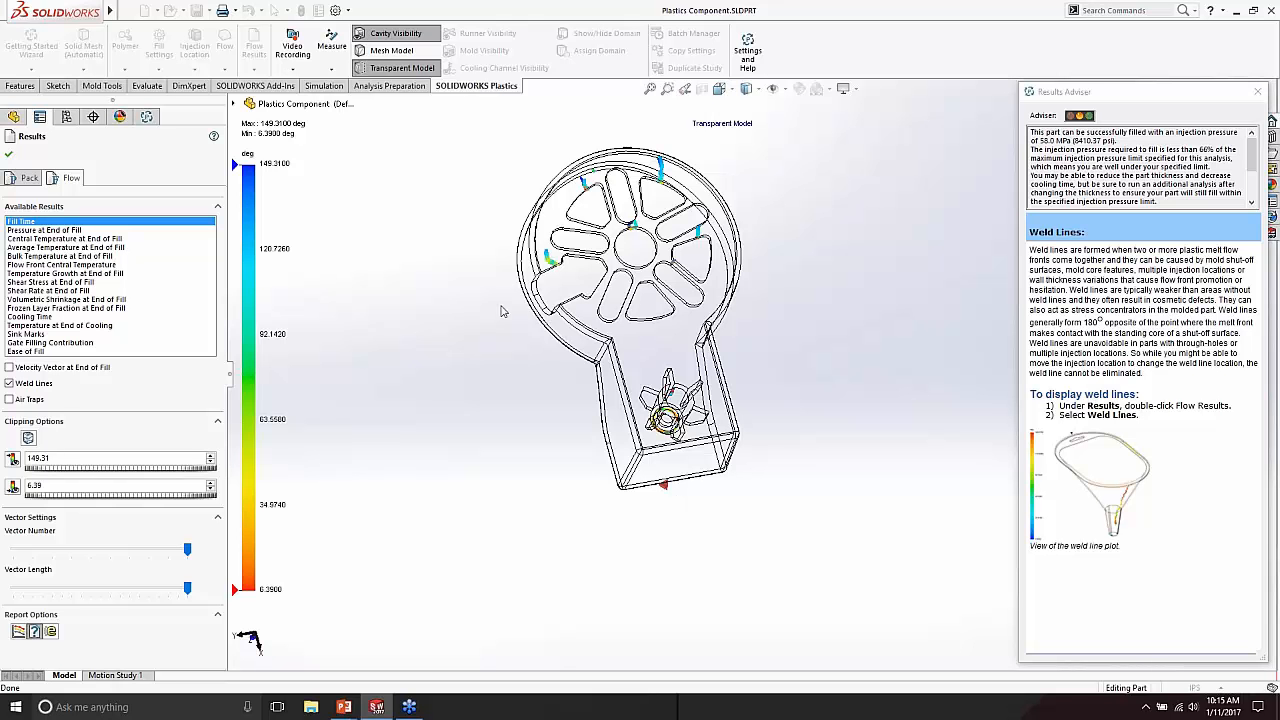
Step: Display the Cooling Time plot and the Frozen Layer Fraction at End of Fill plot, examining the part from several sides
click(52, 317)
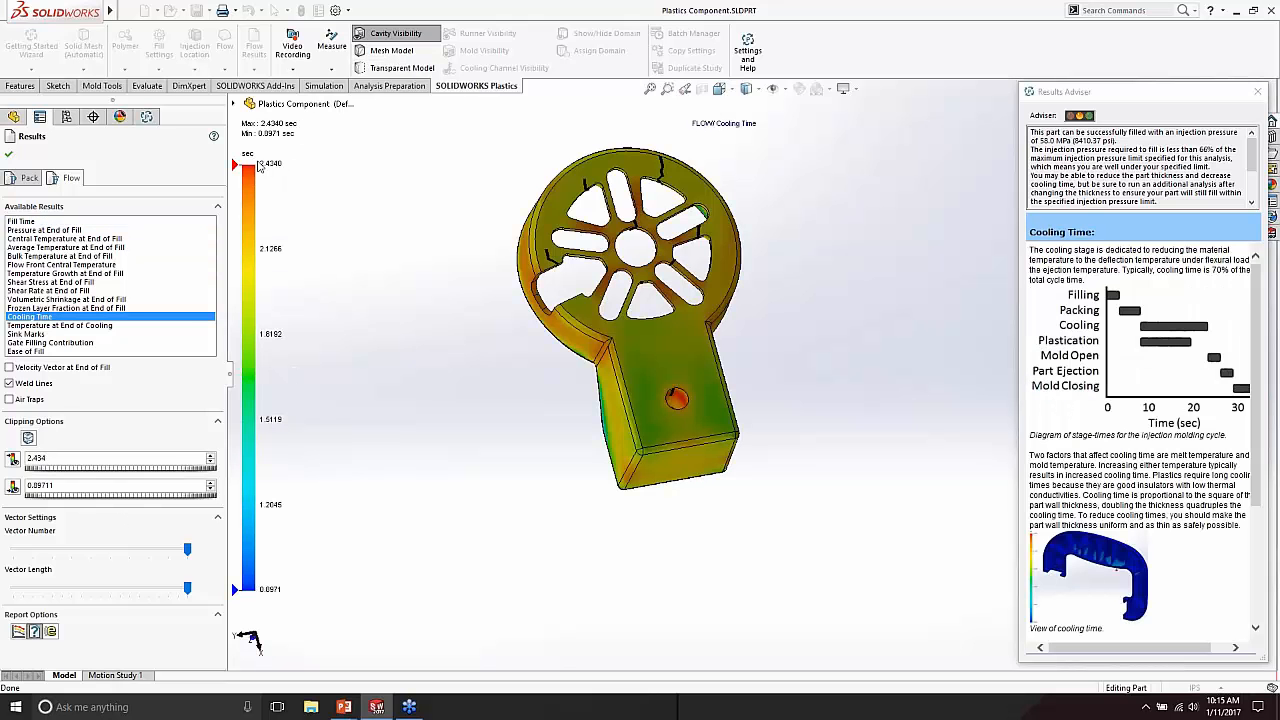
middle_drag(530, 326, 580, 300)
click(48, 308)
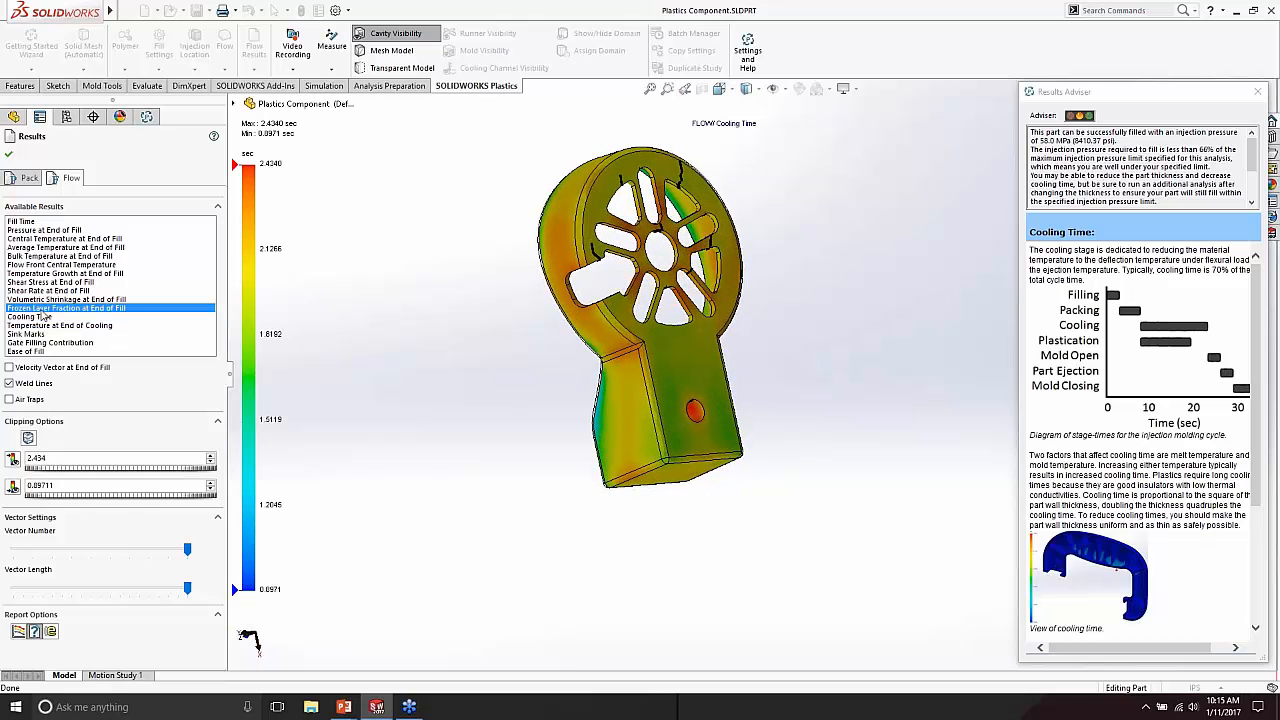
middle_drag(652, 421, 567, 461)
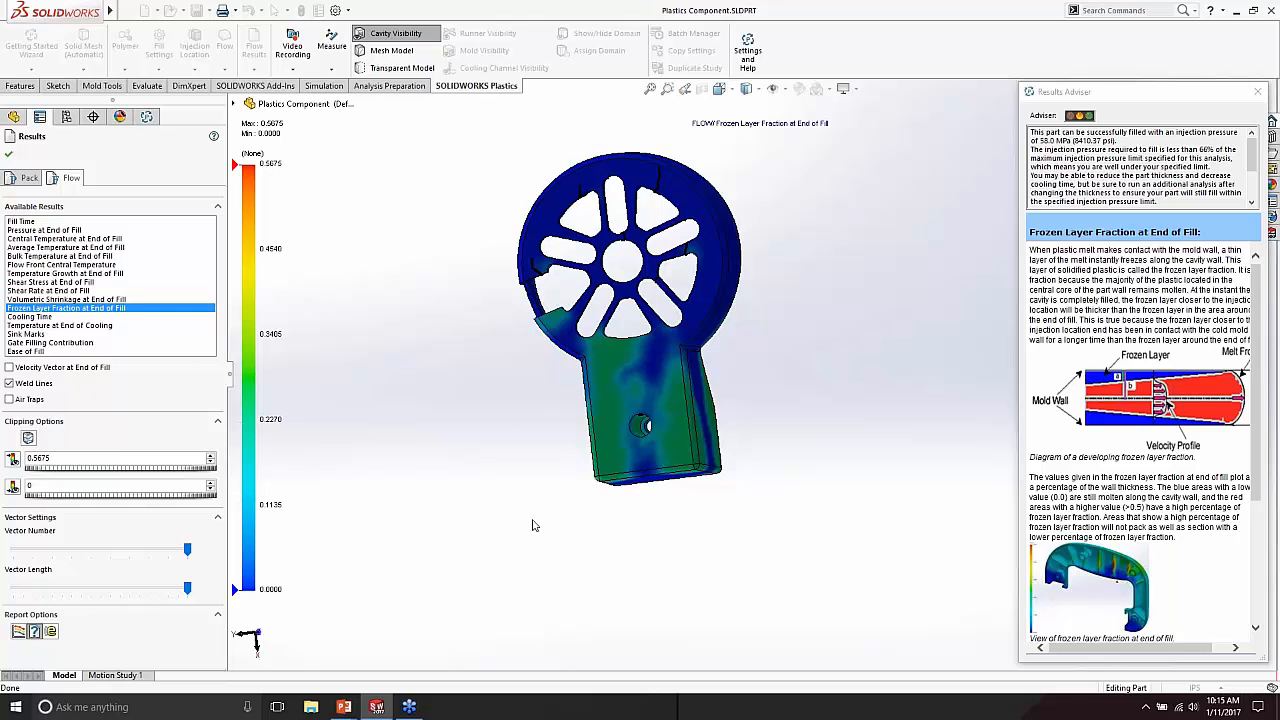
middle_drag(533, 520, 555, 398)
middle_drag(587, 468, 540, 400)
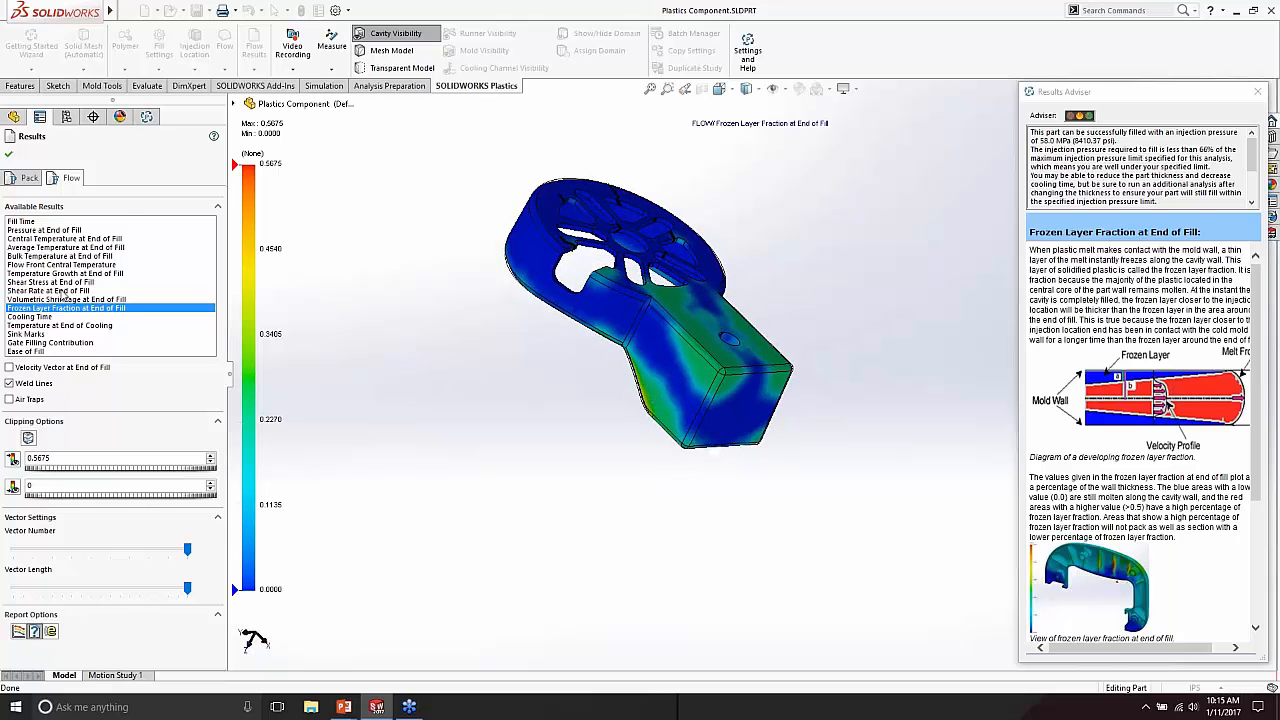
Step: Display the Shear Stress at End of Fill and Shear Rate at End of Fill plots, examining the shear rate along the side walls
click(58, 282)
click(47, 290)
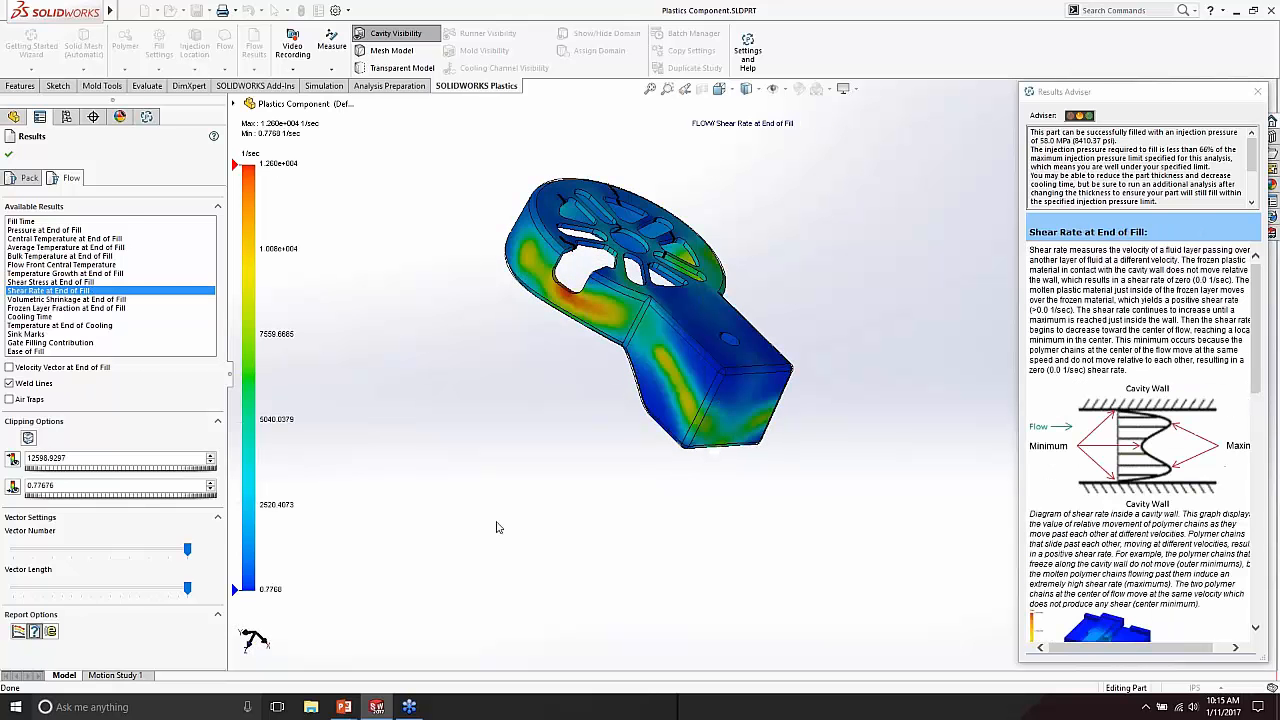
middle_drag(494, 523, 573, 465)
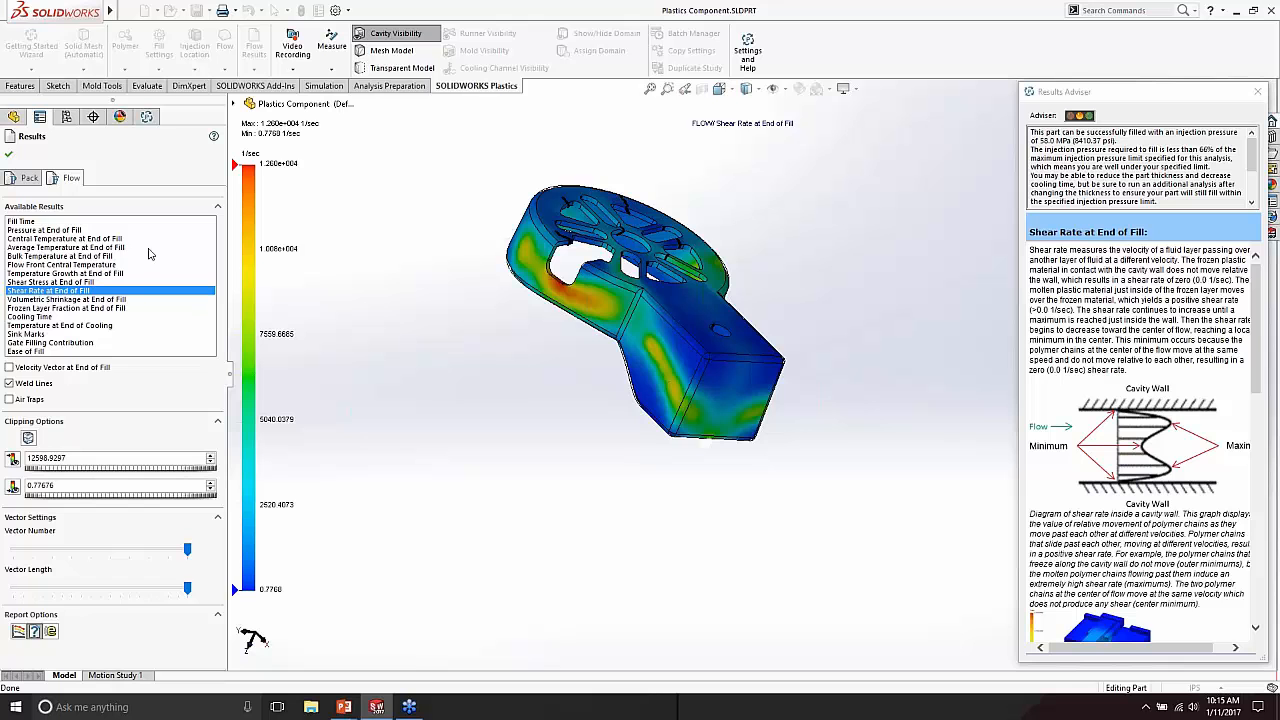
Step: Return to the pack results and examine the Pressure at End of Packing and Shear Stress at End of Packing plots on both sides
click(32, 180)
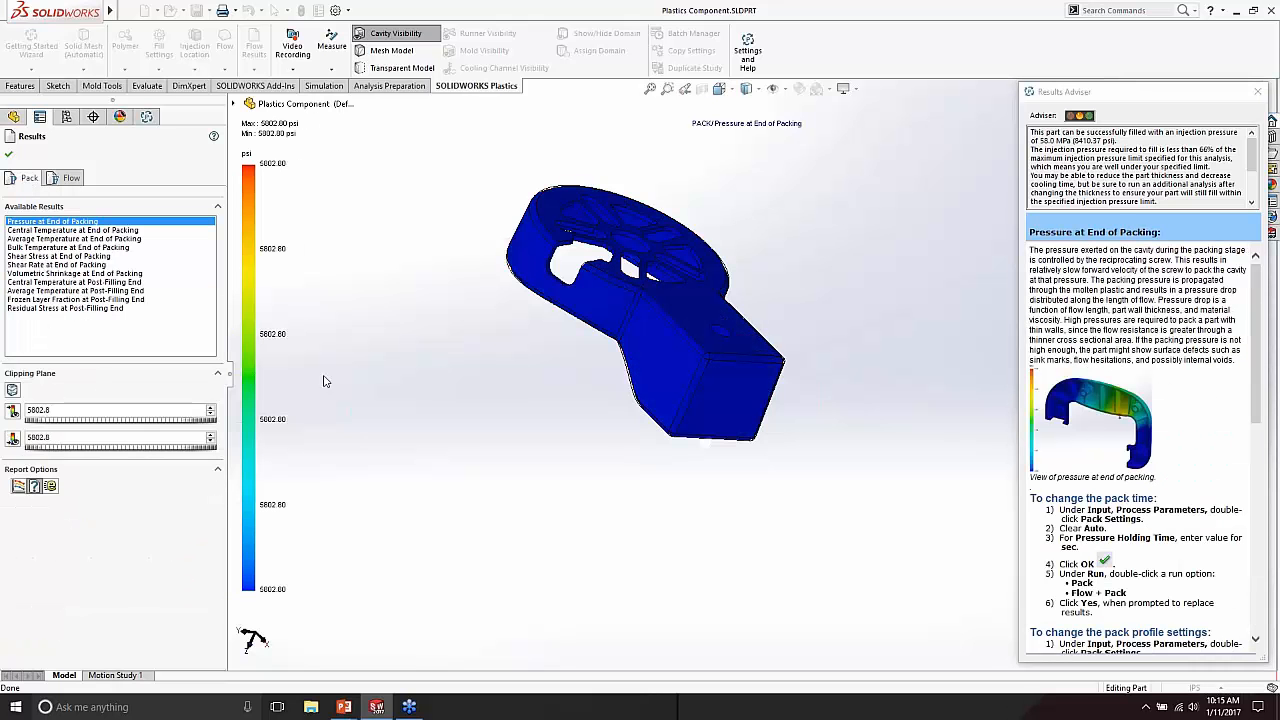
middle_drag(615, 378, 648, 467)
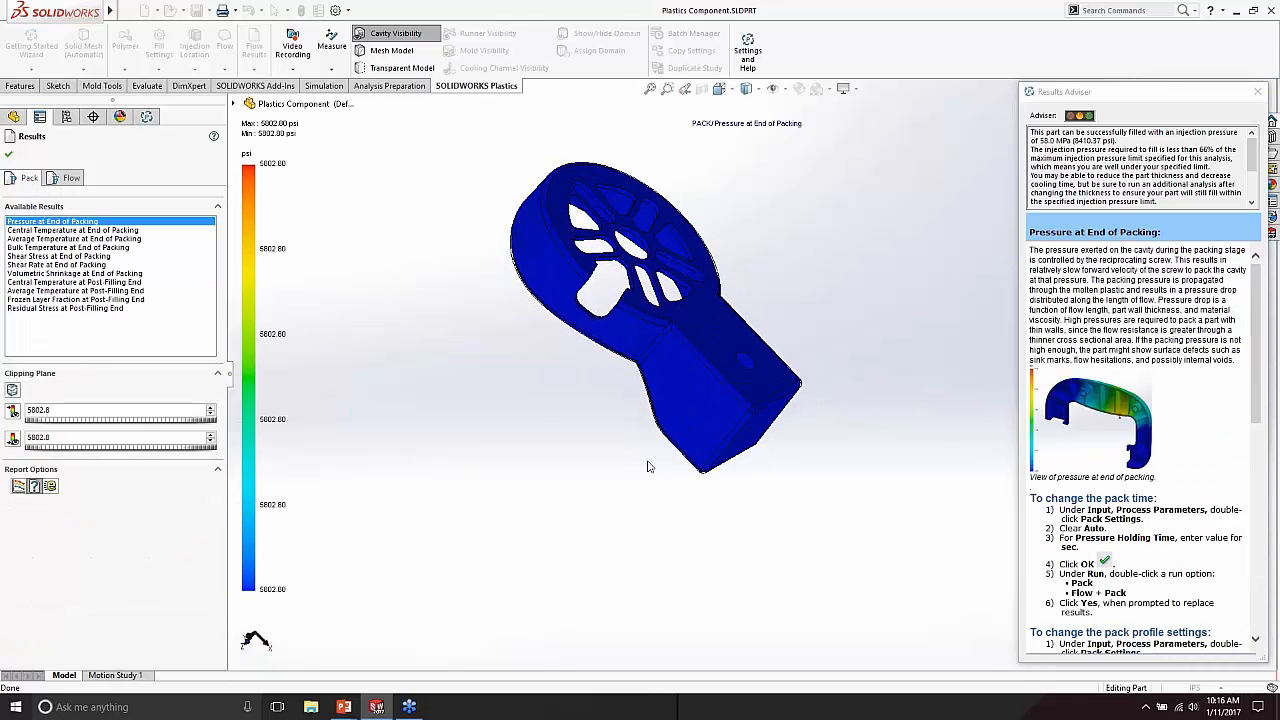
click(30, 257)
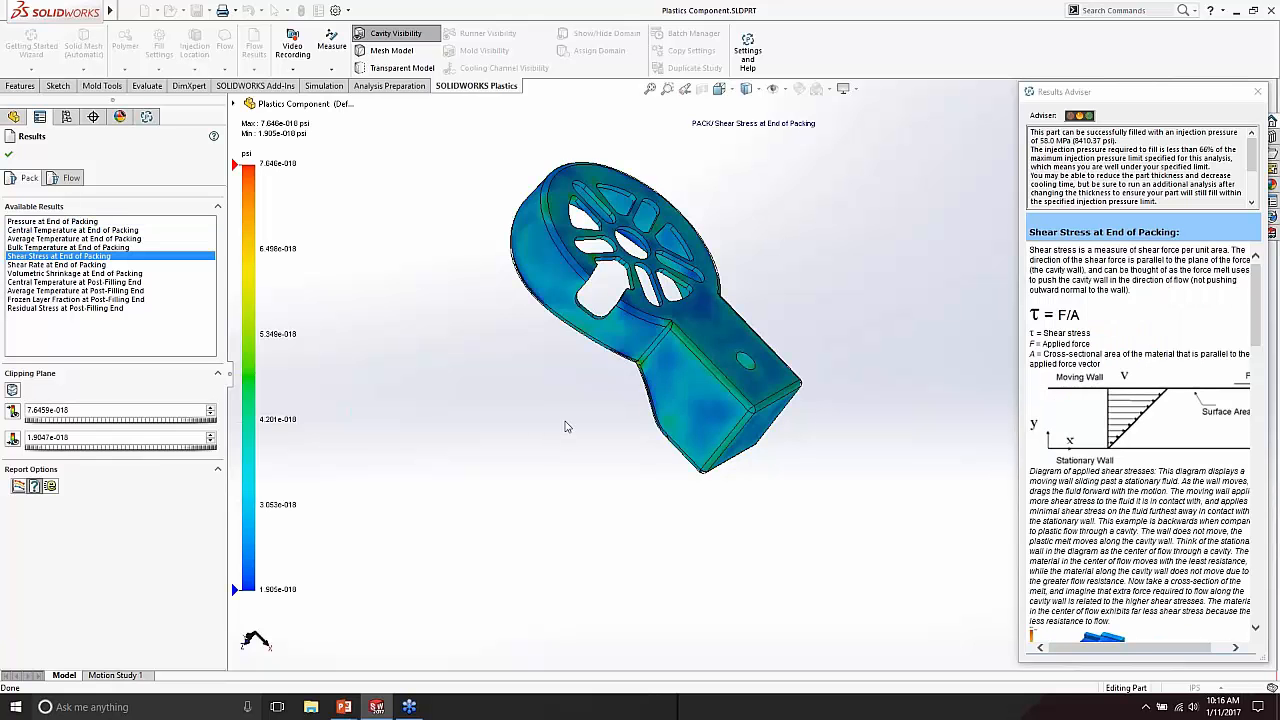
middle_drag(565, 427, 531, 423)
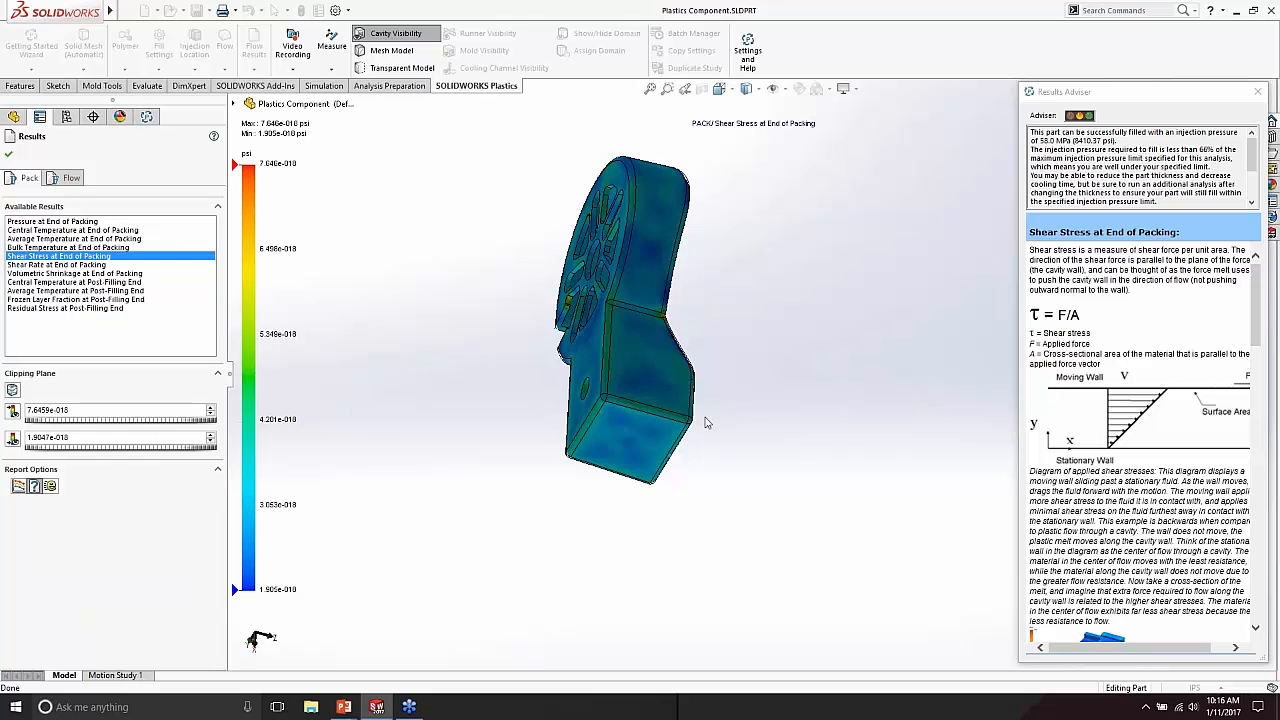
middle_drag(705, 423, 545, 375)
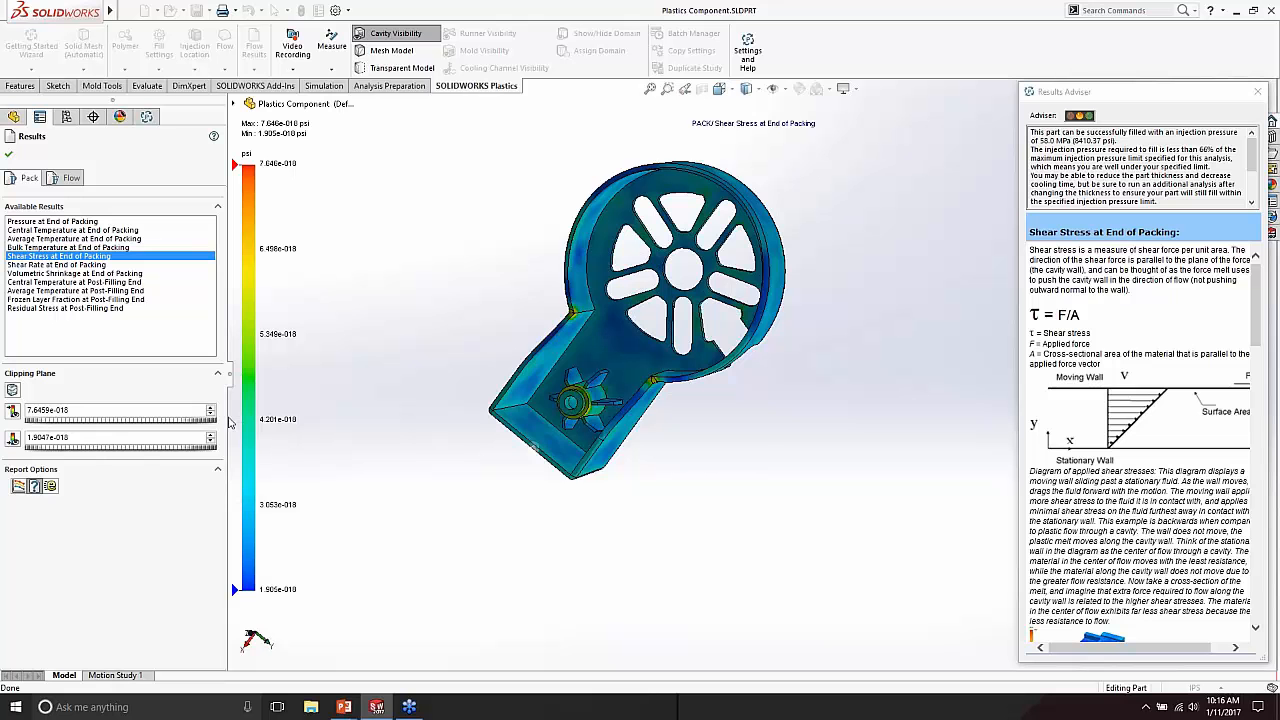
middle_drag(472, 343, 600, 385)
Step: Review the flow results' Fill Time and Pressure at End of Fill plots for the Default configuration, and close the results
click(42, 221)
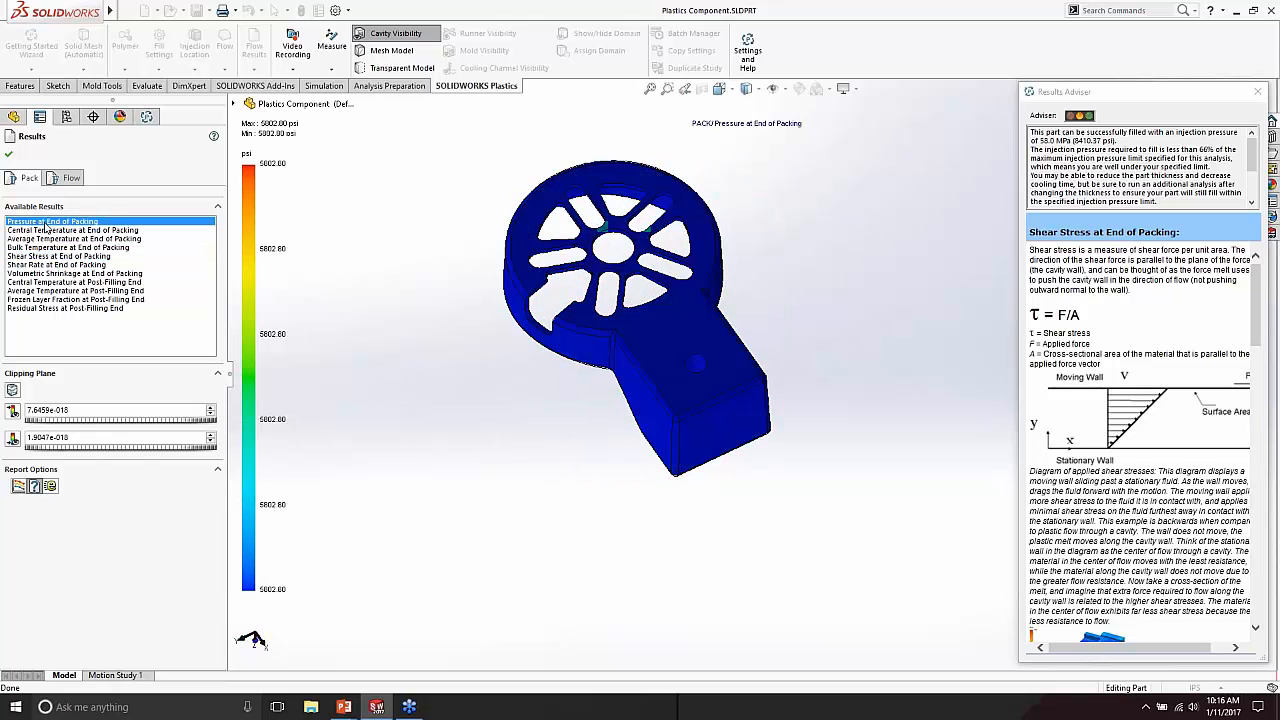
click(66, 177)
click(58, 222)
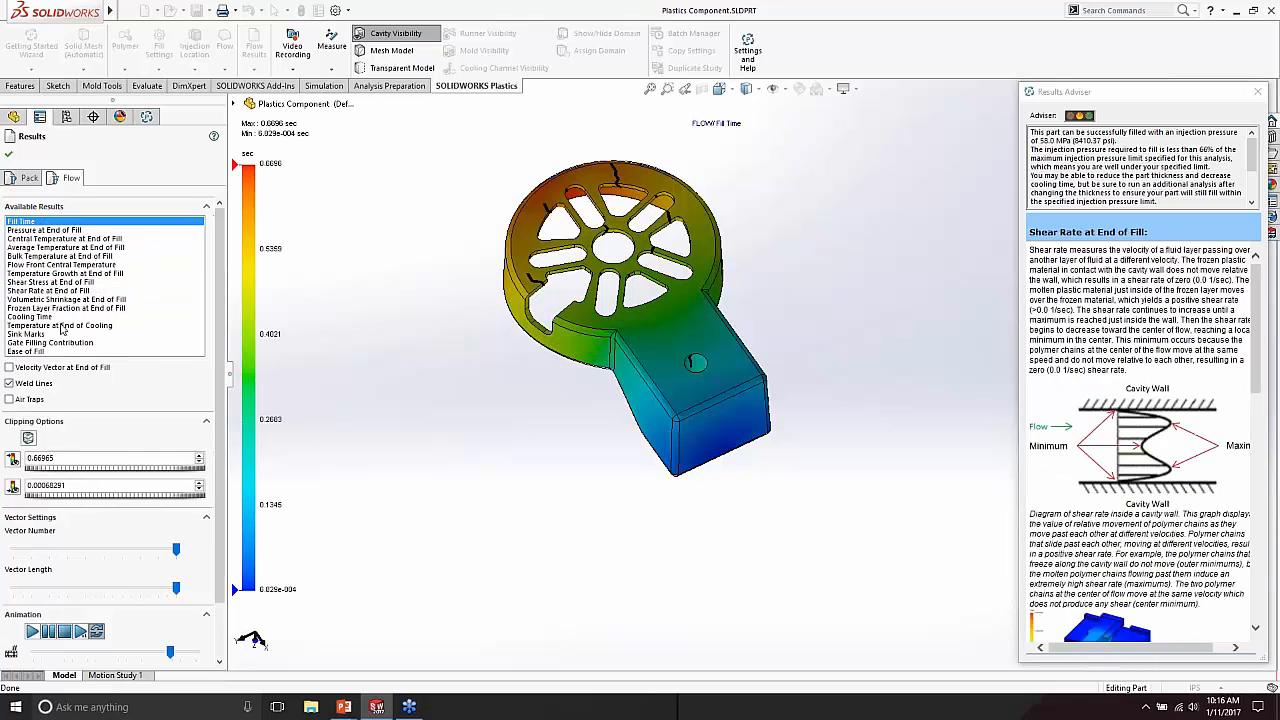
click(49, 229)
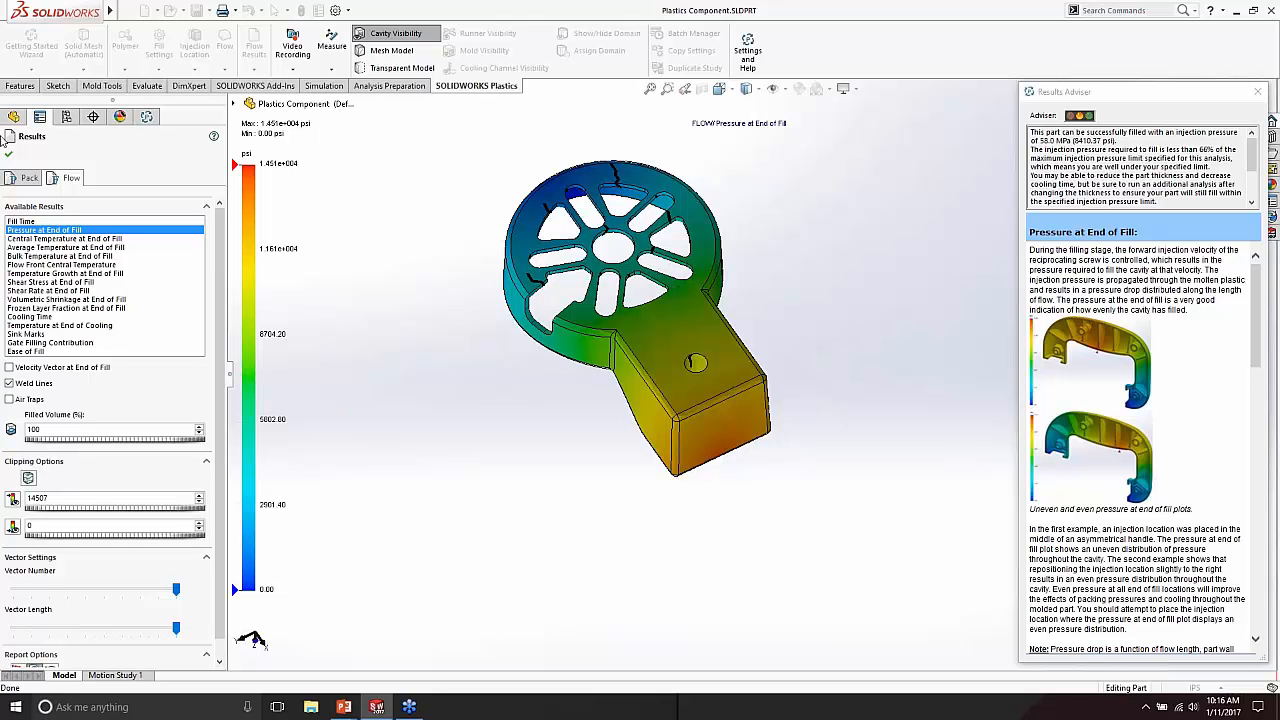
middle_drag(386, 250, 406, 276)
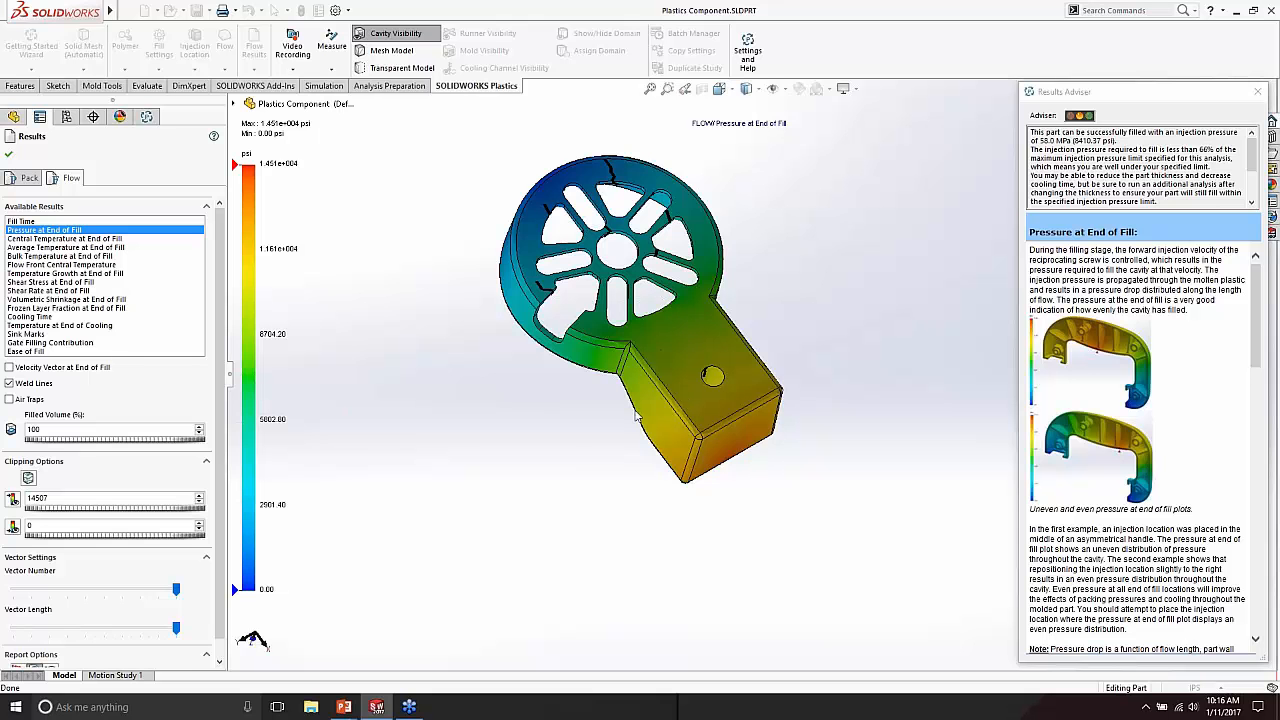
click(9, 156)
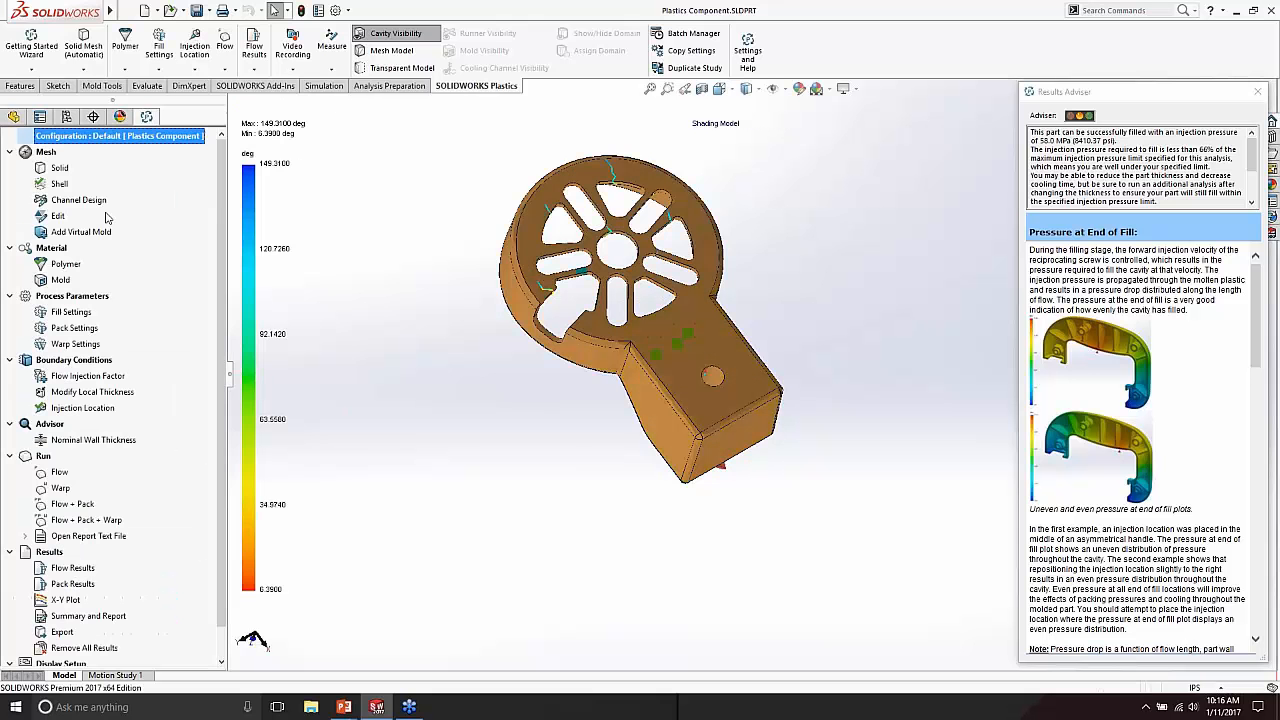
Step: Activate the Plastics_study_1 configuration and switch on to Final Gate location - hole, reloading the Plastics project each time
click(67, 117)
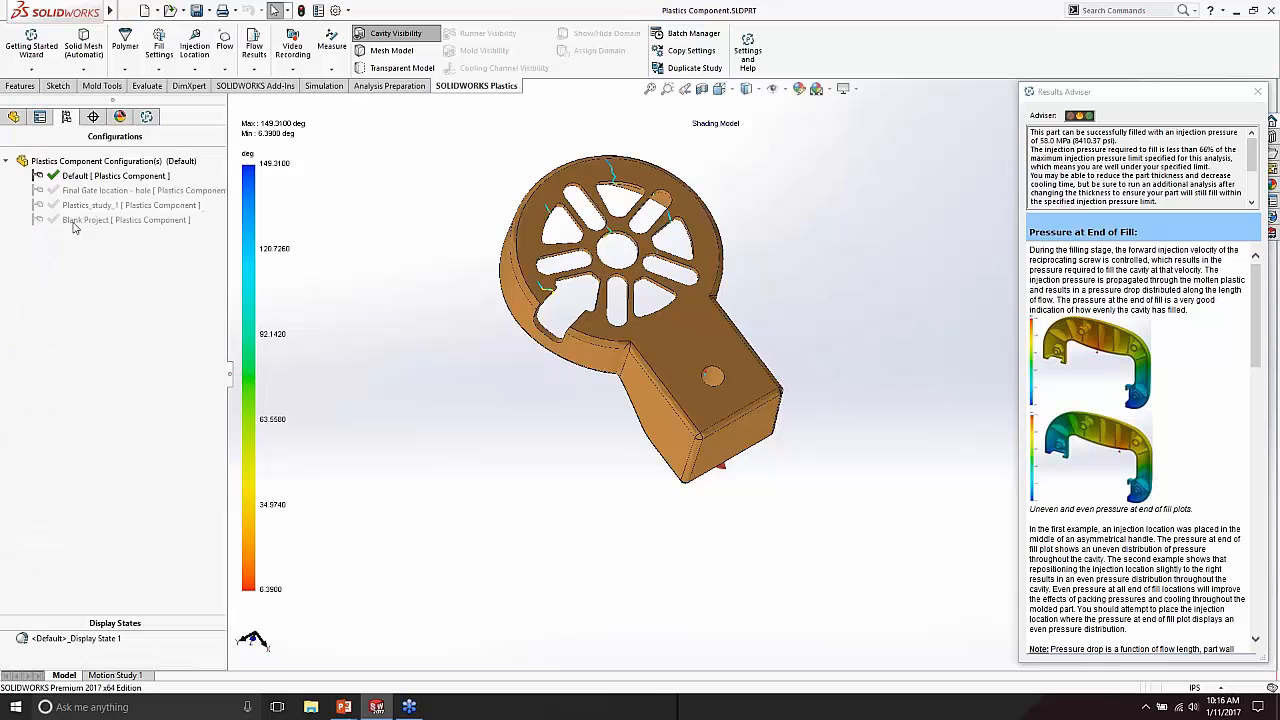
double_click(130, 205)
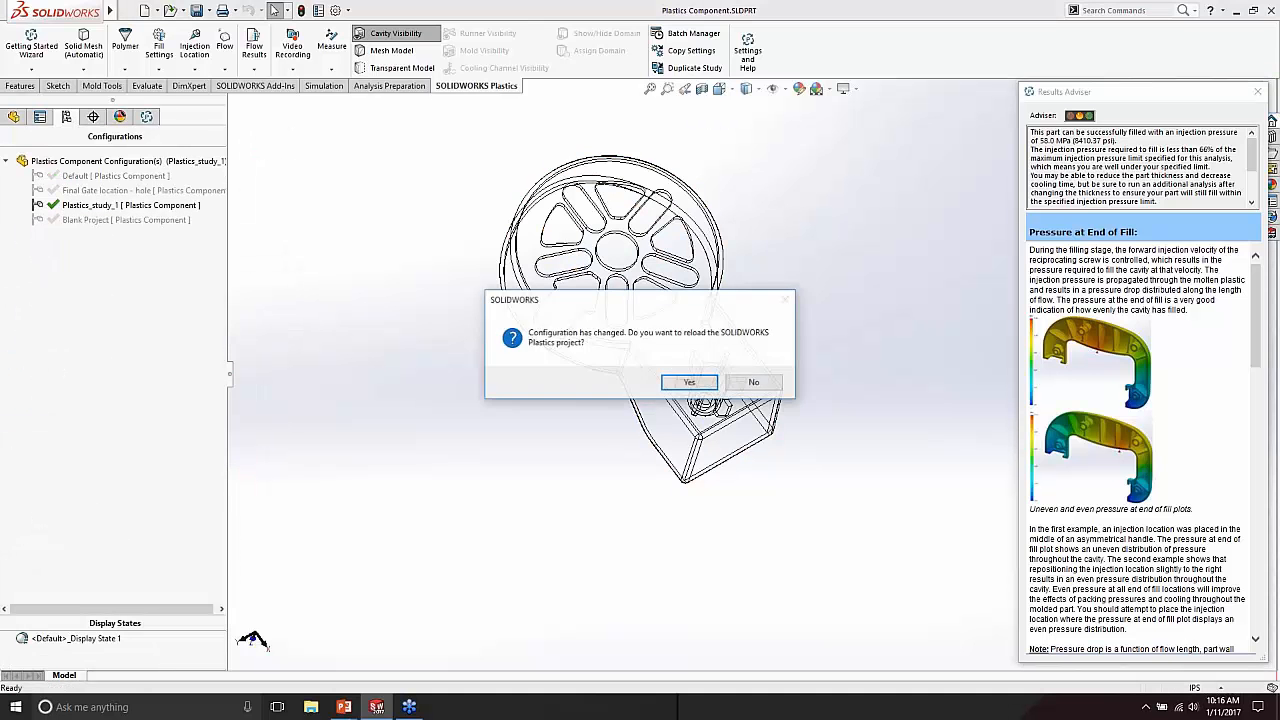
click(714, 386)
double_click(140, 190)
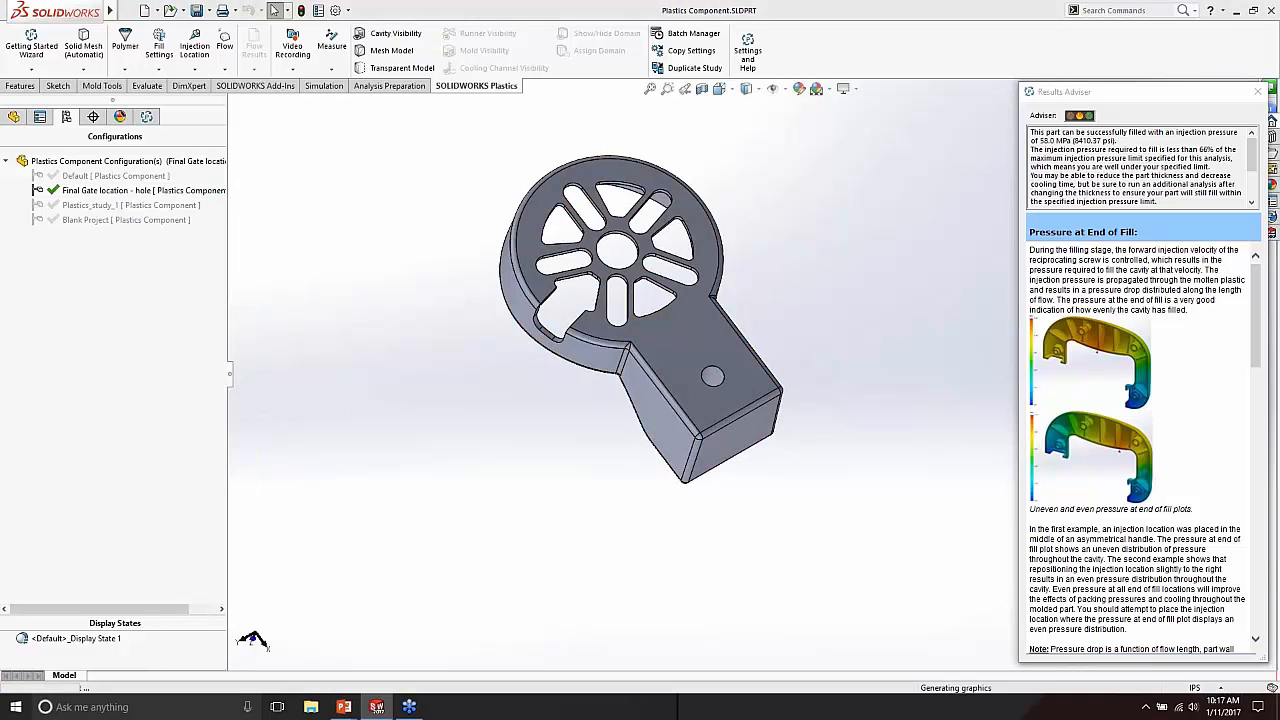
click(705, 386)
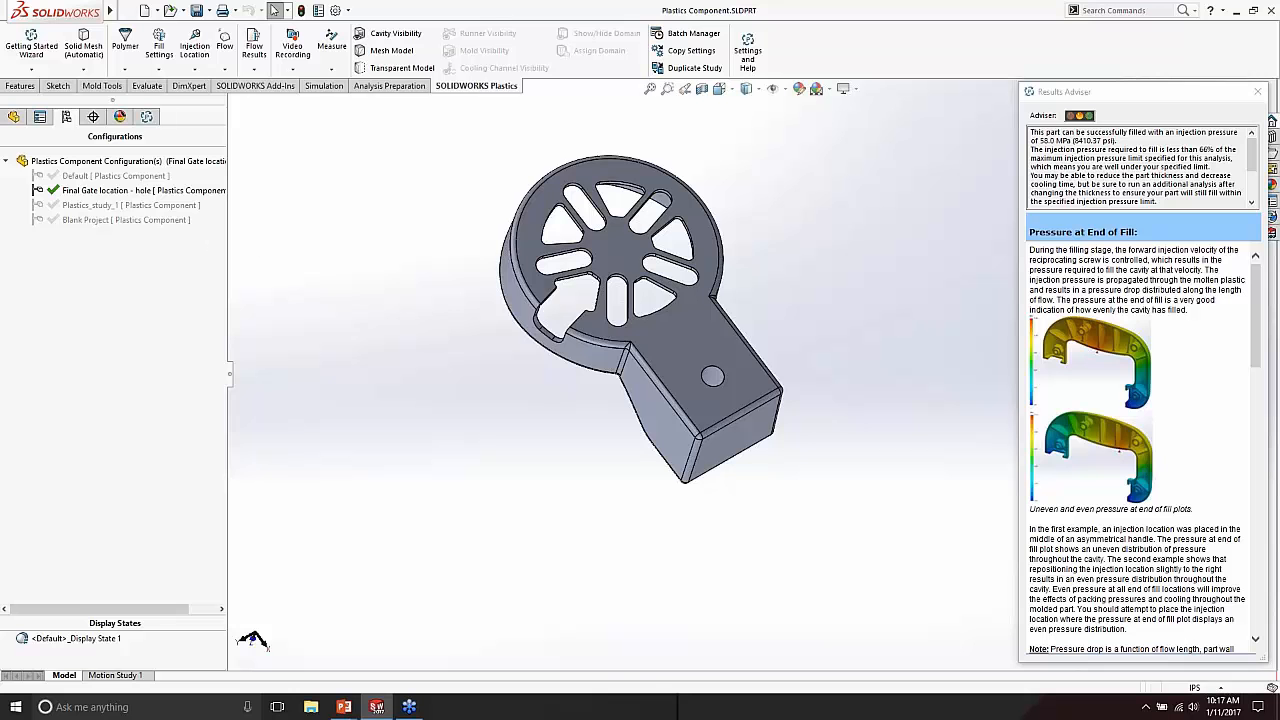
Step: Inspect the centre of the spoked disc up close and open the Plastics study tree for the Final Gate location - hole configuration
scroll(615, 285, up, 2)
scroll(620, 280, down, 4)
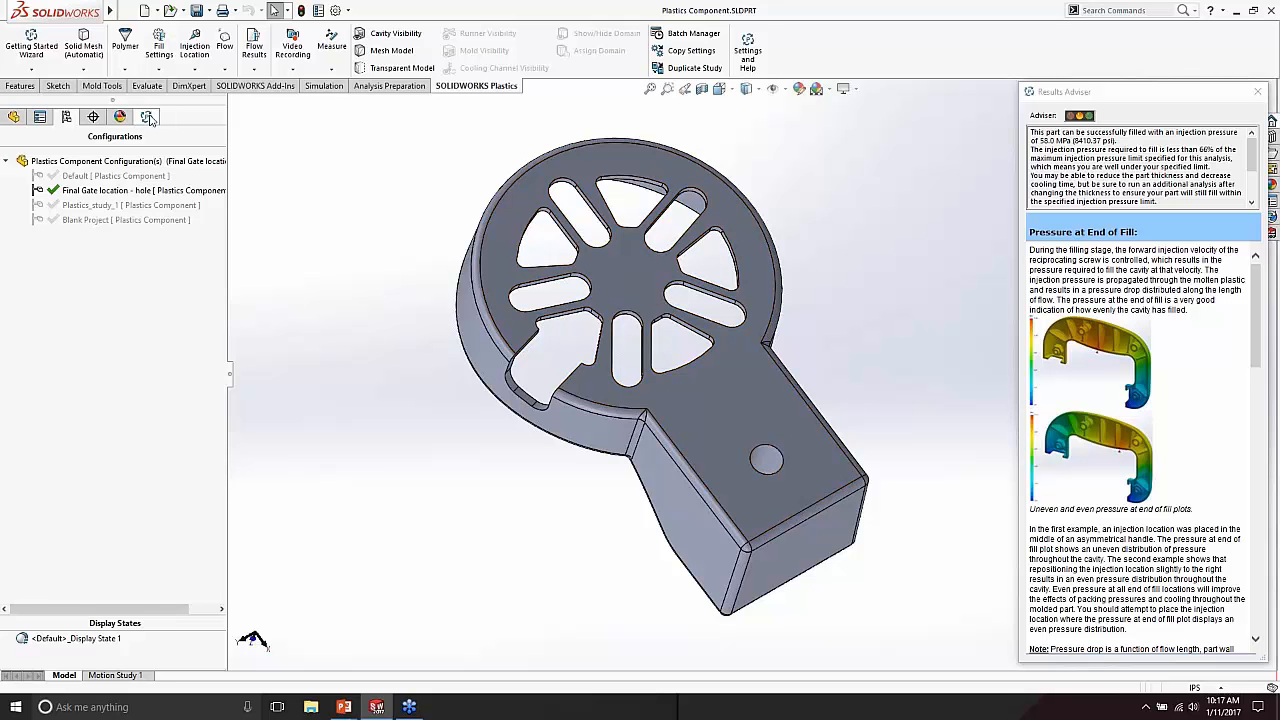
click(120, 116)
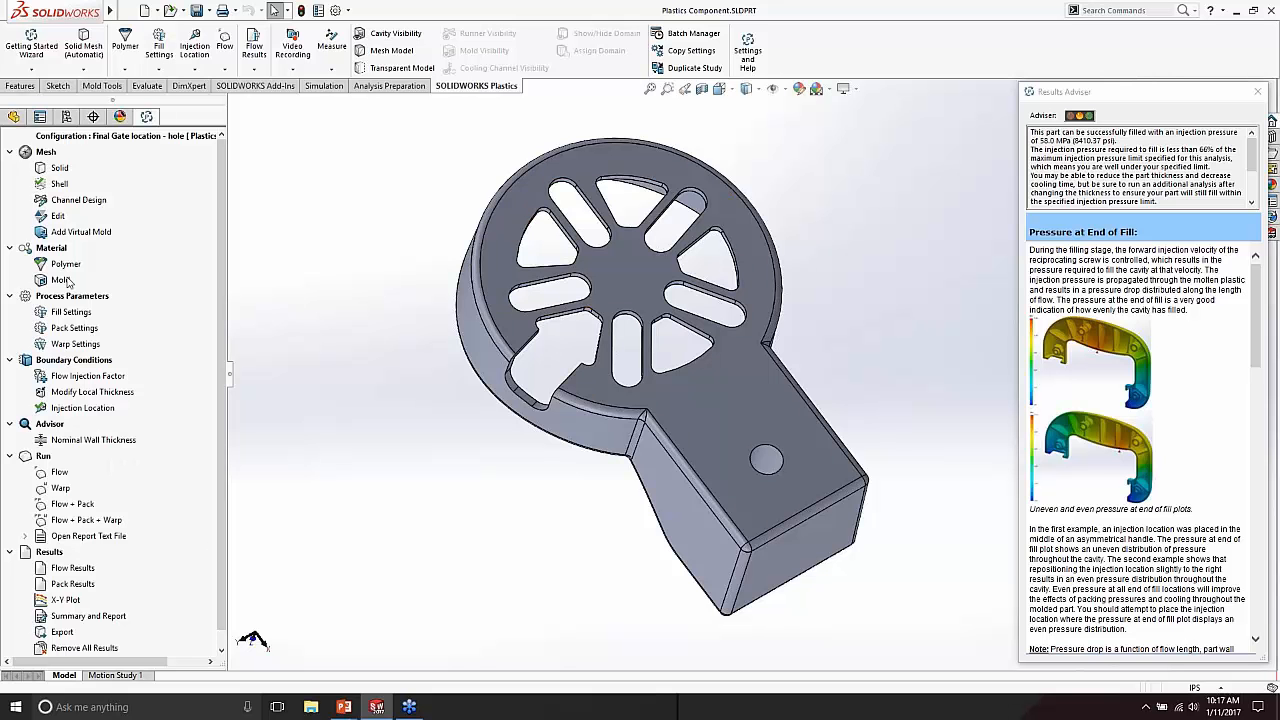
Step: Check the injection location at the centre of the spoked disc for this configuration, and leave its settings without changes
click(58, 185)
click(67, 408)
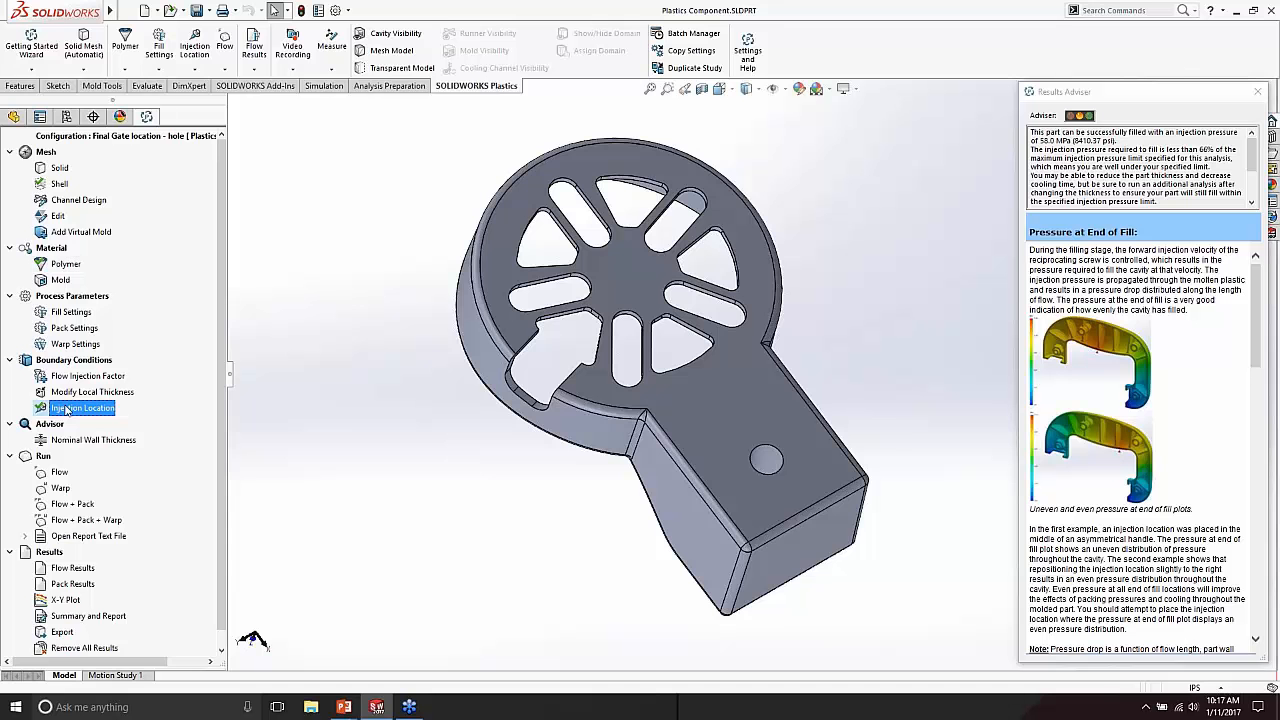
double_click(67, 408)
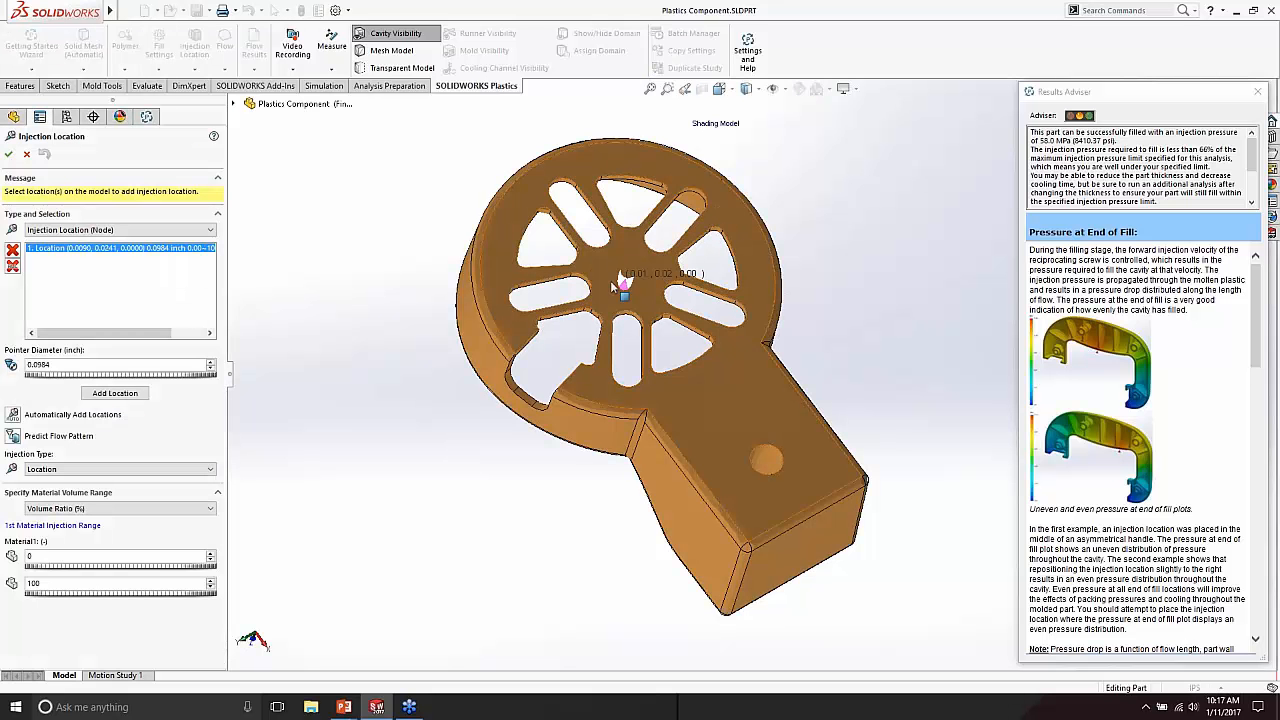
middle_drag(614, 287, 575, 411)
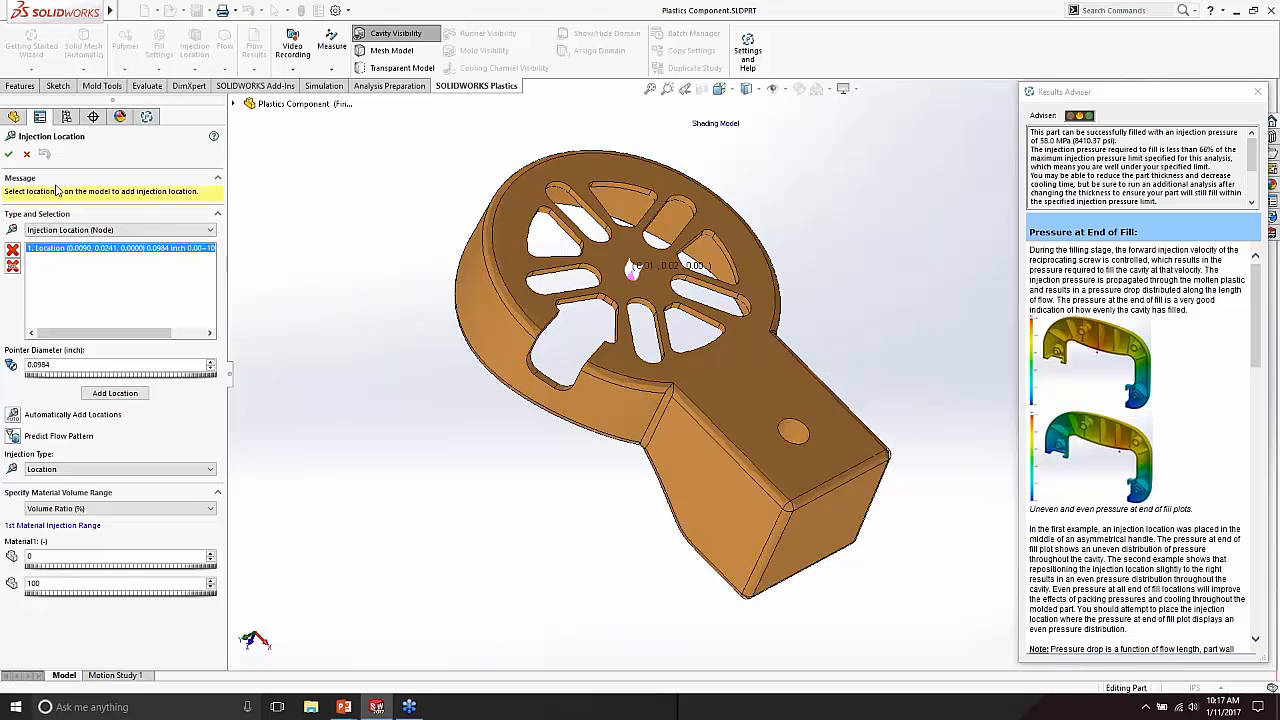
click(27, 153)
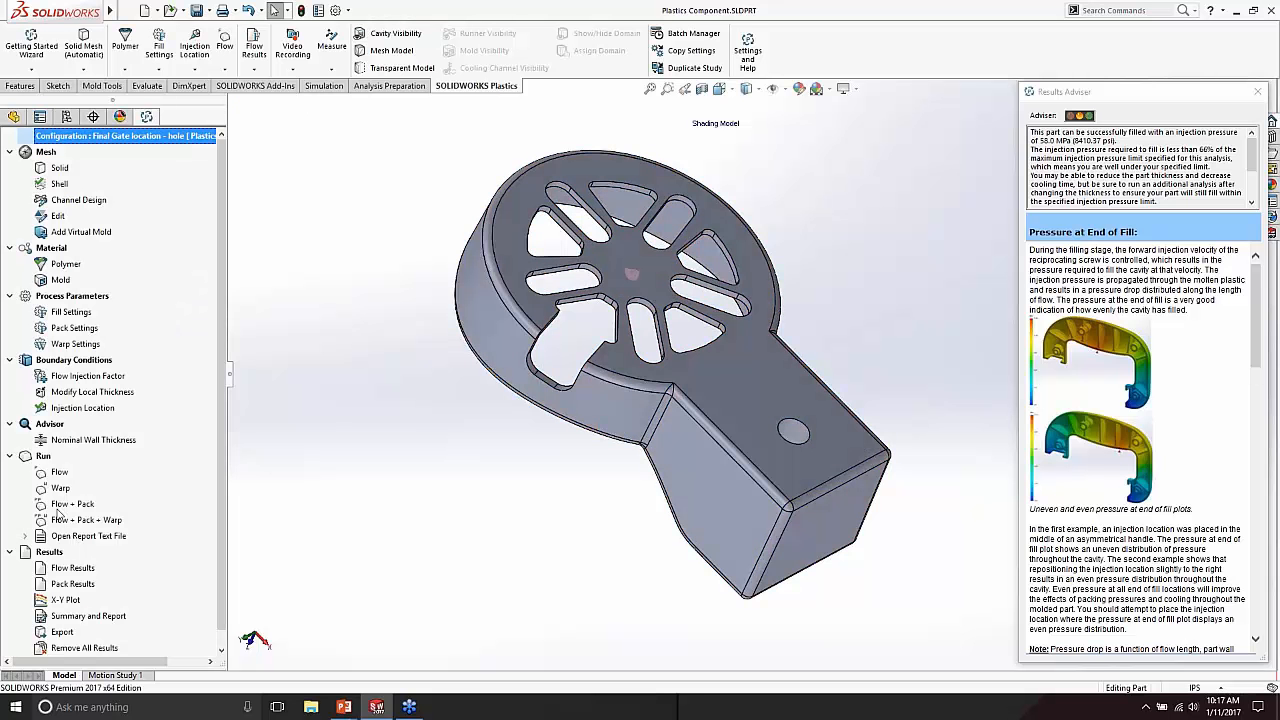
Step: Open the analysis results and review the Fill Time and Pressure at End of Fill flow plots
click(75, 586)
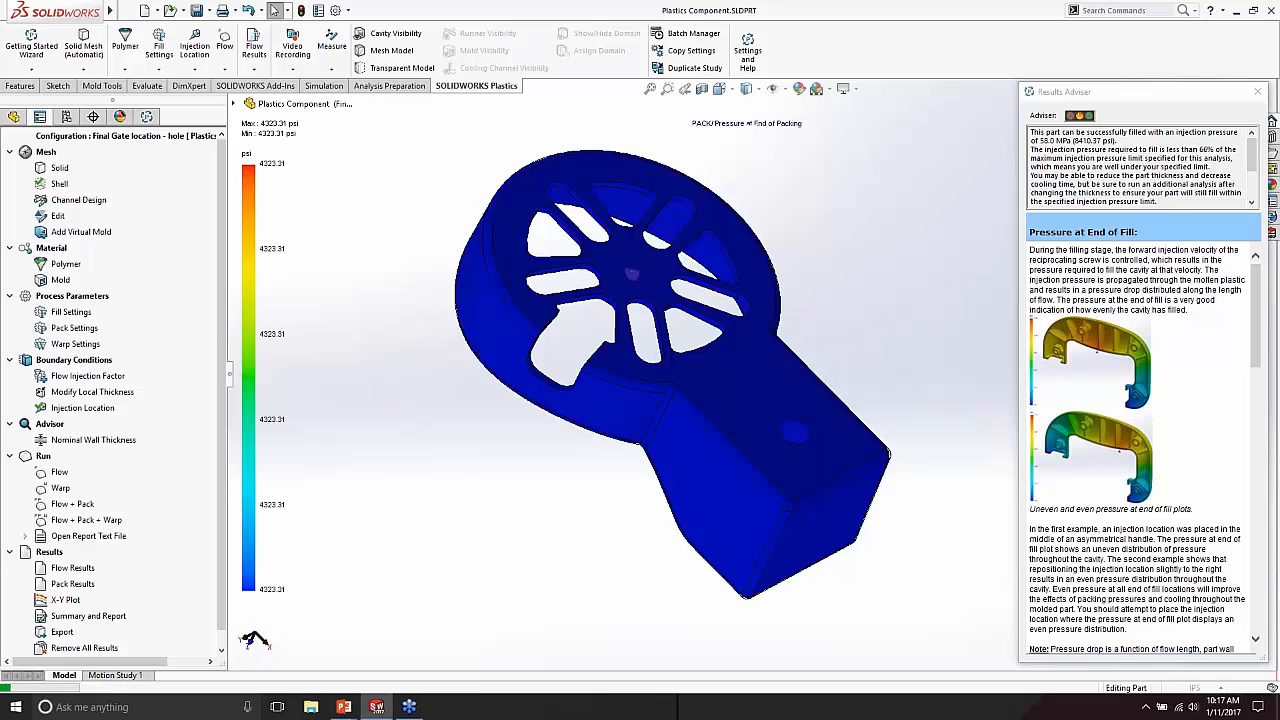
click(66, 177)
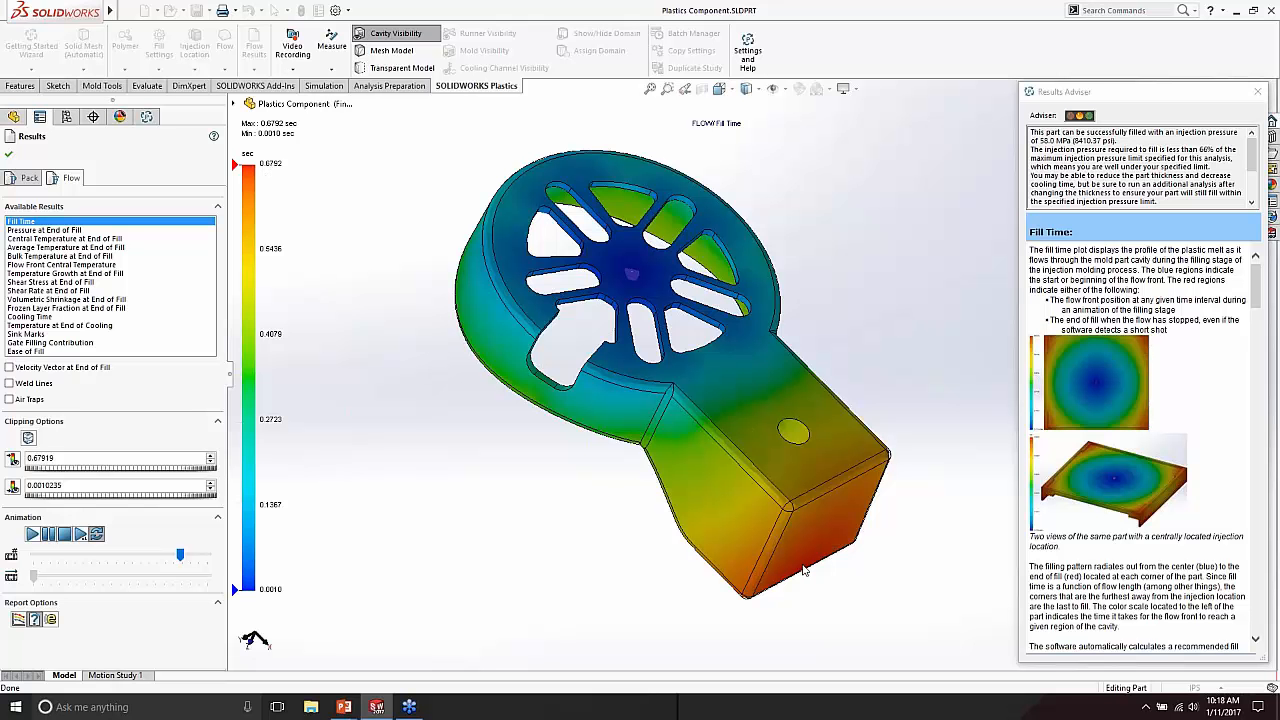
click(66, 231)
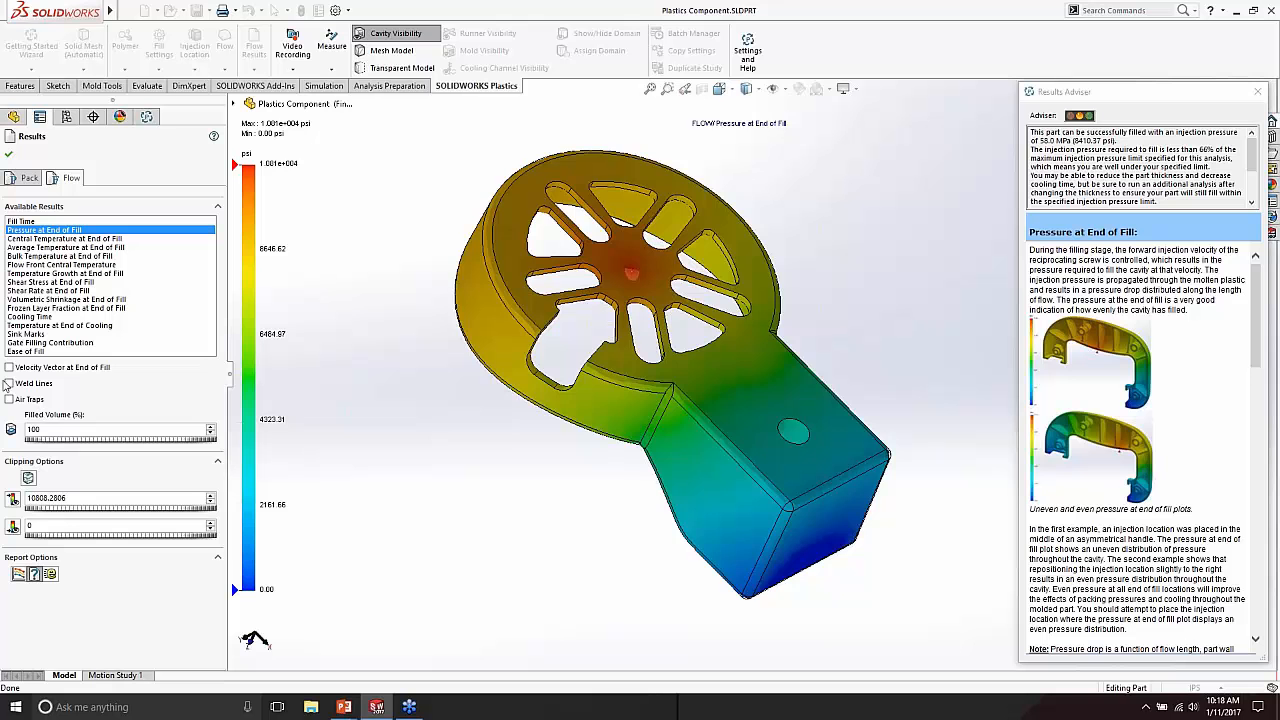
Step: Show the weld lines on the part and examine them around the spoke openings and the screw boss
click(9, 383)
middle_drag(460, 238, 668, 302)
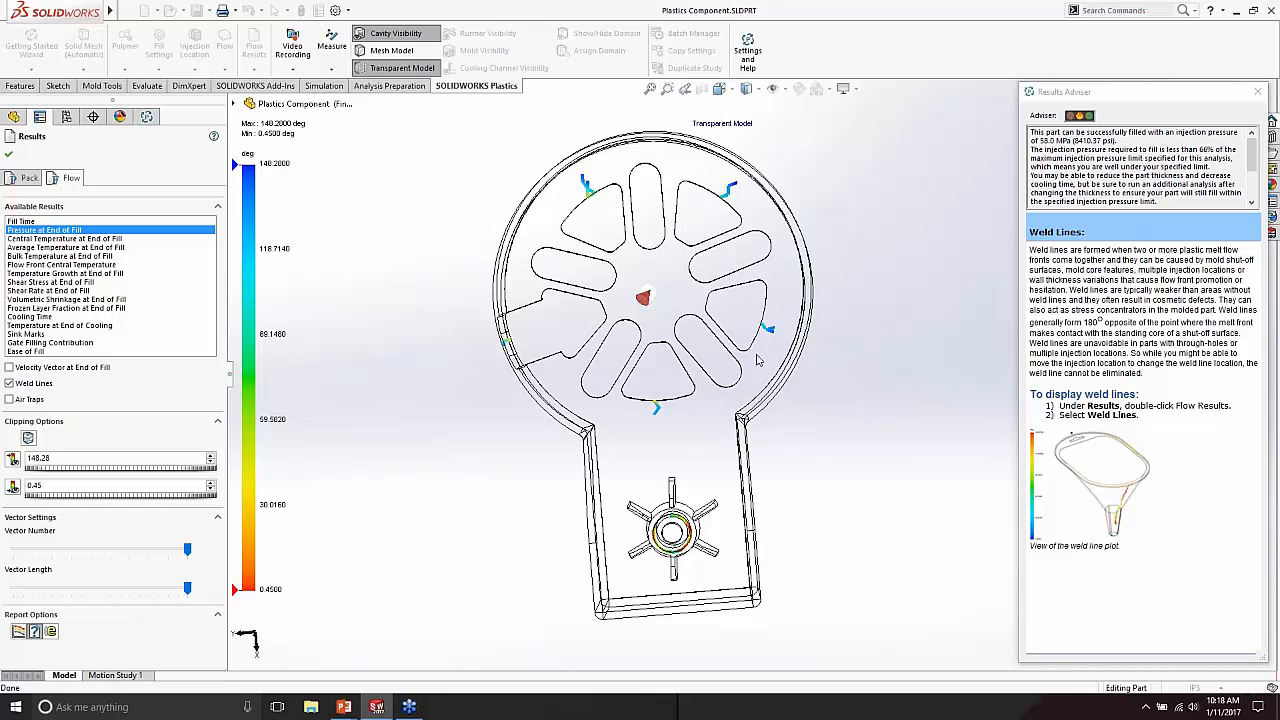
middle_drag(527, 413, 520, 340)
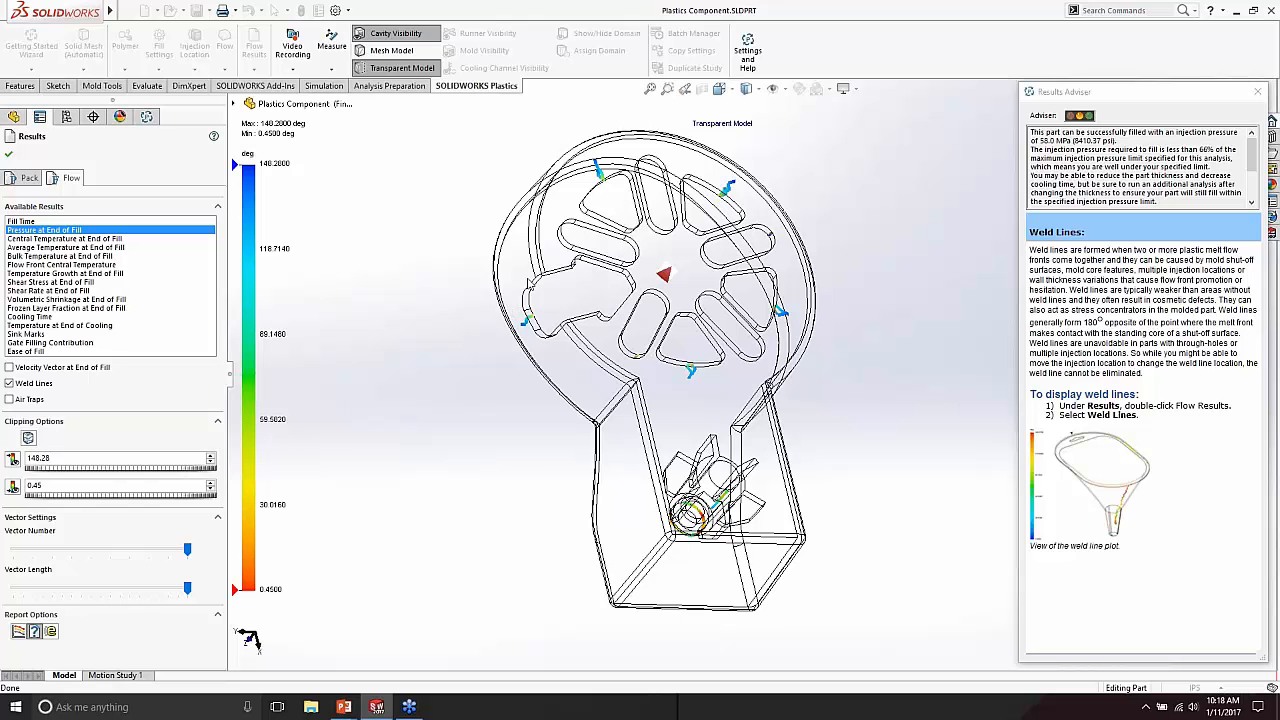
Step: Review the Cooling Time plot and examine the Ease of Fill plot at the end face of the handle
click(80, 316)
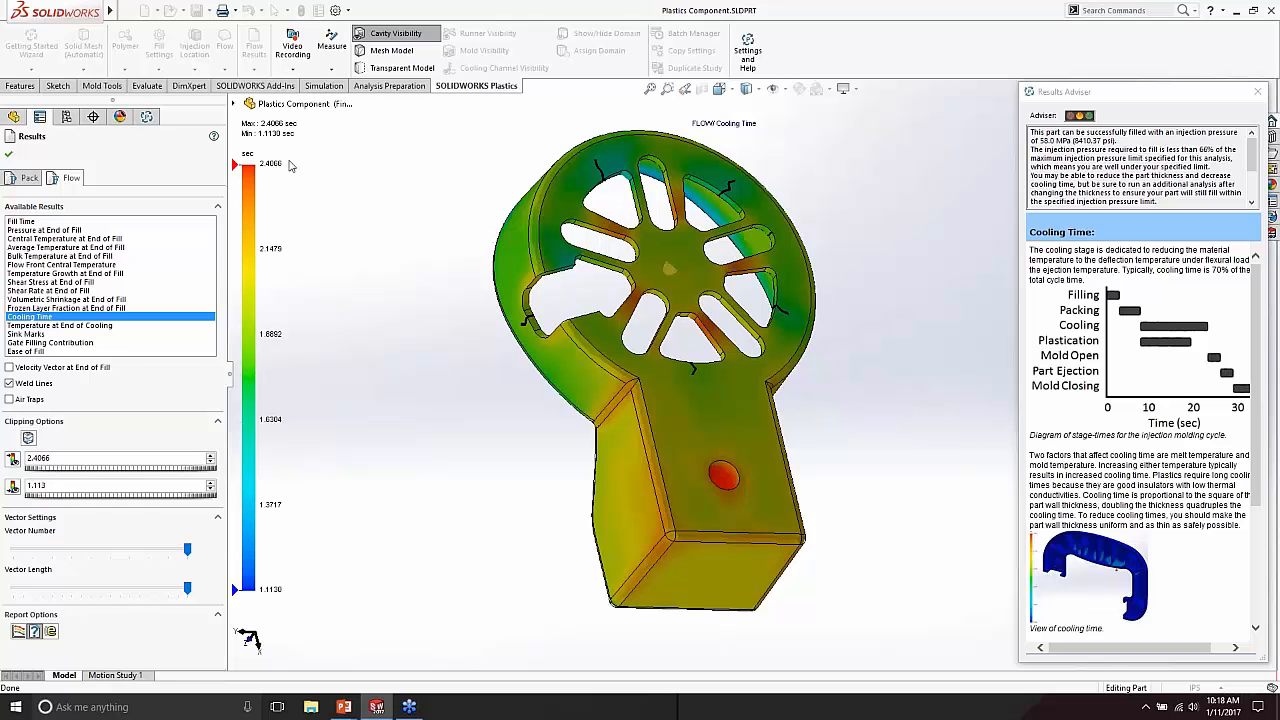
click(29, 353)
middle_drag(569, 342, 580, 485)
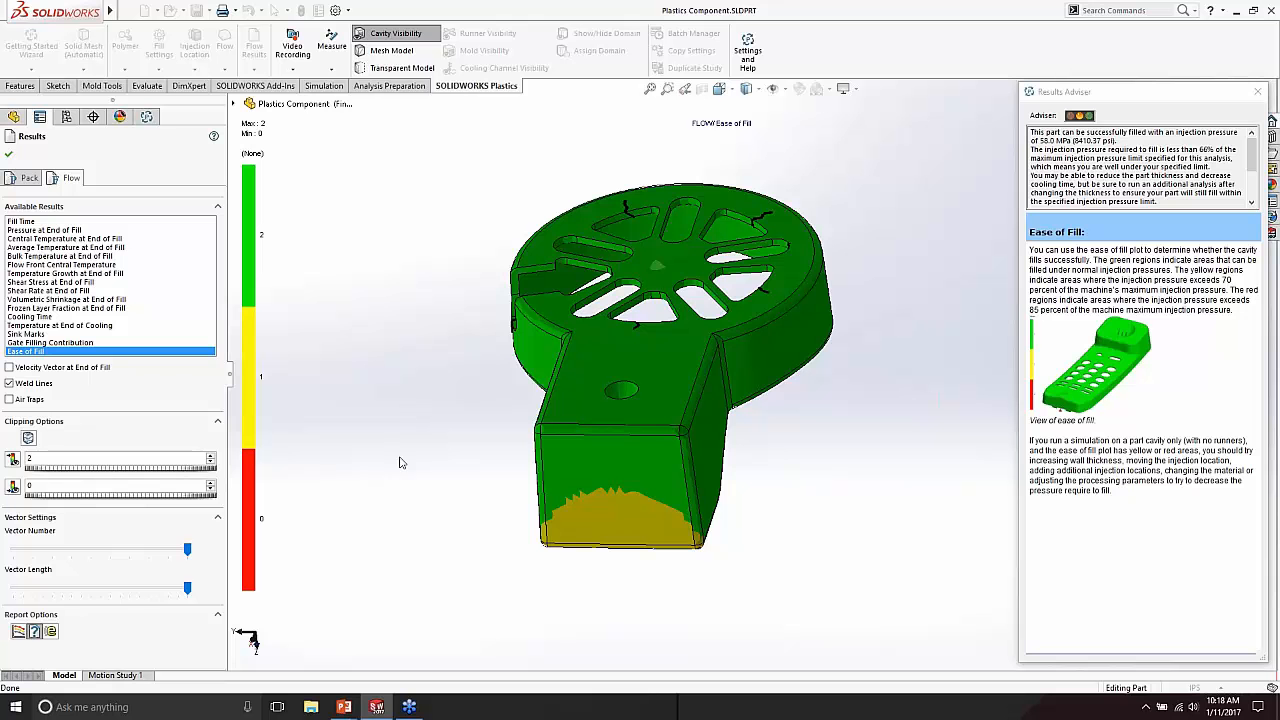
Step: Examine the Sink Marks plot on both sides of the part and overlay the air traps
click(27, 334)
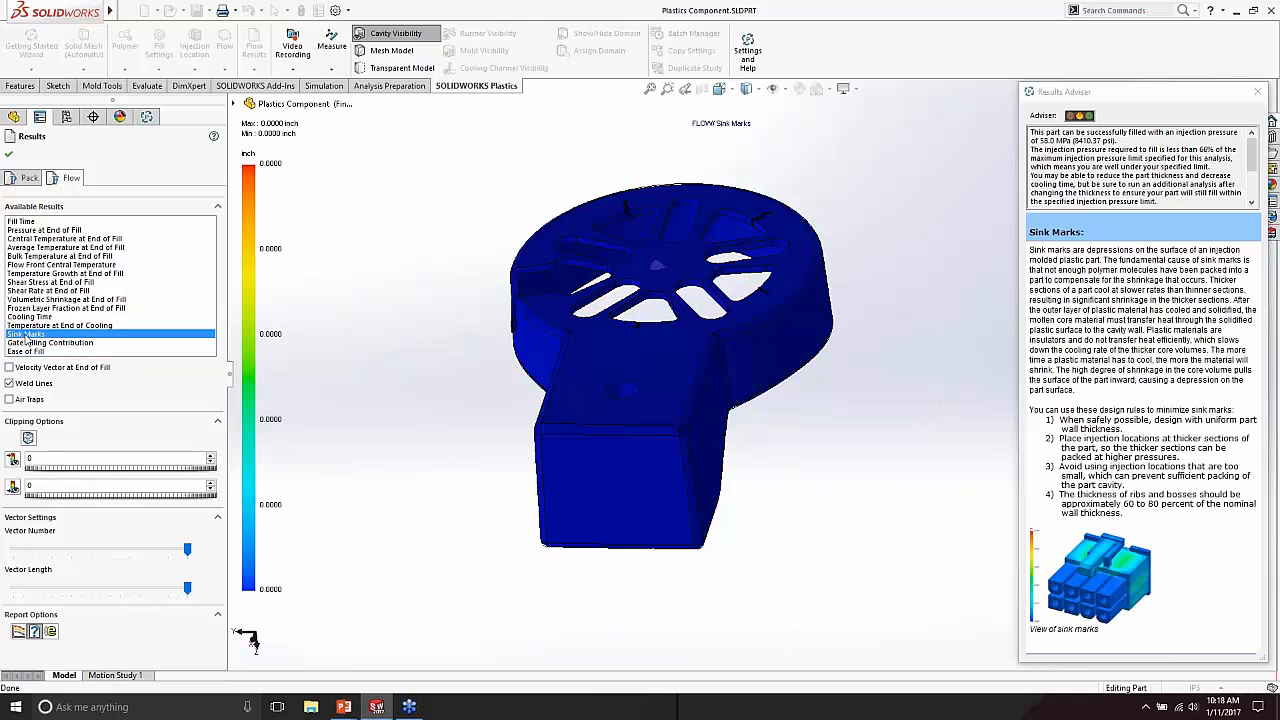
middle_drag(582, 395, 627, 479)
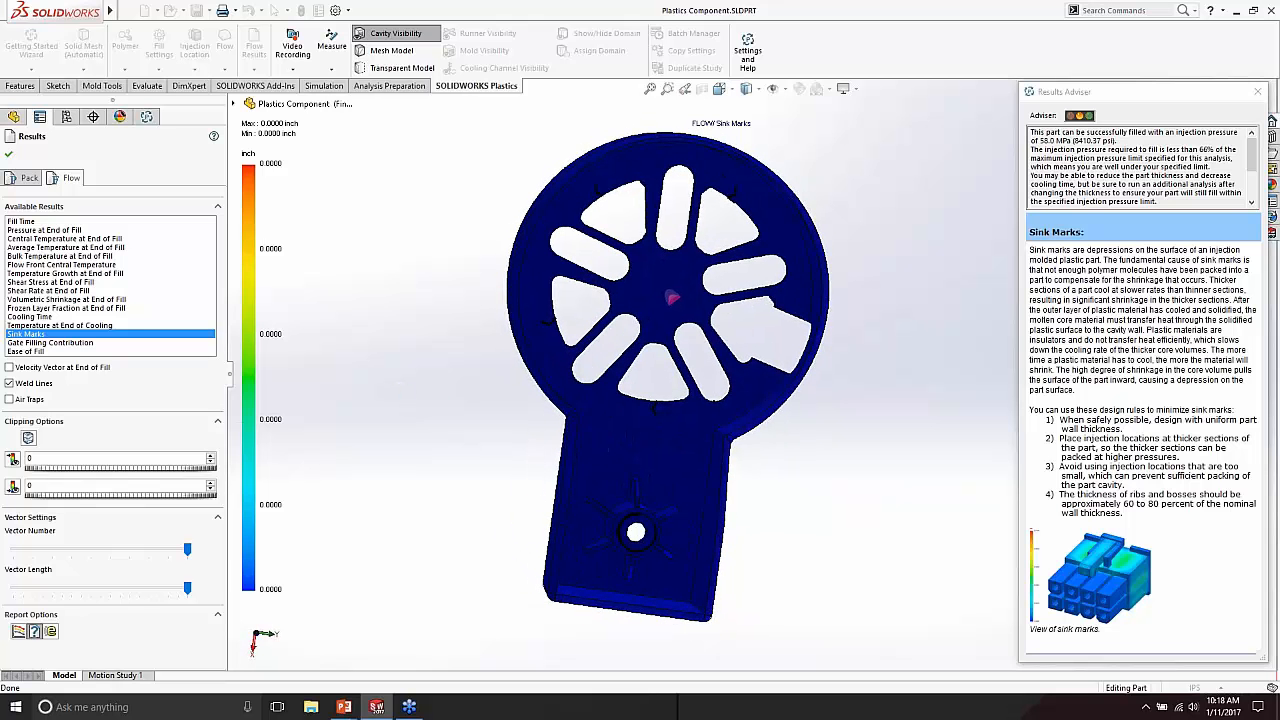
middle_drag(690, 370, 655, 356)
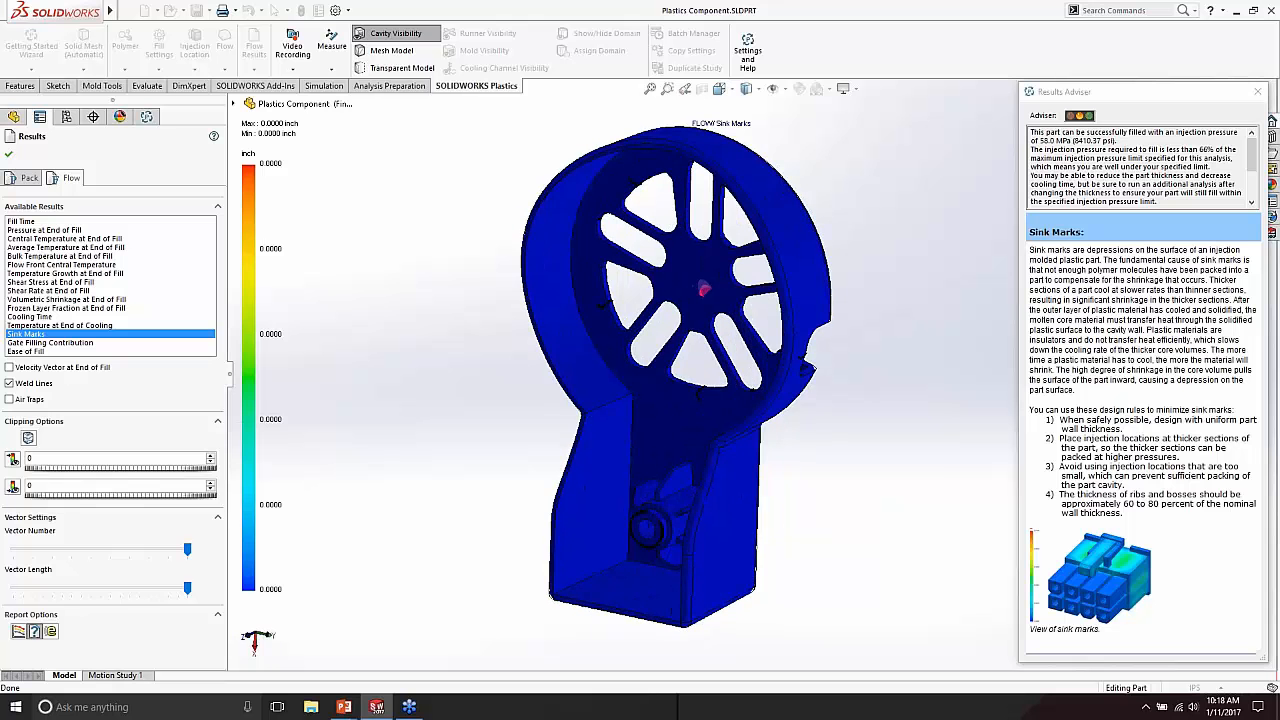
click(9, 399)
middle_drag(545, 495, 668, 474)
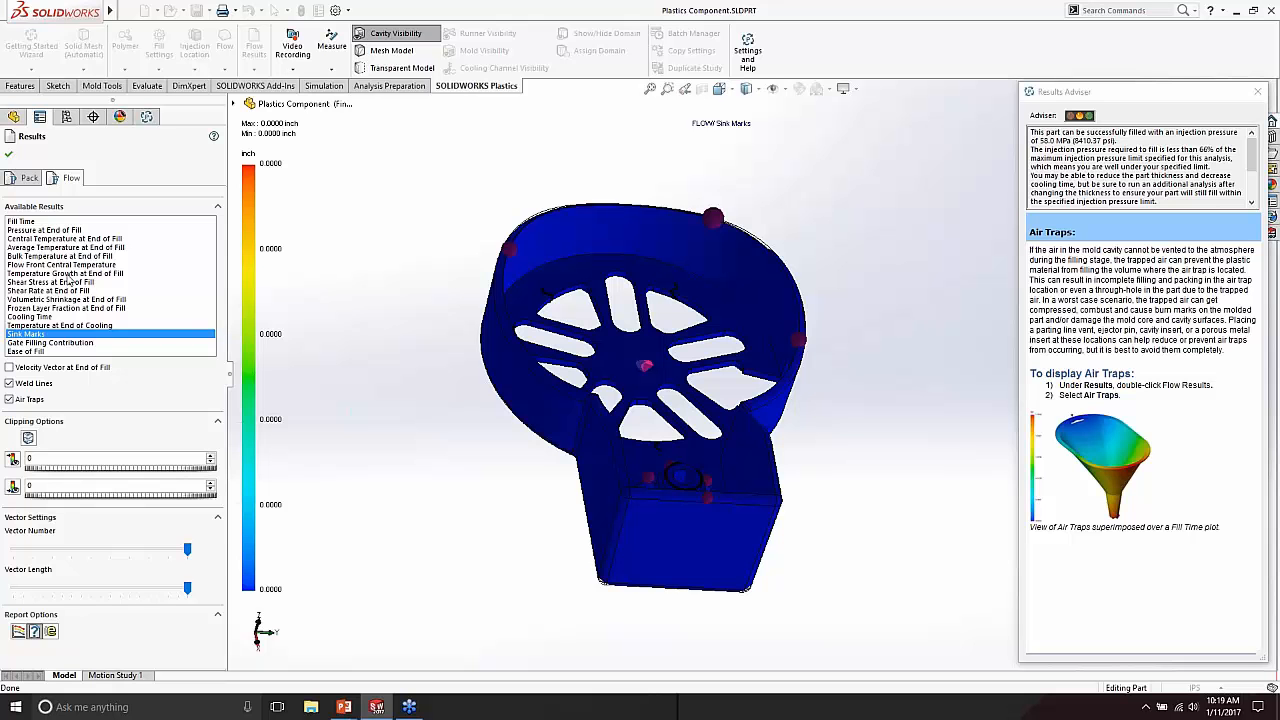
Step: Switch to the pack results and examine the Shear Stress at End of Packing plot around the part
click(27, 178)
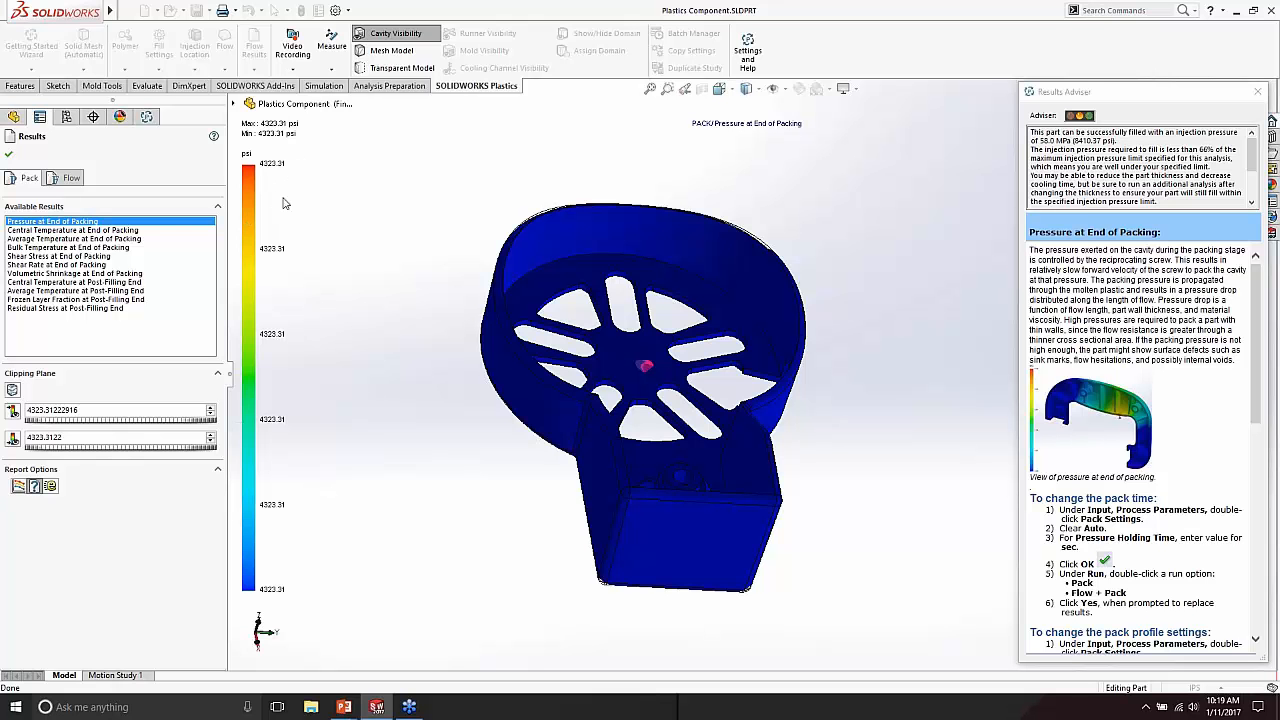
click(43, 257)
middle_drag(590, 500, 687, 340)
middle_drag(620, 502, 591, 470)
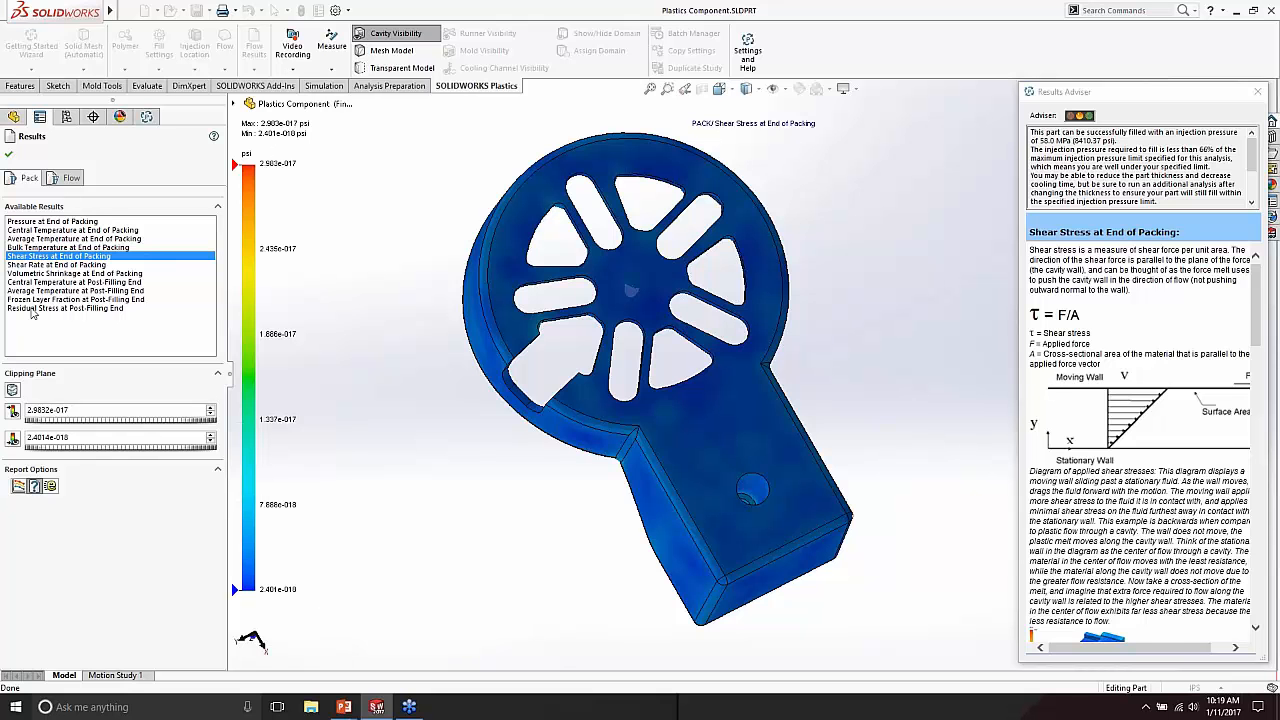
Step: Examine the Frozen Layer Fraction at Post-Filling End and Volumetric Shrinkage at End of Packing plots from several angles
click(40, 299)
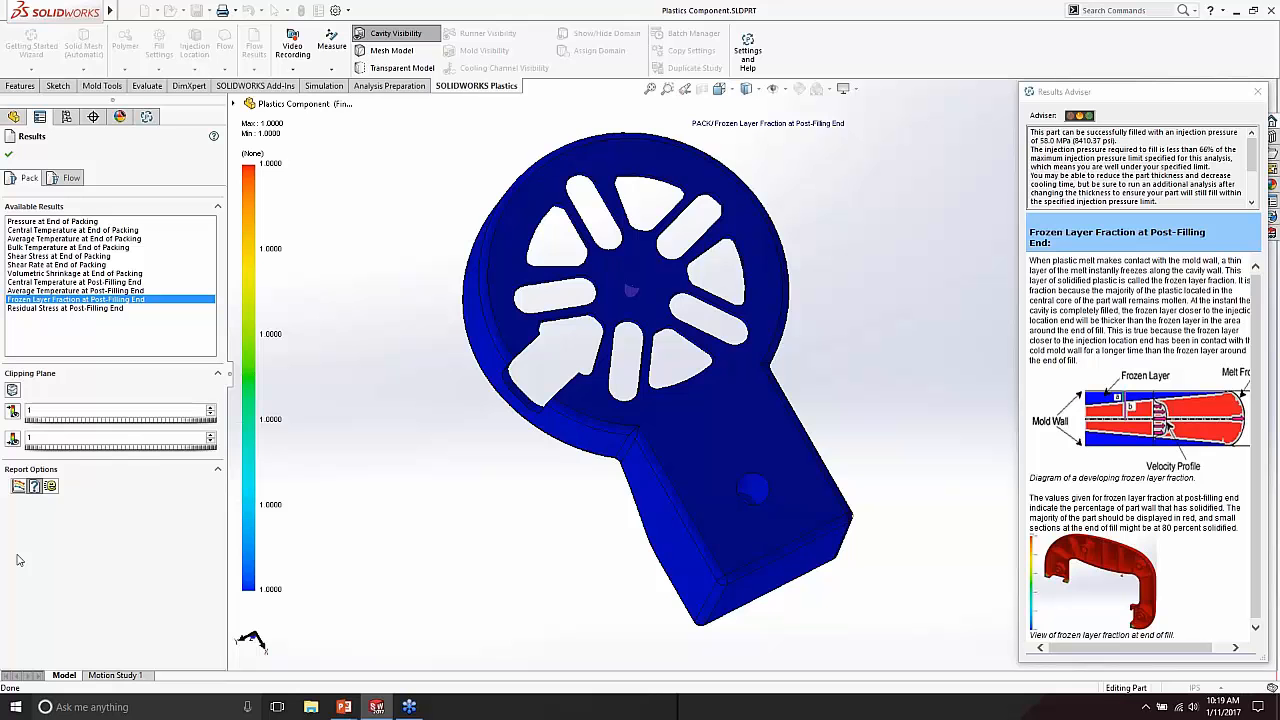
middle_drag(553, 585, 560, 470)
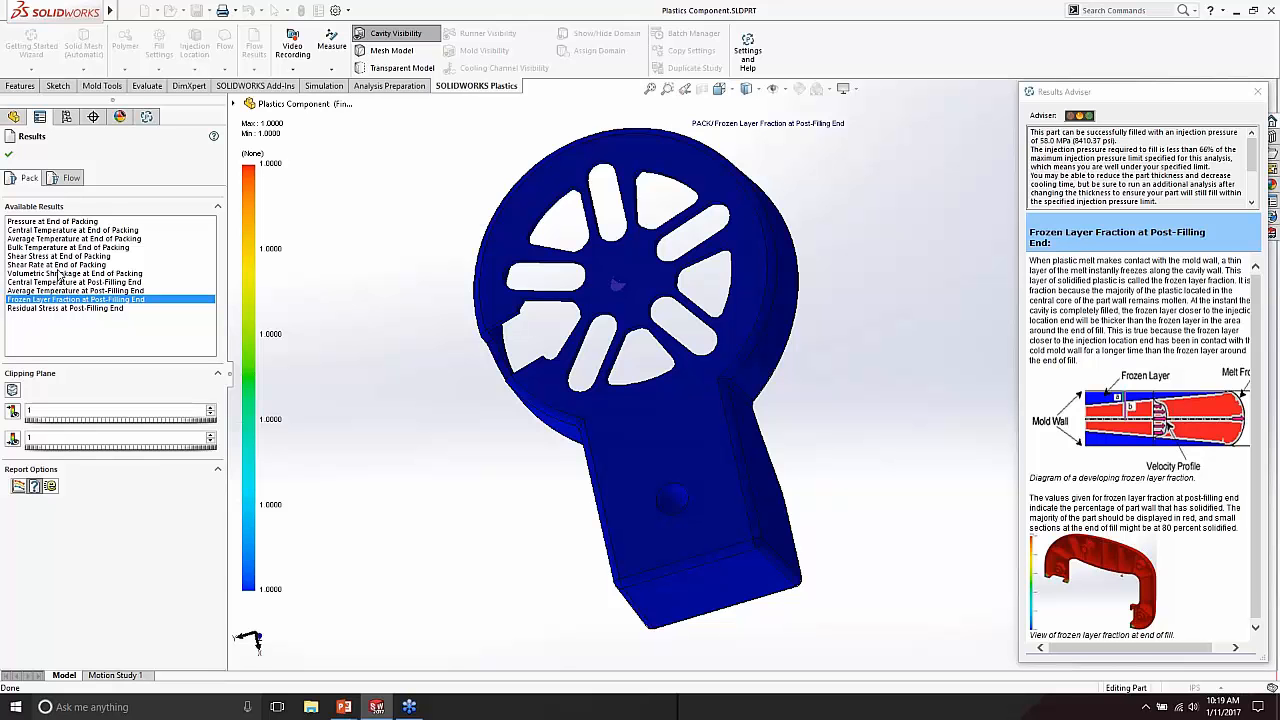
click(60, 273)
middle_drag(537, 410, 476, 421)
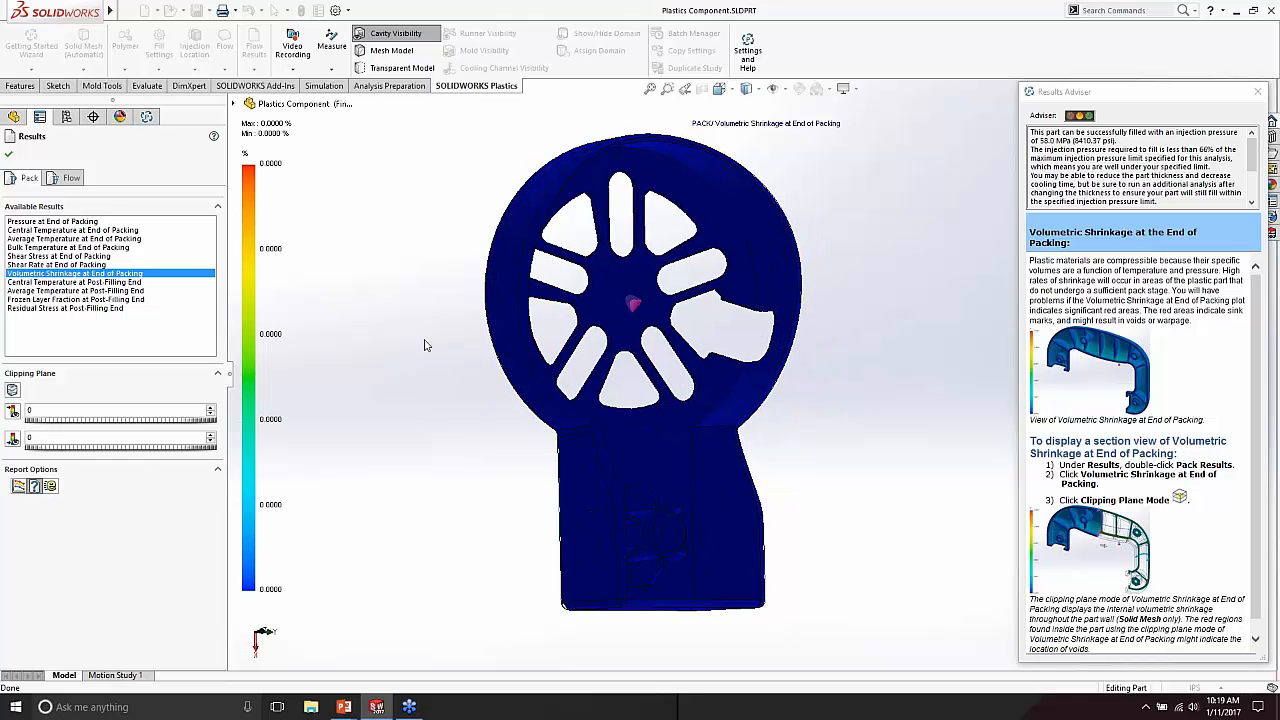
middle_drag(470, 460, 535, 438)
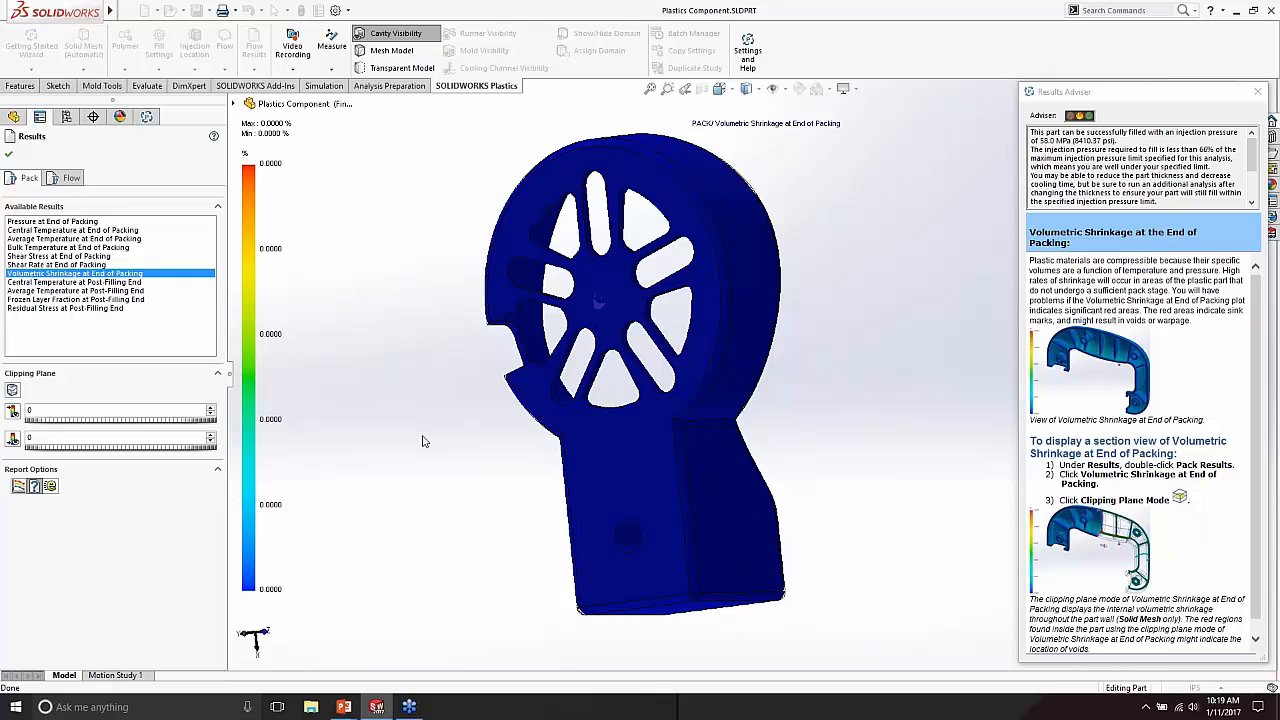
middle_drag(441, 435, 571, 287)
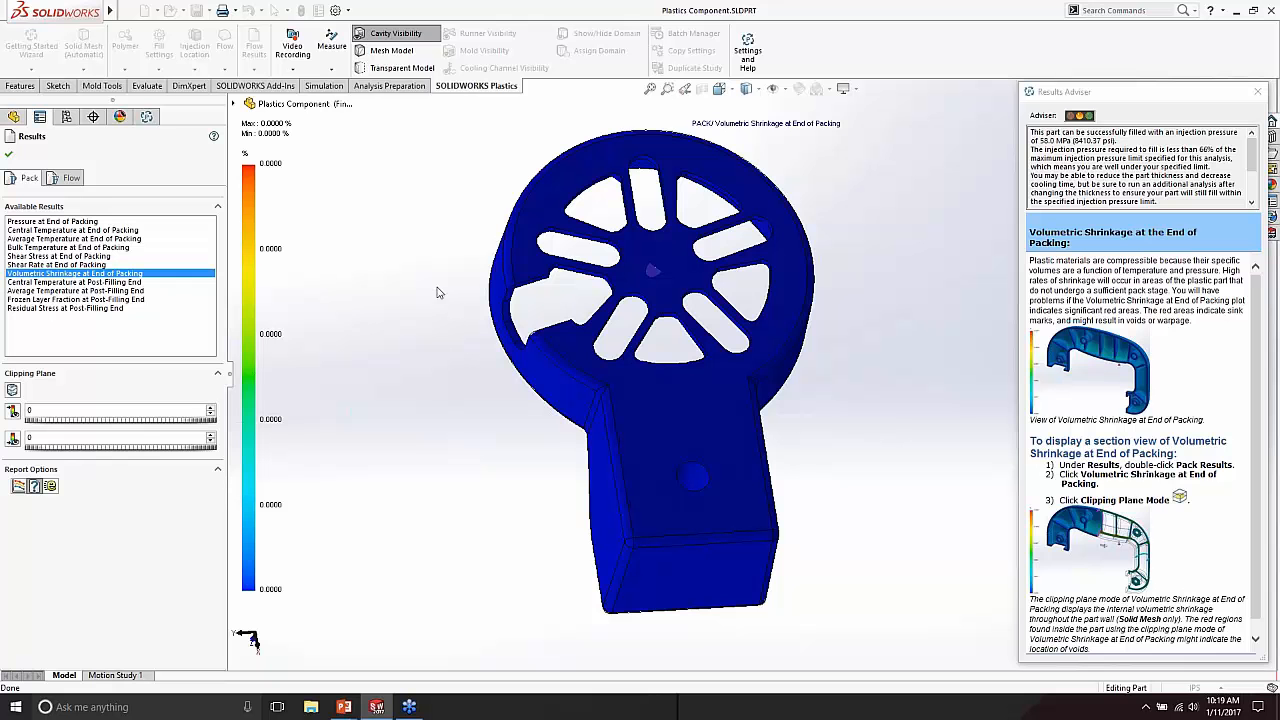
Step: Return to the flow results and view the Fill Time plot with weld lines and air traps from an angle
click(50, 182)
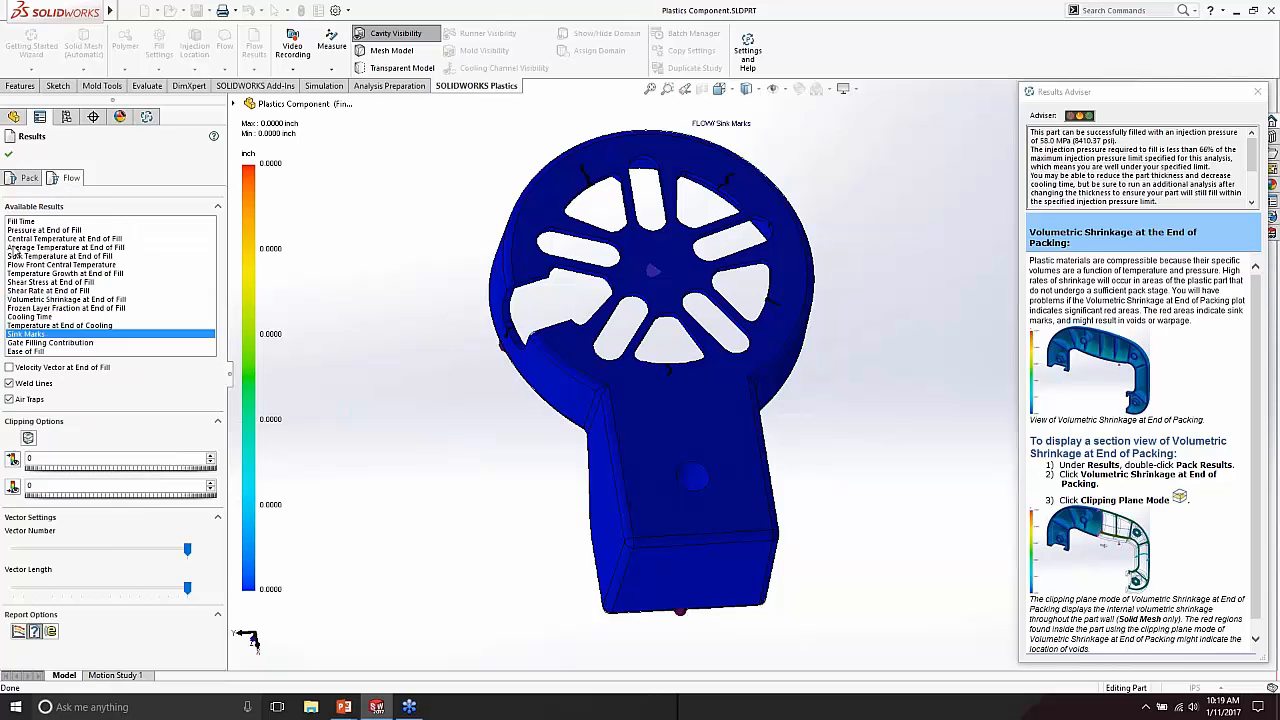
click(27, 223)
middle_drag(480, 451, 614, 368)
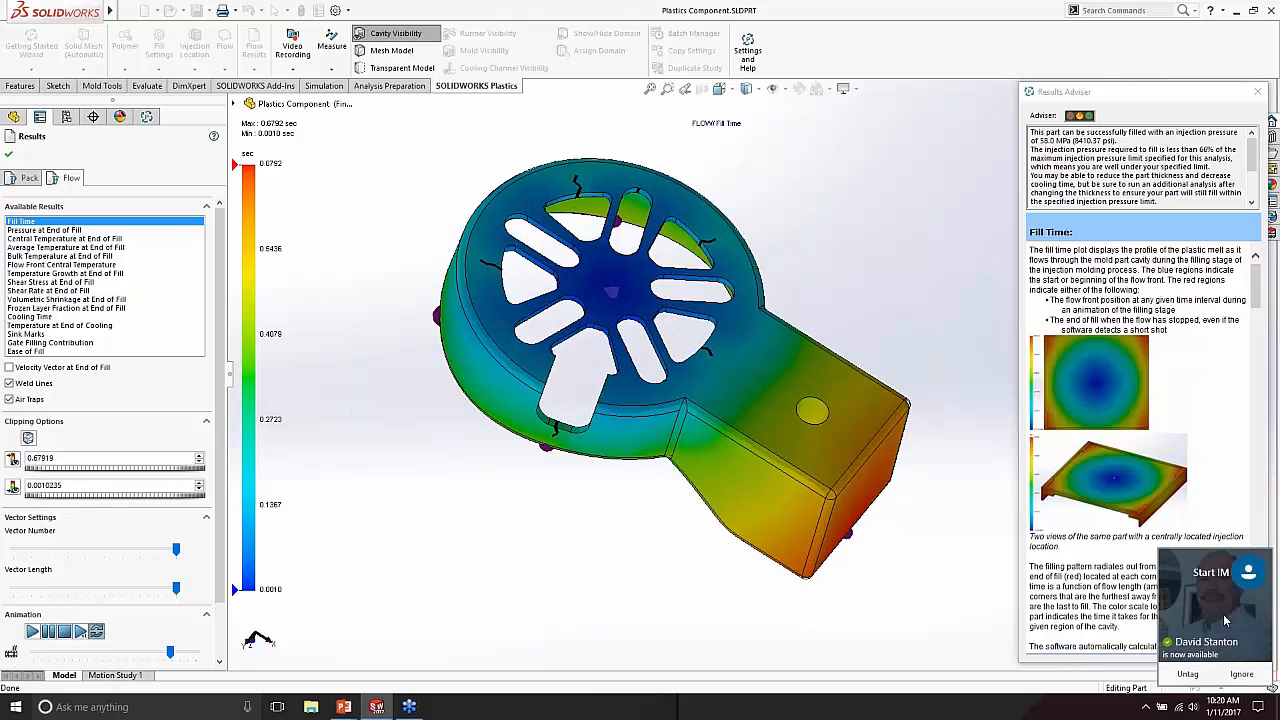
Step: Dismiss the instant-messaging availability alert through the chat program running in the background
click(1146, 707)
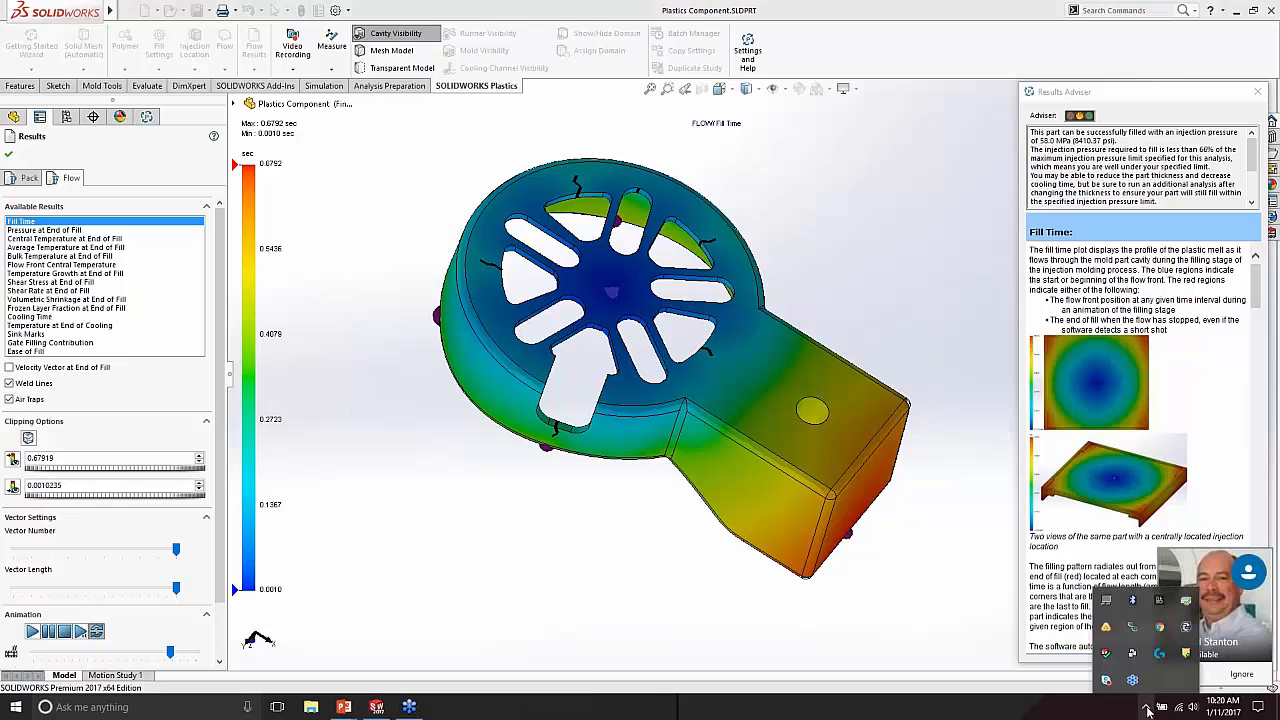
right_click(1130, 680)
click(1090, 670)
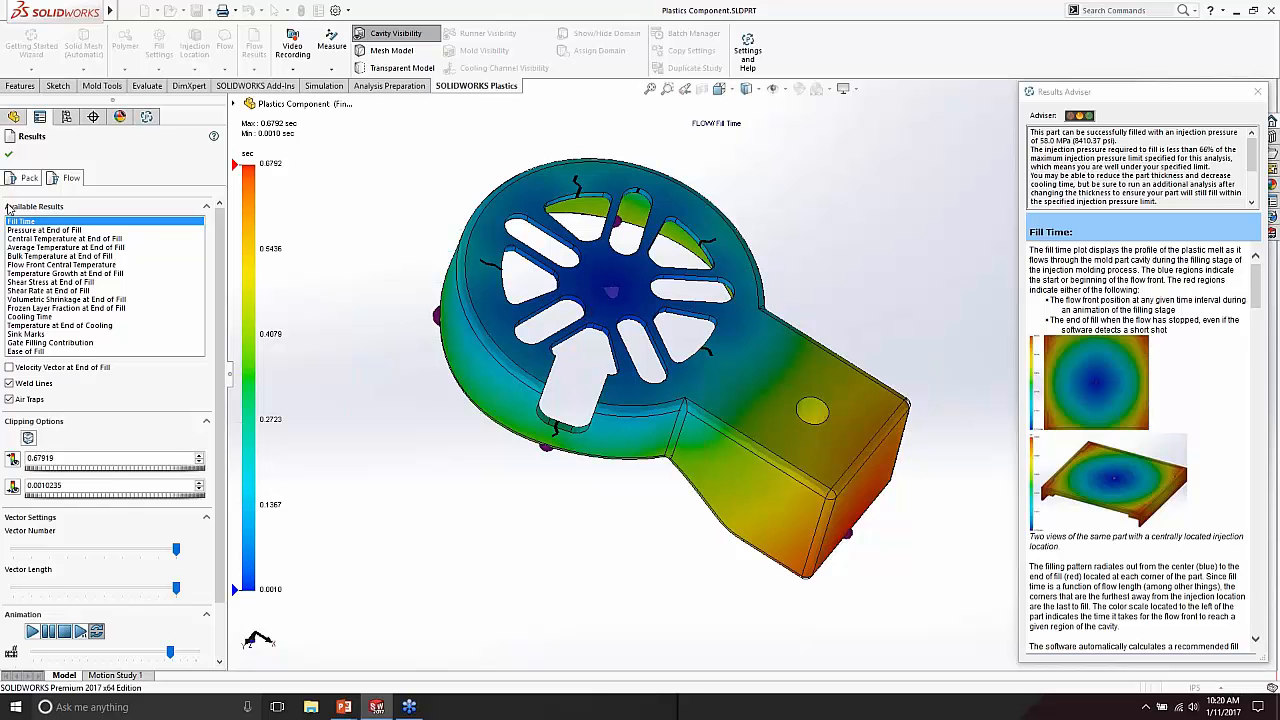
Step: Play the Fill Time animation for the Final Gate location - hole configuration, and close the results
click(31, 633)
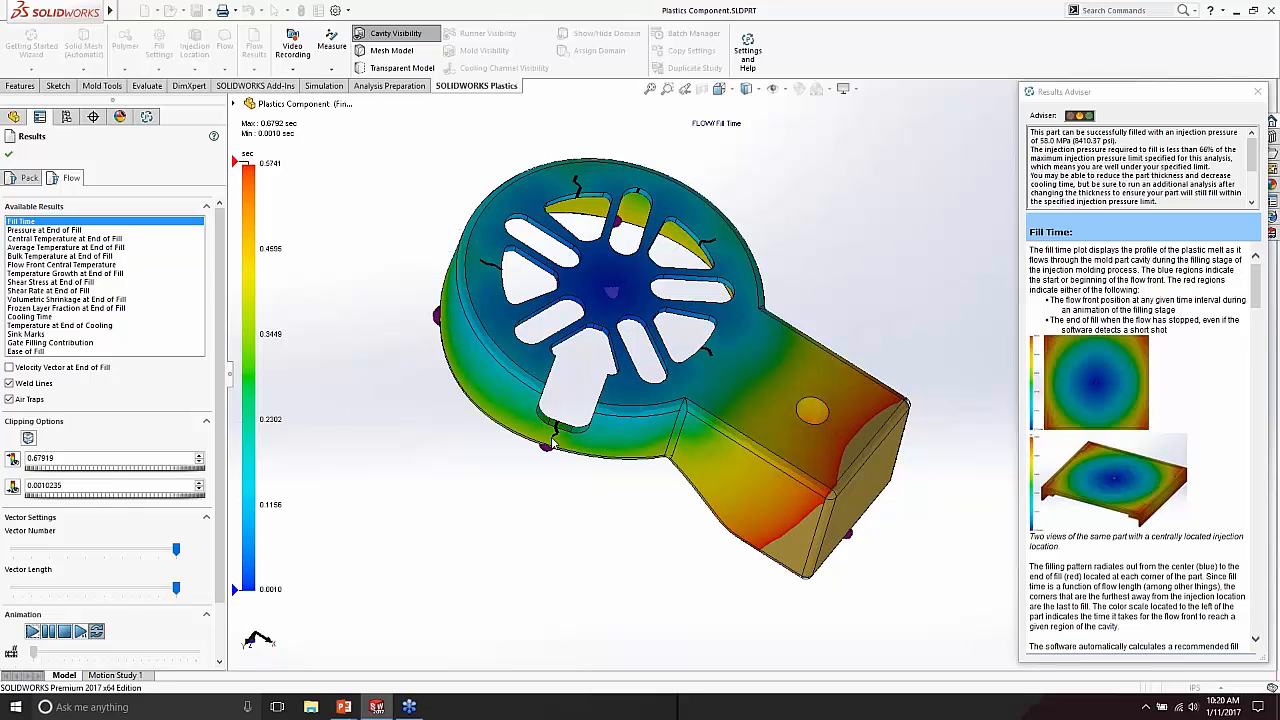
middle_drag(711, 583, 689, 527)
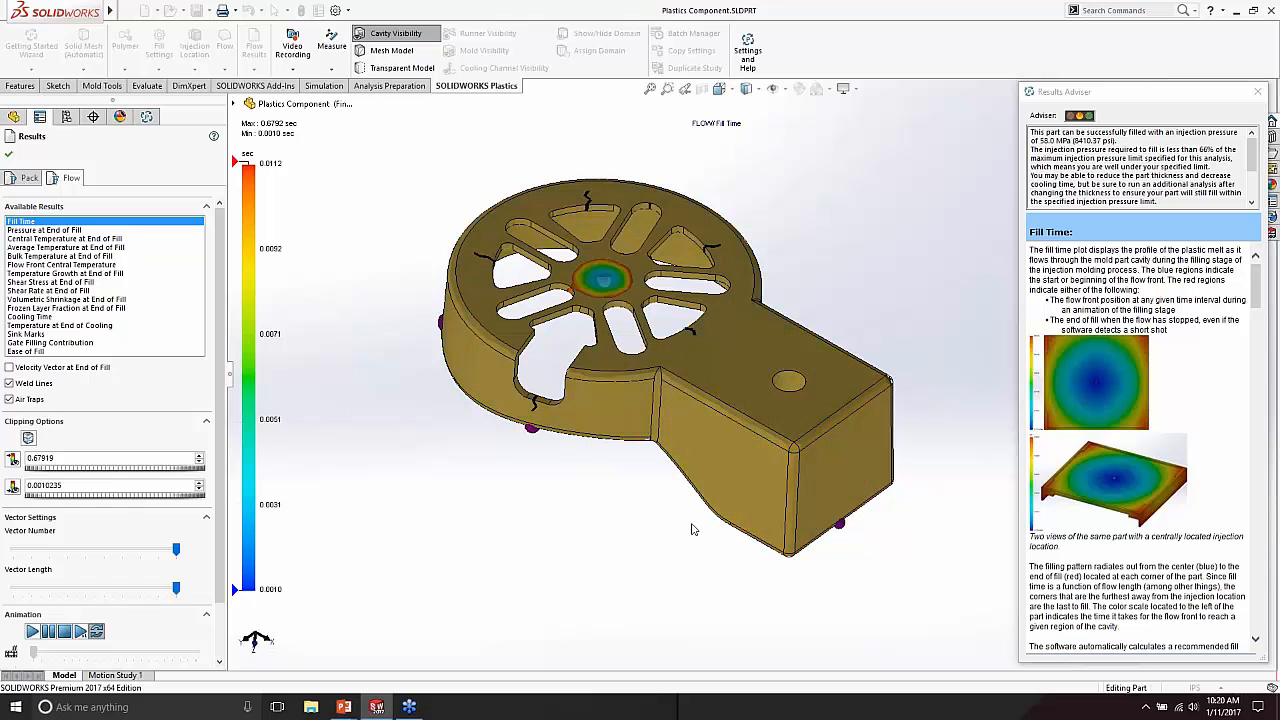
click(9, 154)
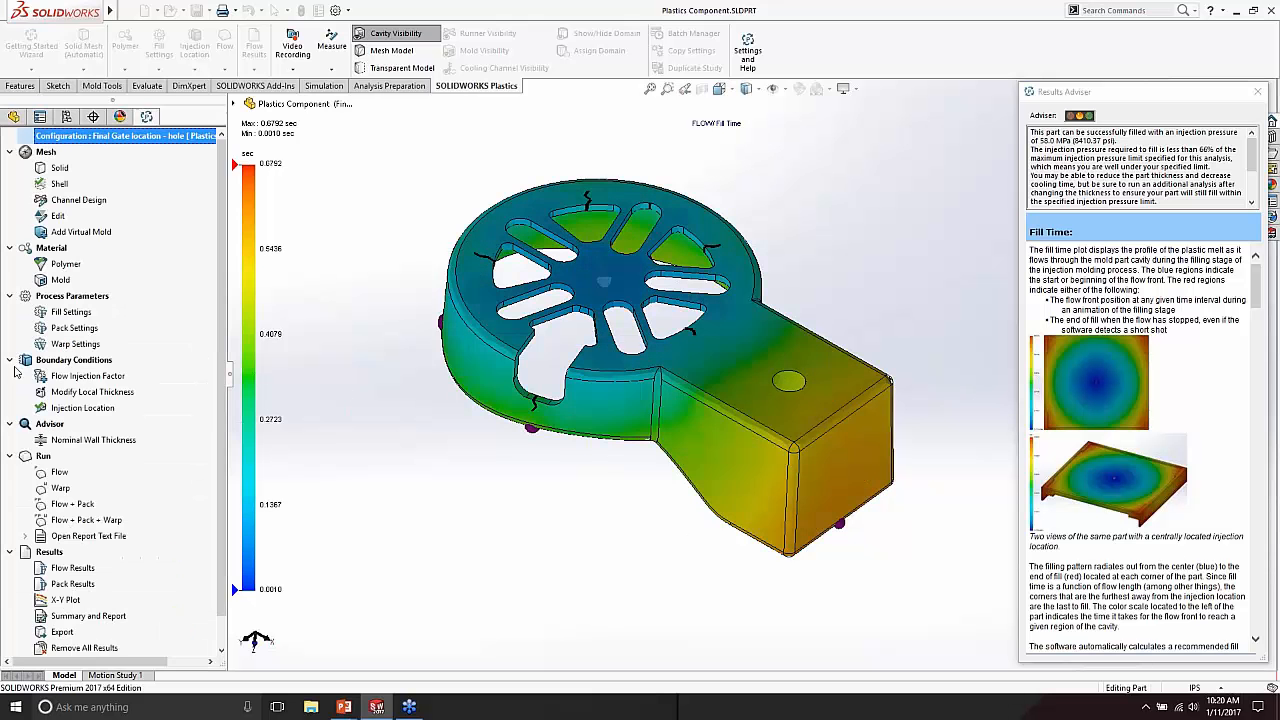
Step: Activate the Default configuration and reload its Plastics project
click(66, 116)
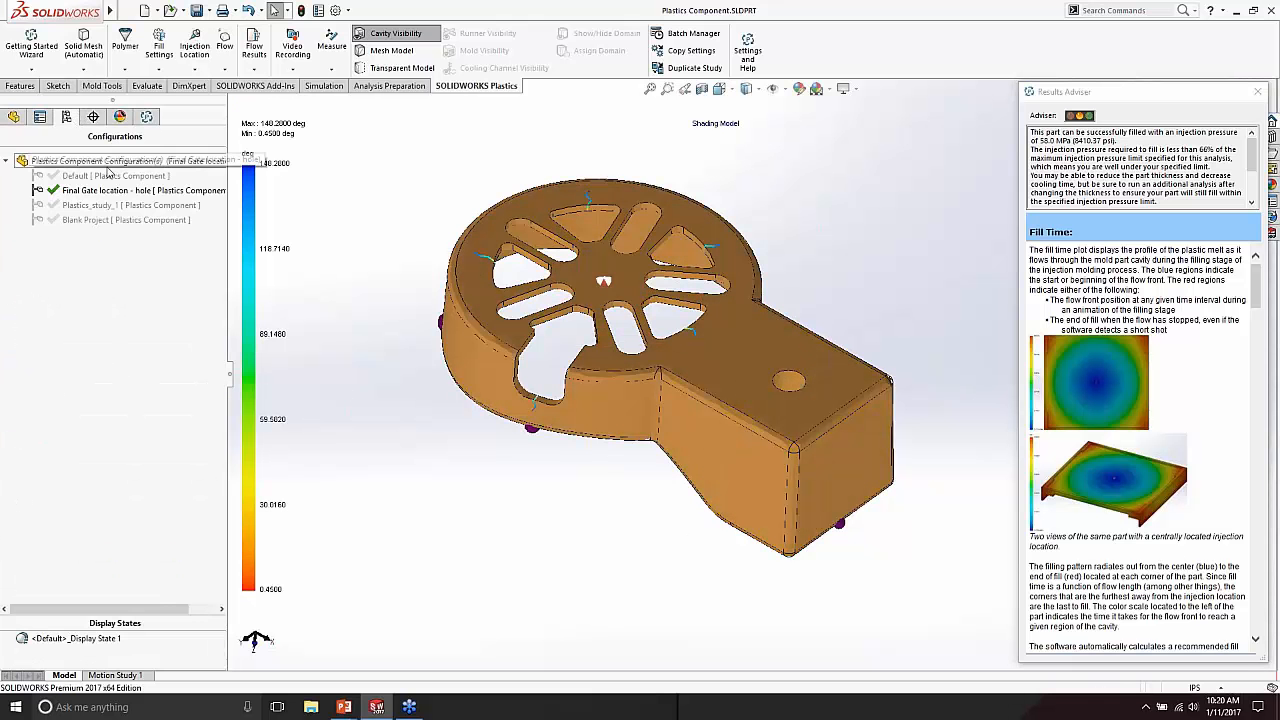
double_click(108, 175)
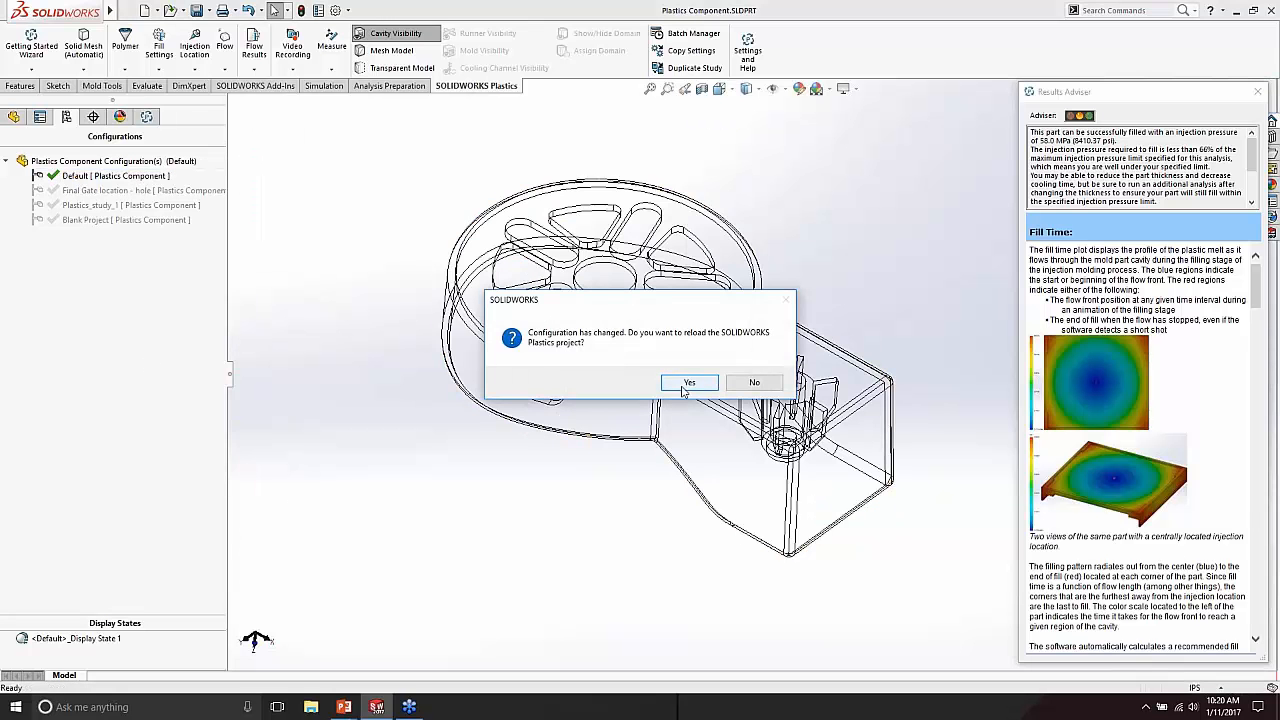
click(668, 388)
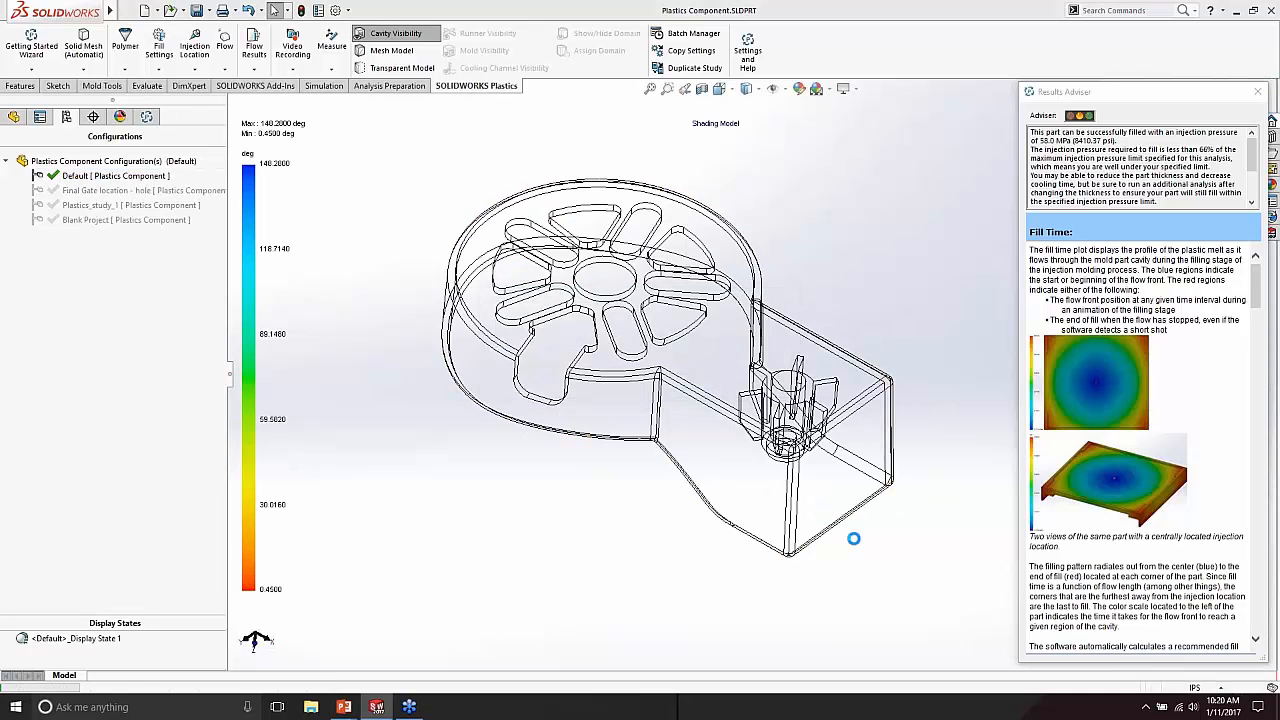
Step: Open the flow results of the Default configuration and play its Fill Time animation
click(147, 117)
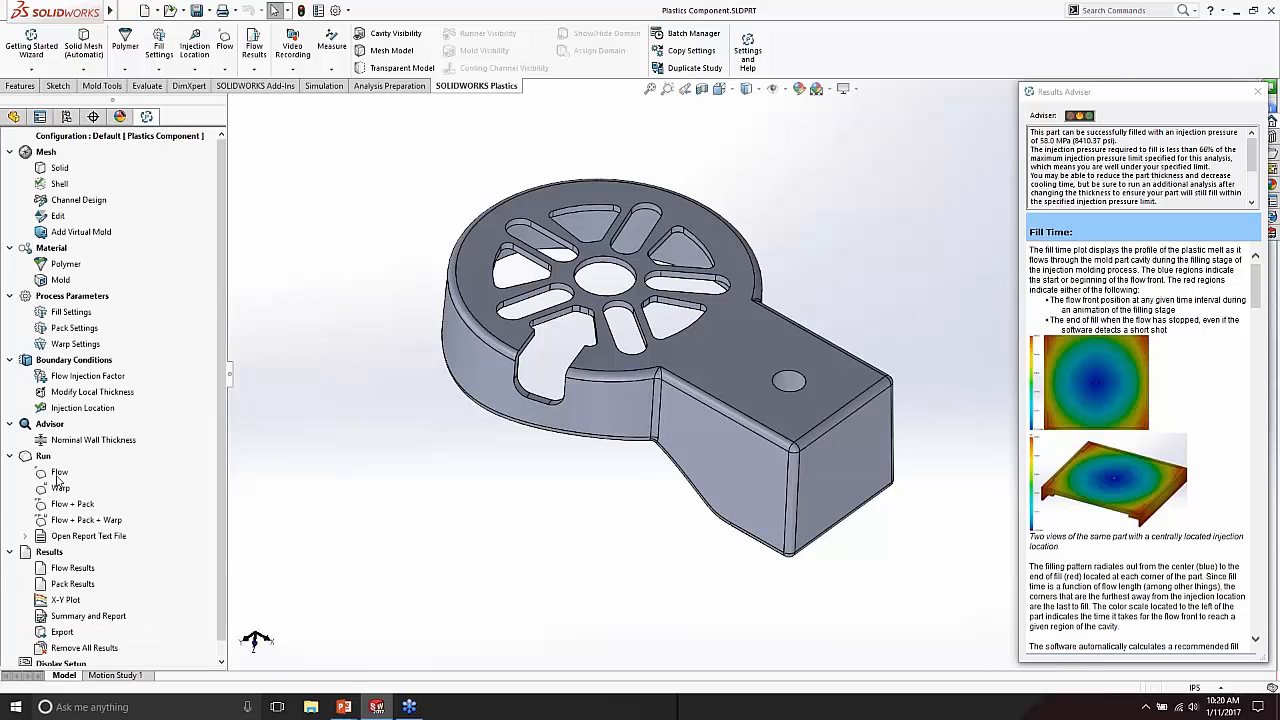
double_click(66, 574)
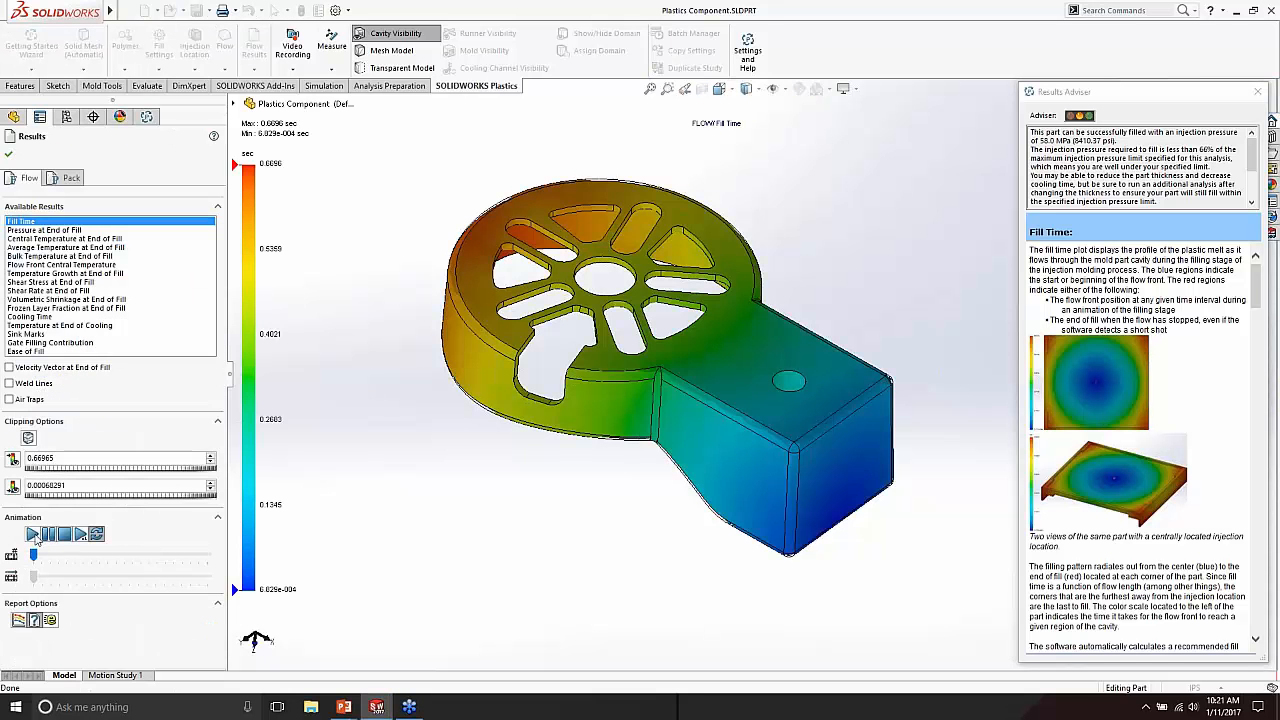
click(32, 535)
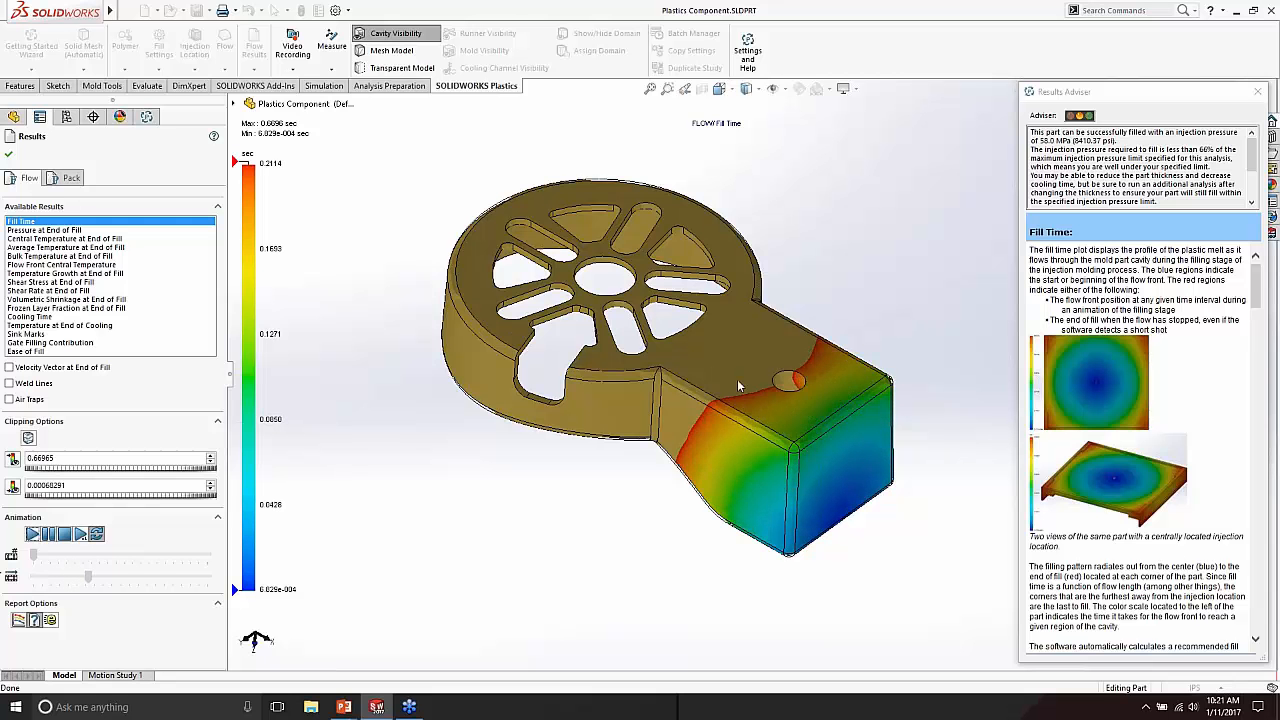
Step: Overlay the weld lines on the Fill Time plot, replay the fill animation, and inspect both faces of the part
middle_drag(740, 383, 785, 492)
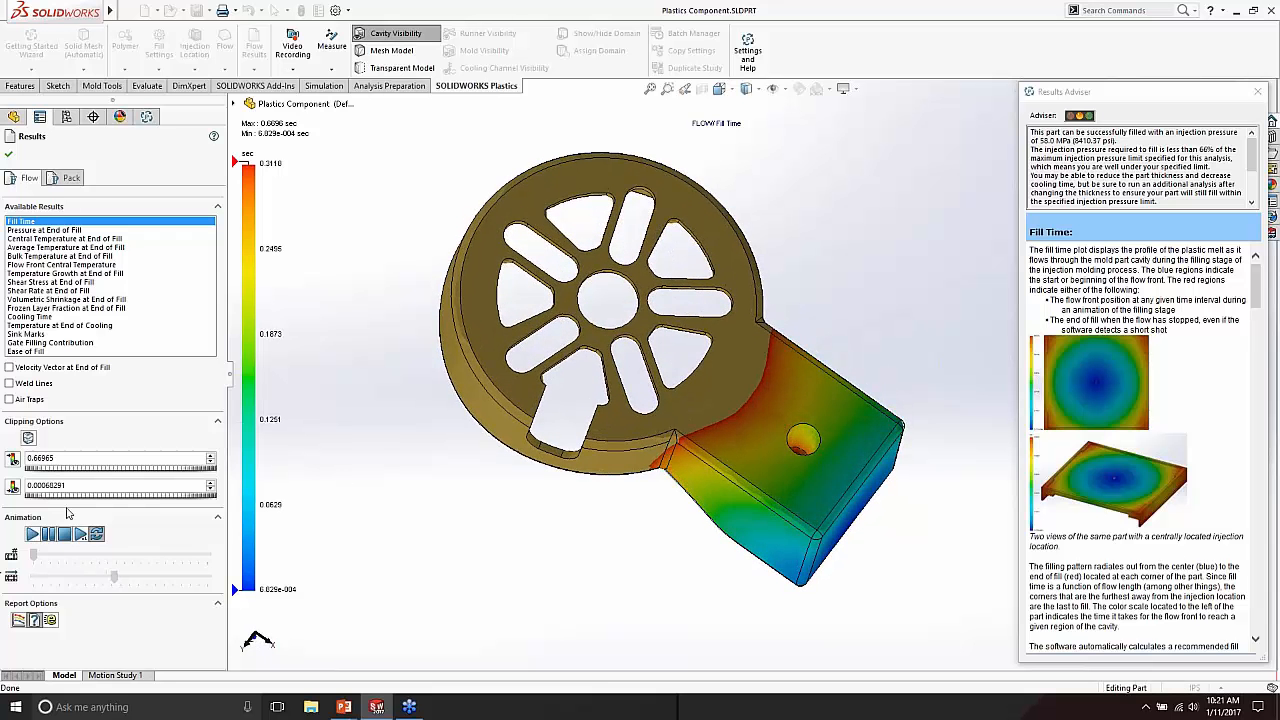
click(9, 384)
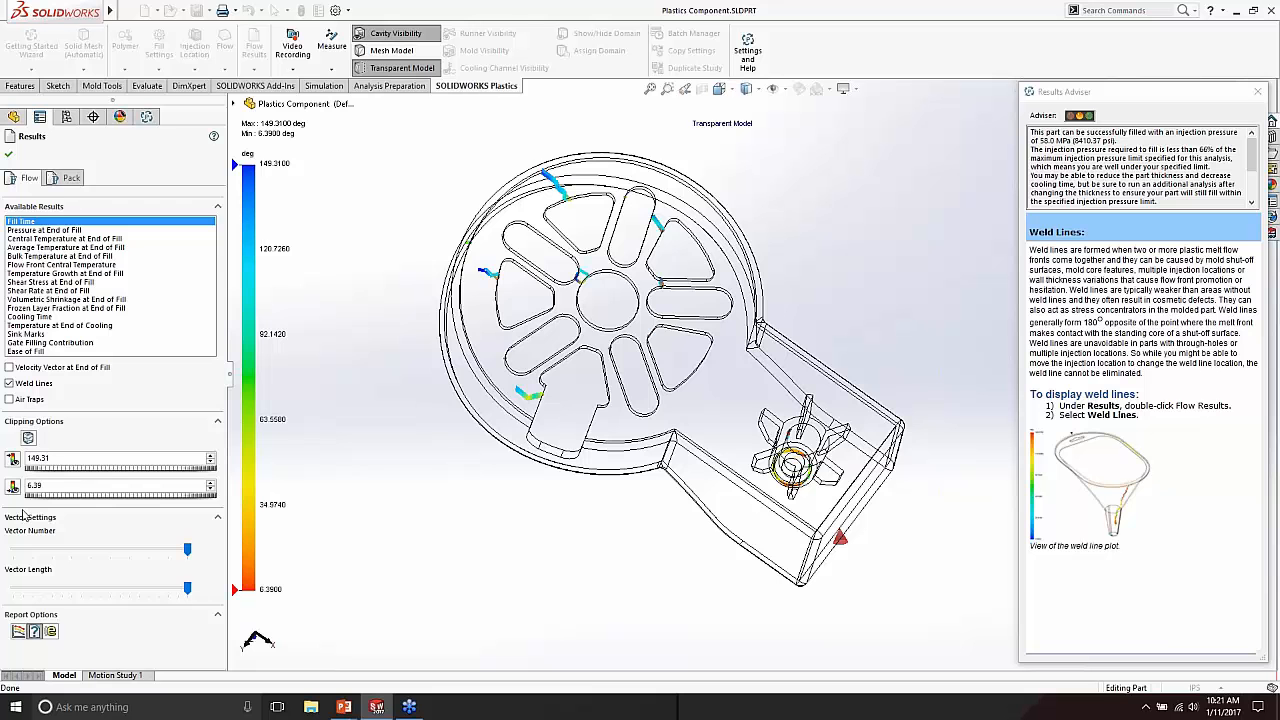
click(34, 223)
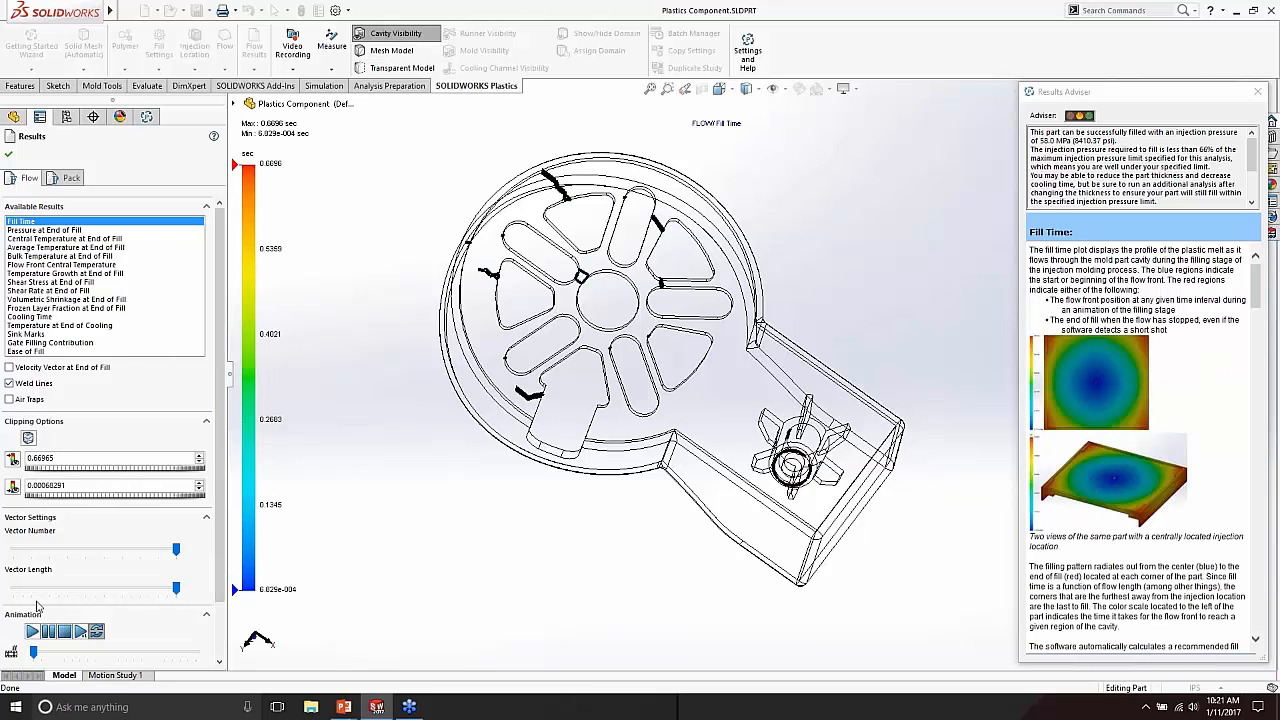
click(32, 631)
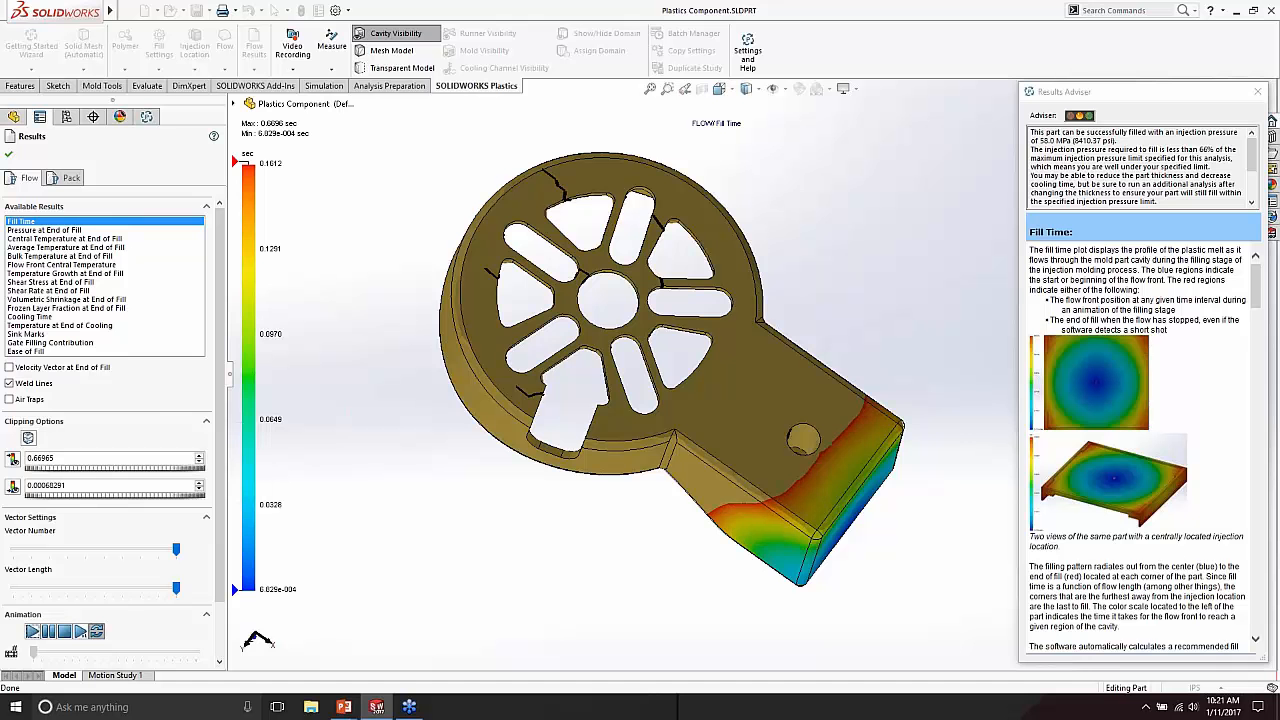
middle_drag(512, 472, 670, 300)
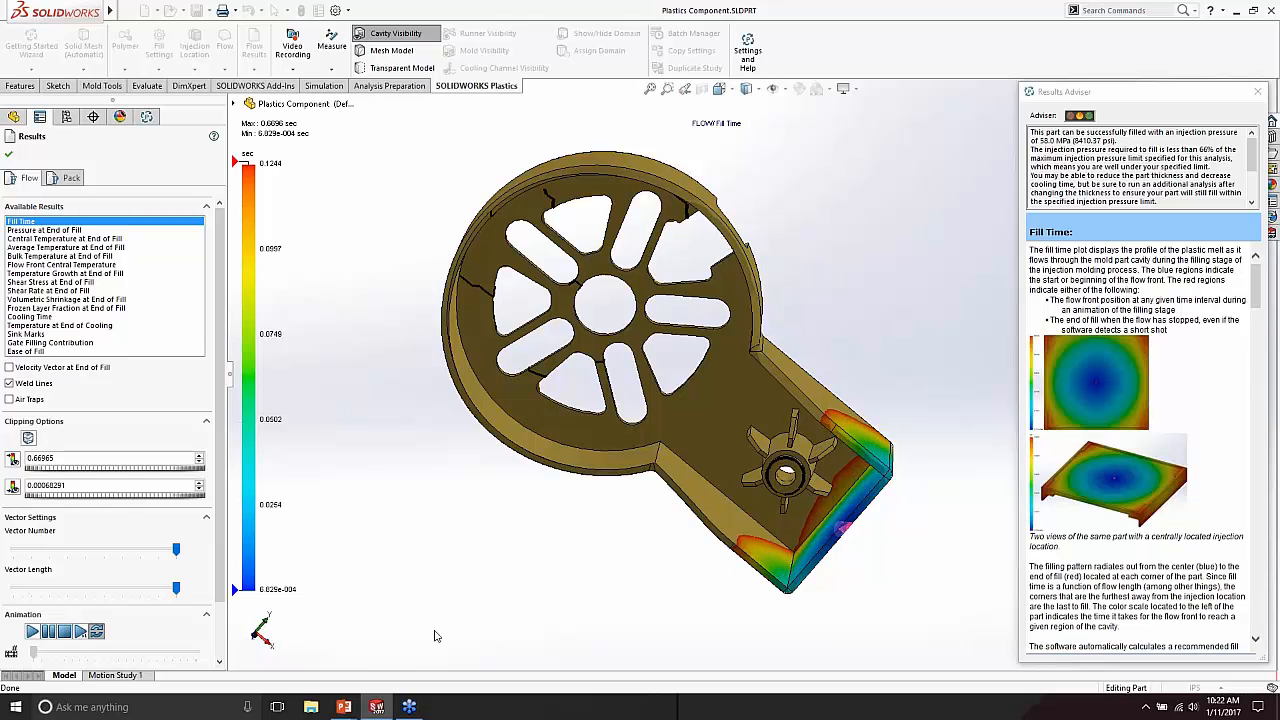
Step: Switch to the PowerPoint slide show and advance to the Cost of Change versus Impact of Change slide
mouse_move(347, 692)
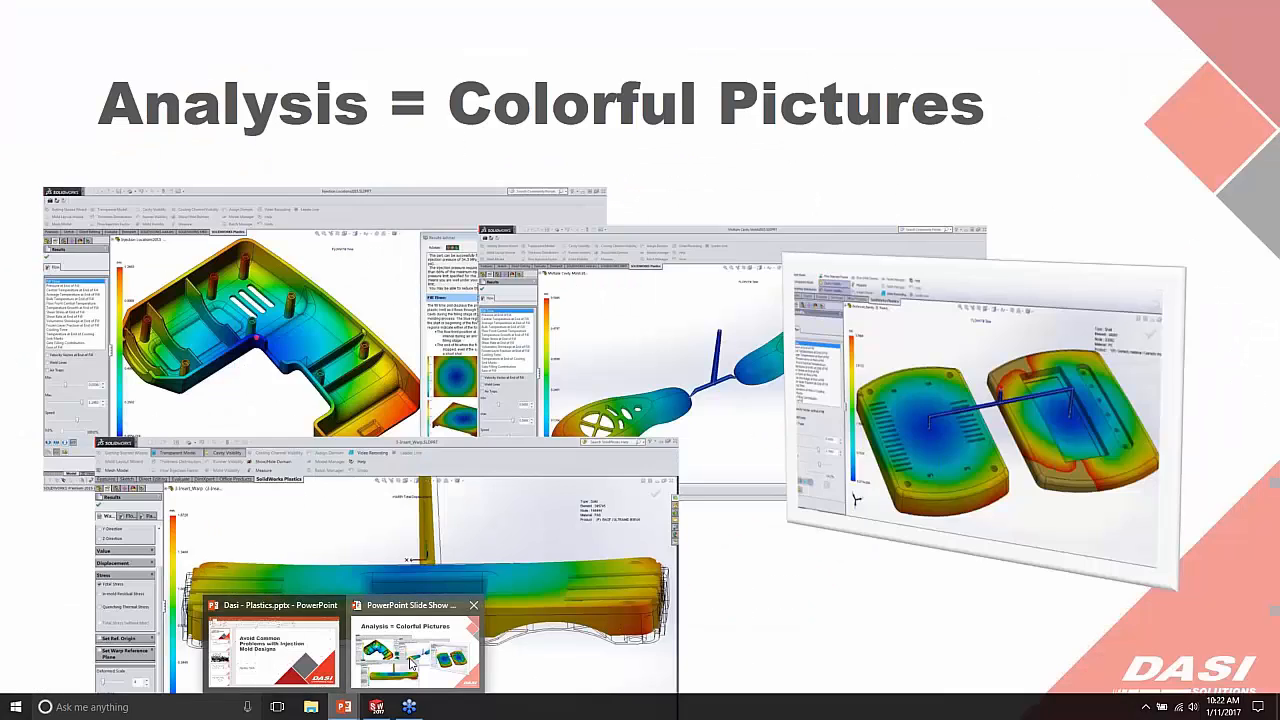
click(413, 662)
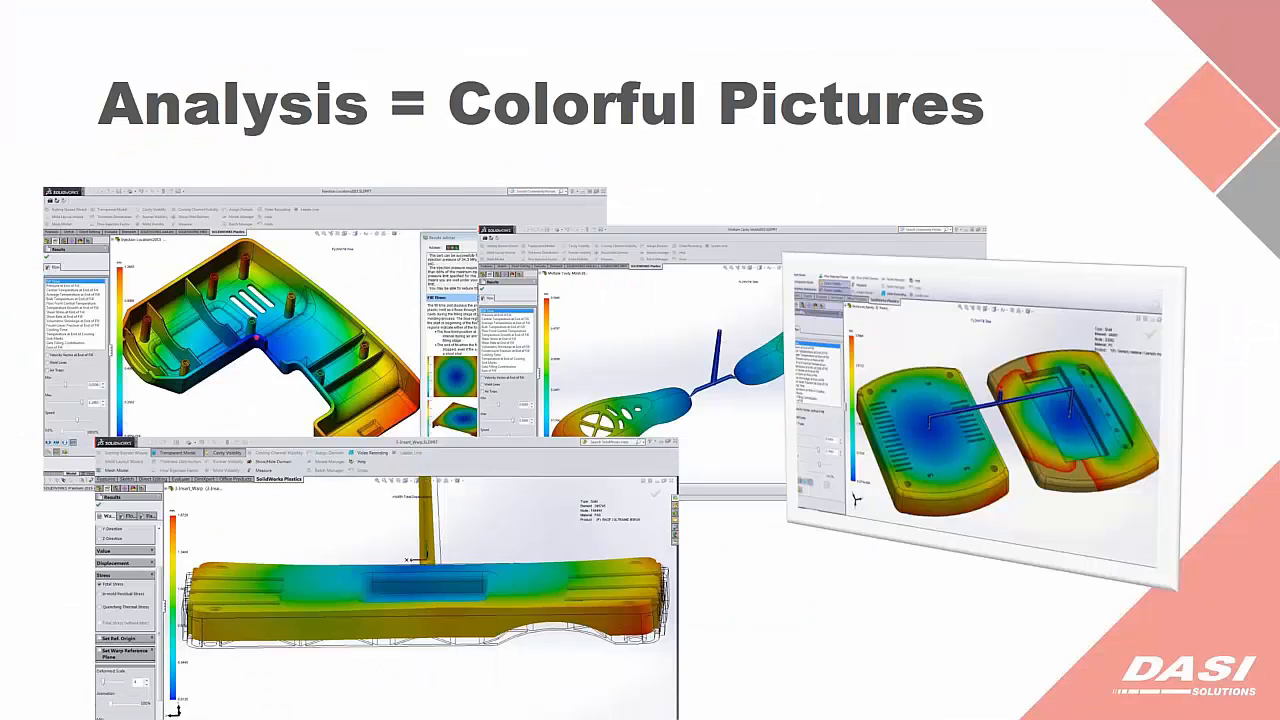
key(Right)
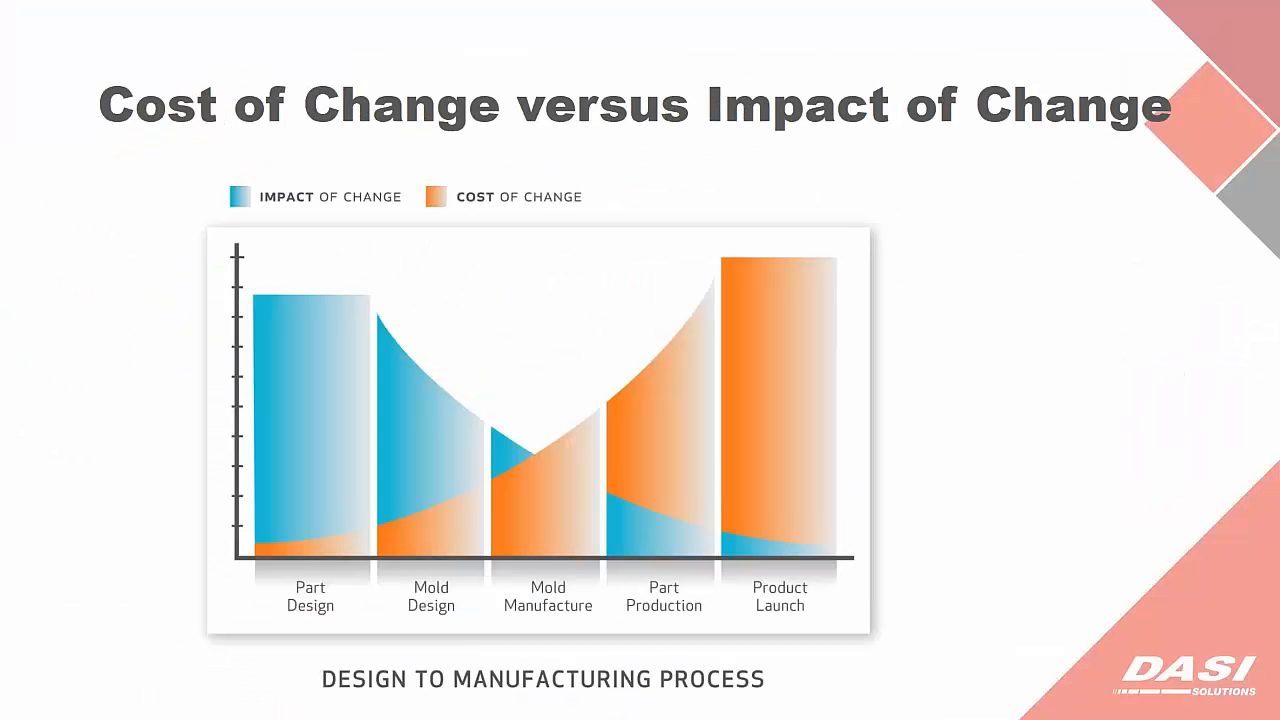
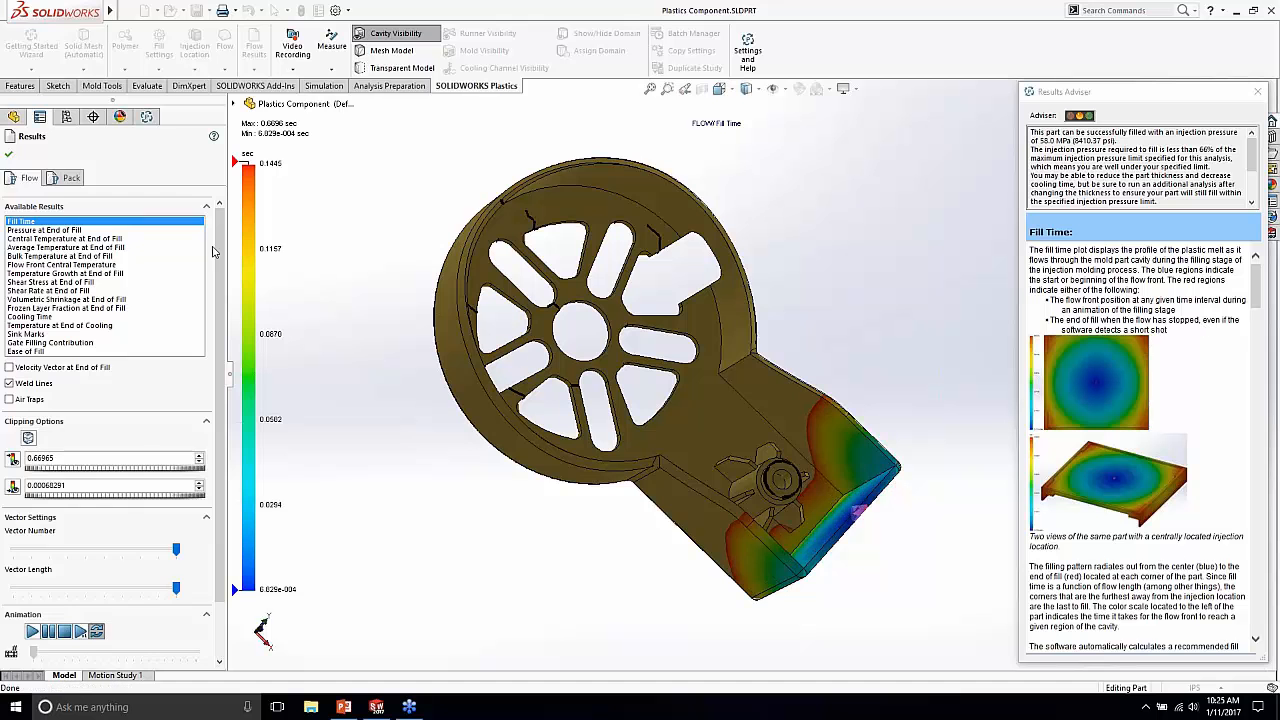
Step: Close the flow results and open the polymer database for the part cavity
click(8, 153)
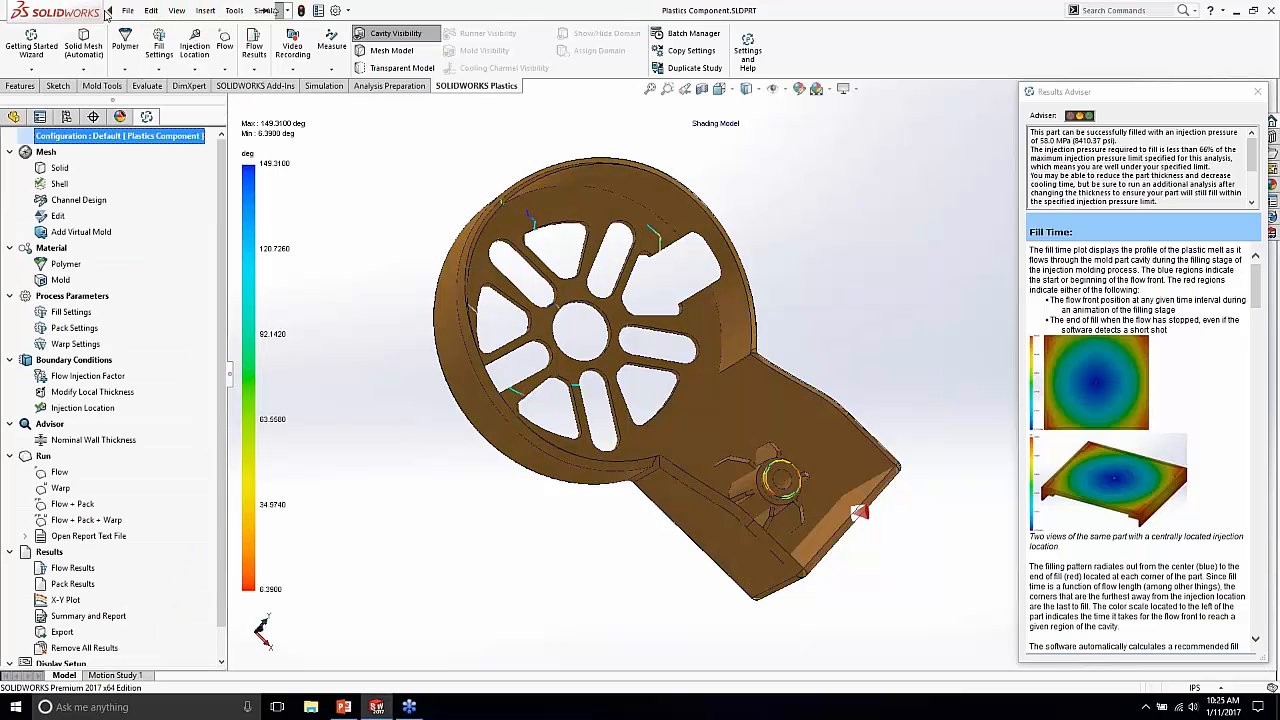
click(128, 10)
click(389, 237)
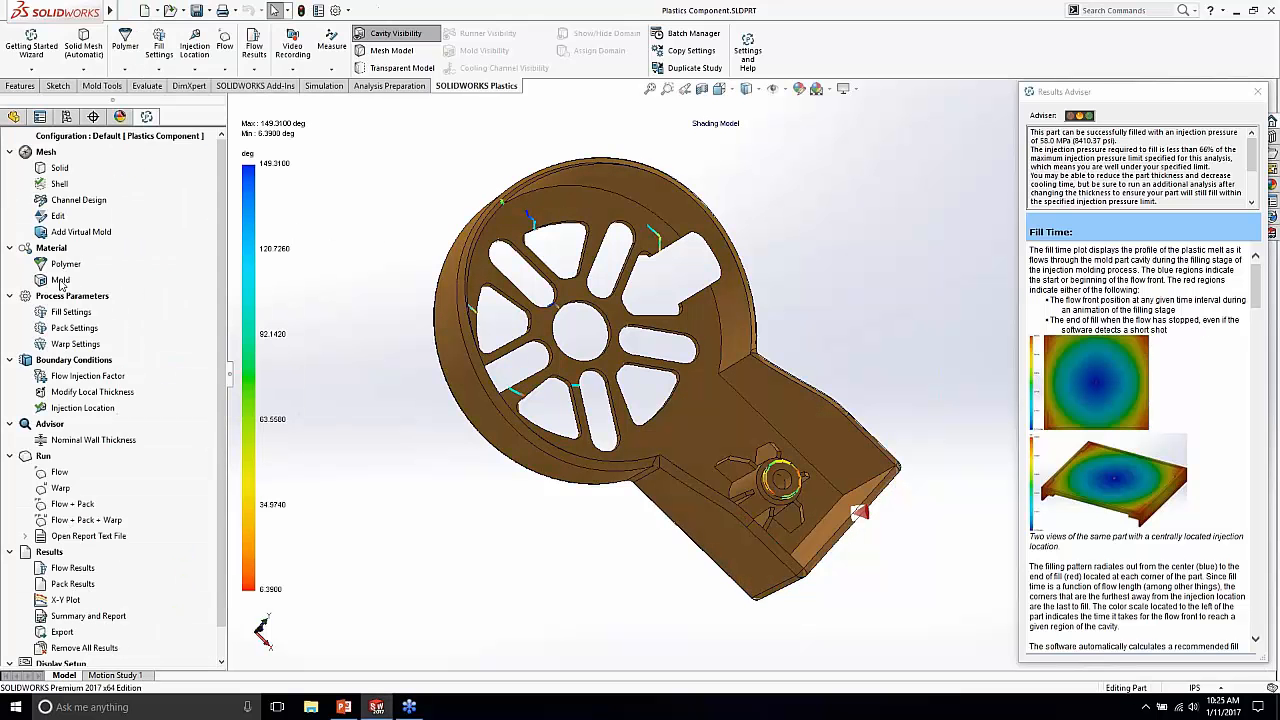
right_click(66, 264)
click(116, 277)
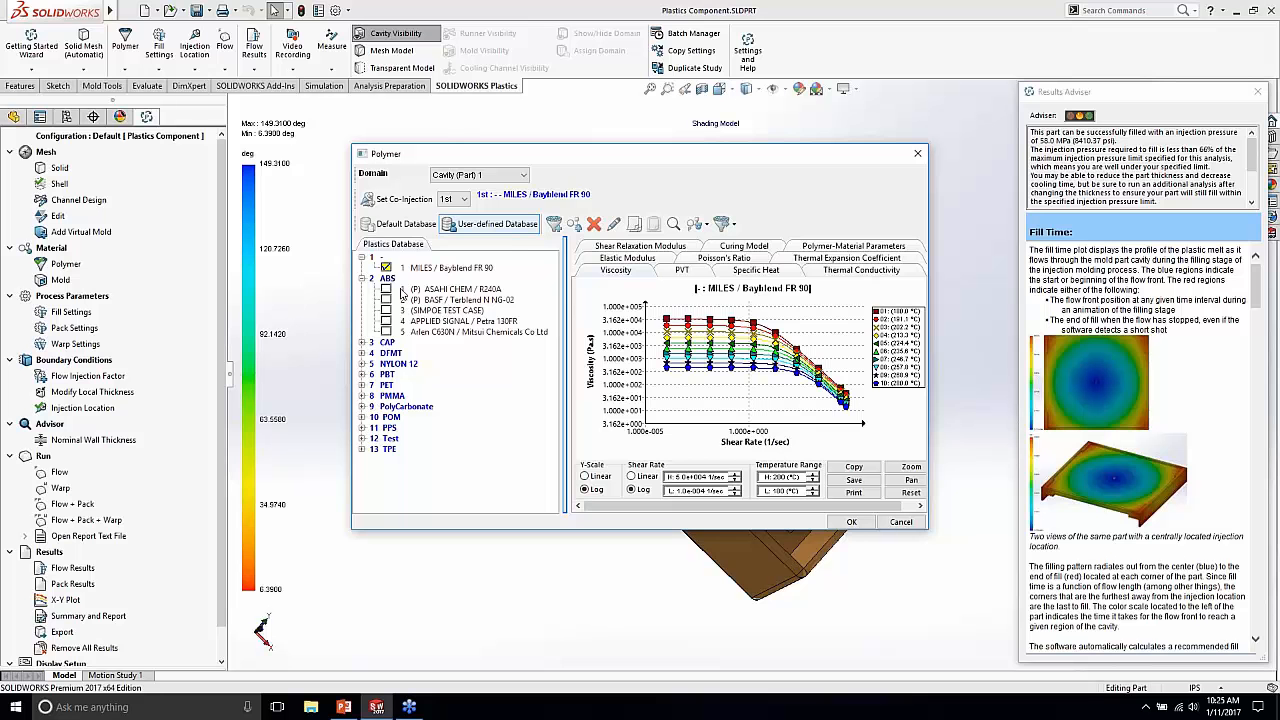
Step: Switch to the default polymer database and browse its list of material families
click(405, 225)
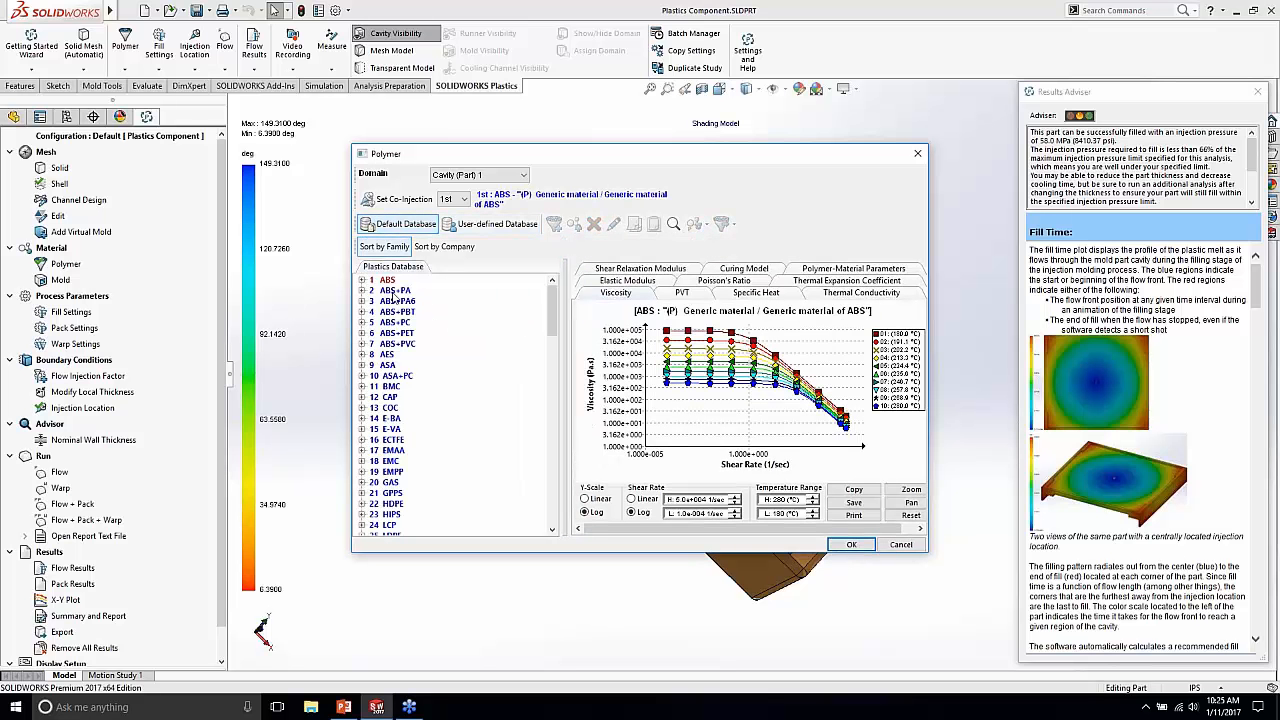
scroll(425, 425, down, 12)
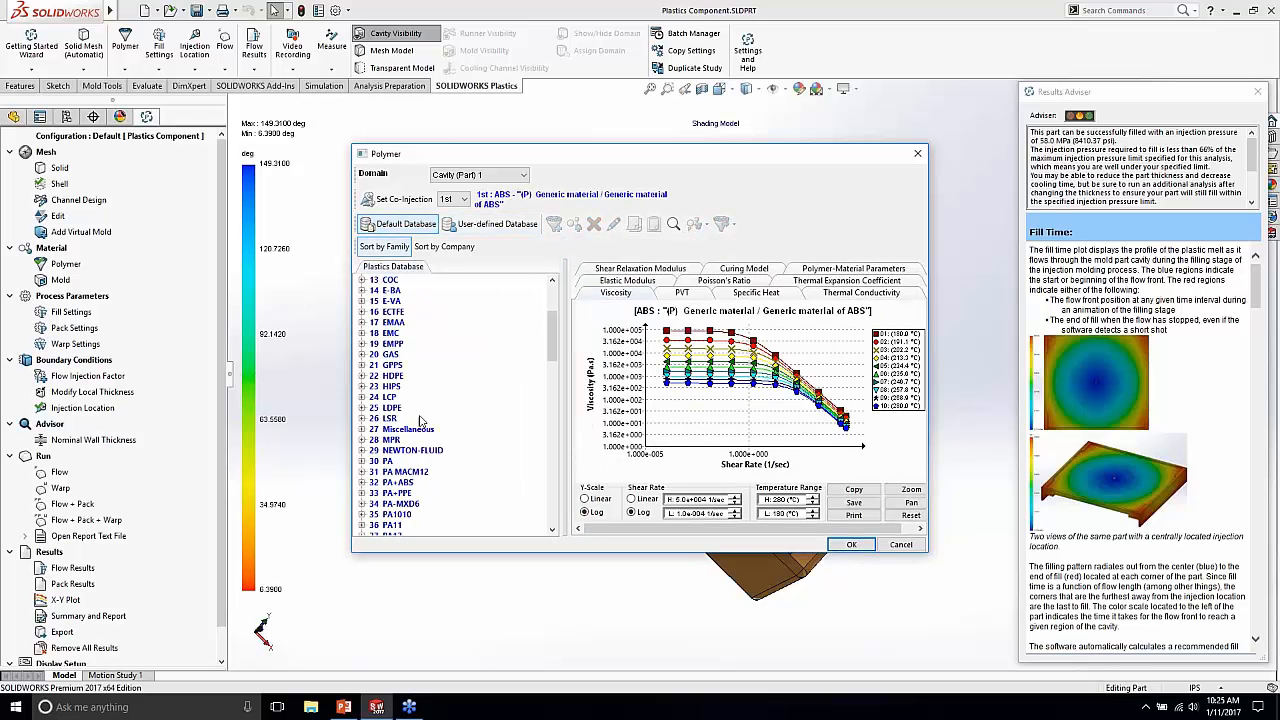
scroll(428, 437, down, 5)
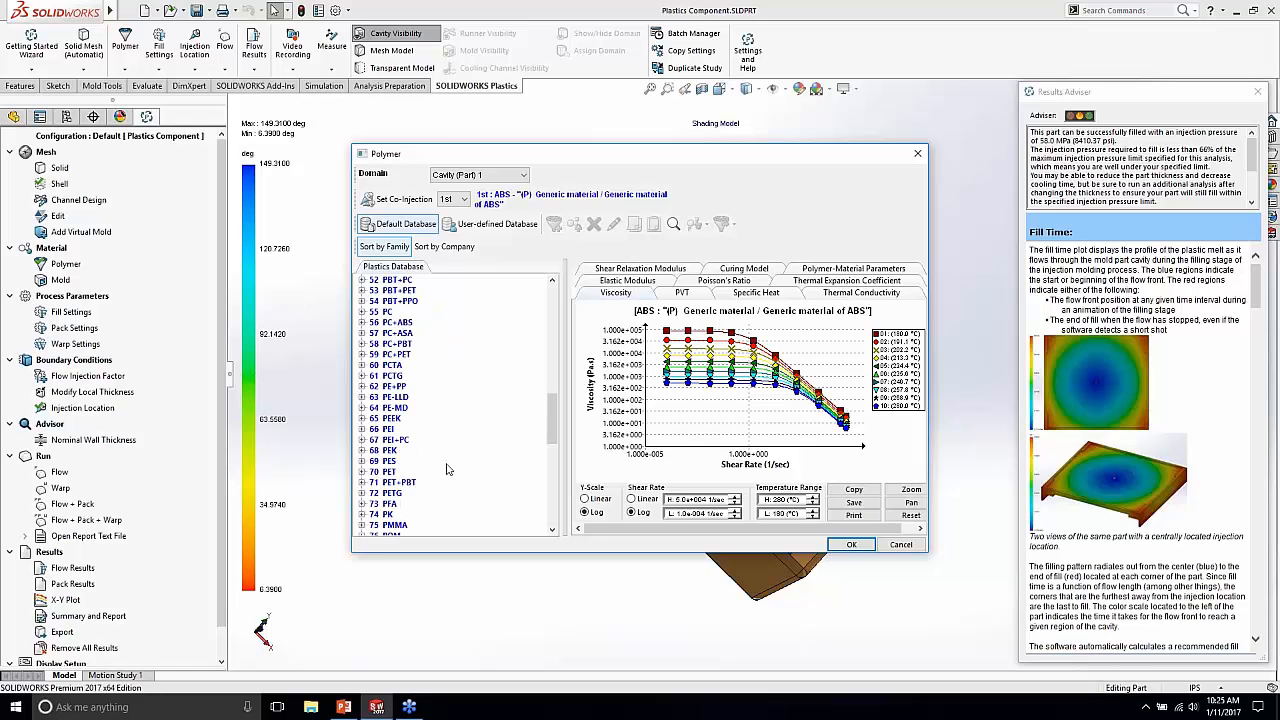
scroll(425, 502, down, 8)
scroll(424, 502, down, 4)
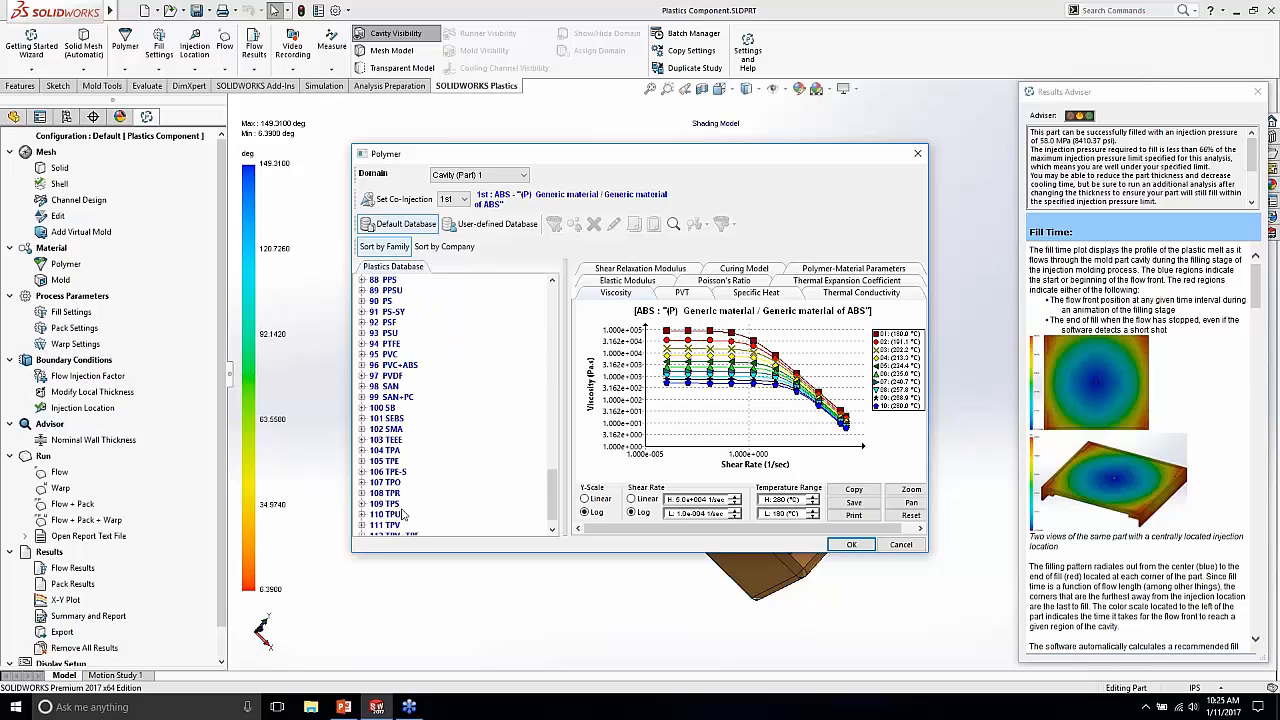
Step: Sort the default polymer database by company and browse the manufacturers
click(435, 248)
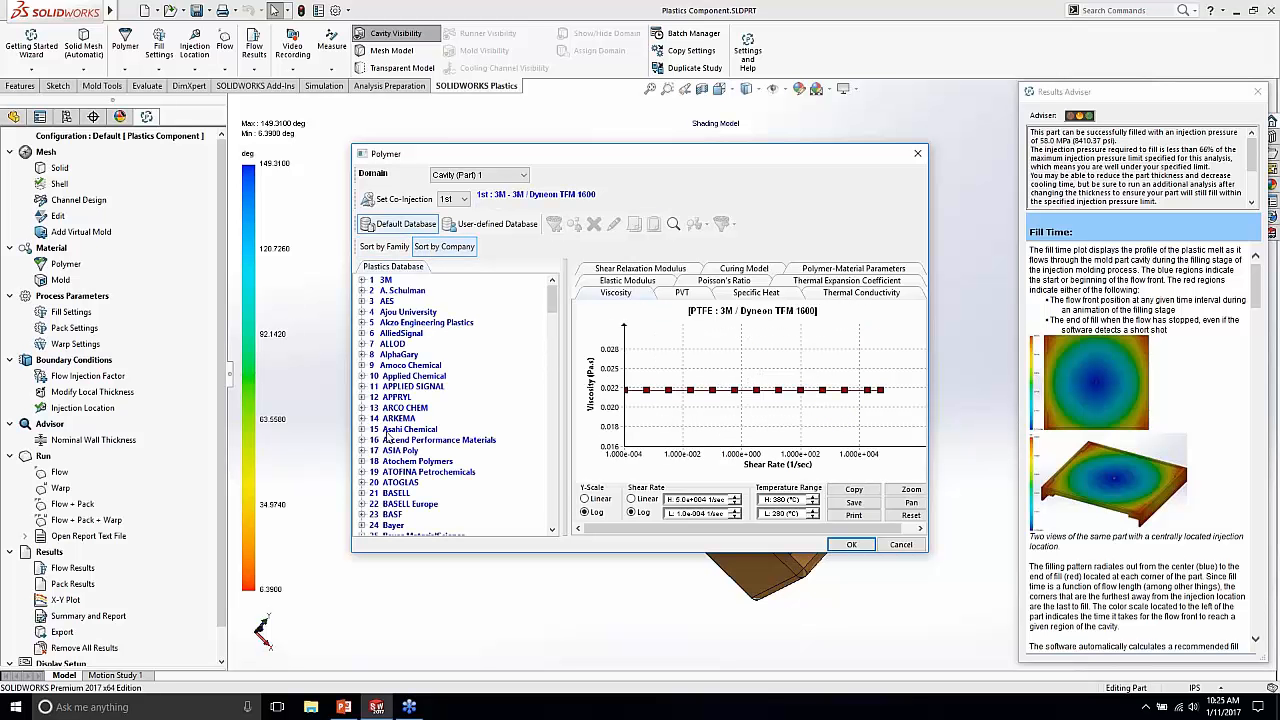
scroll(414, 450, down, 7)
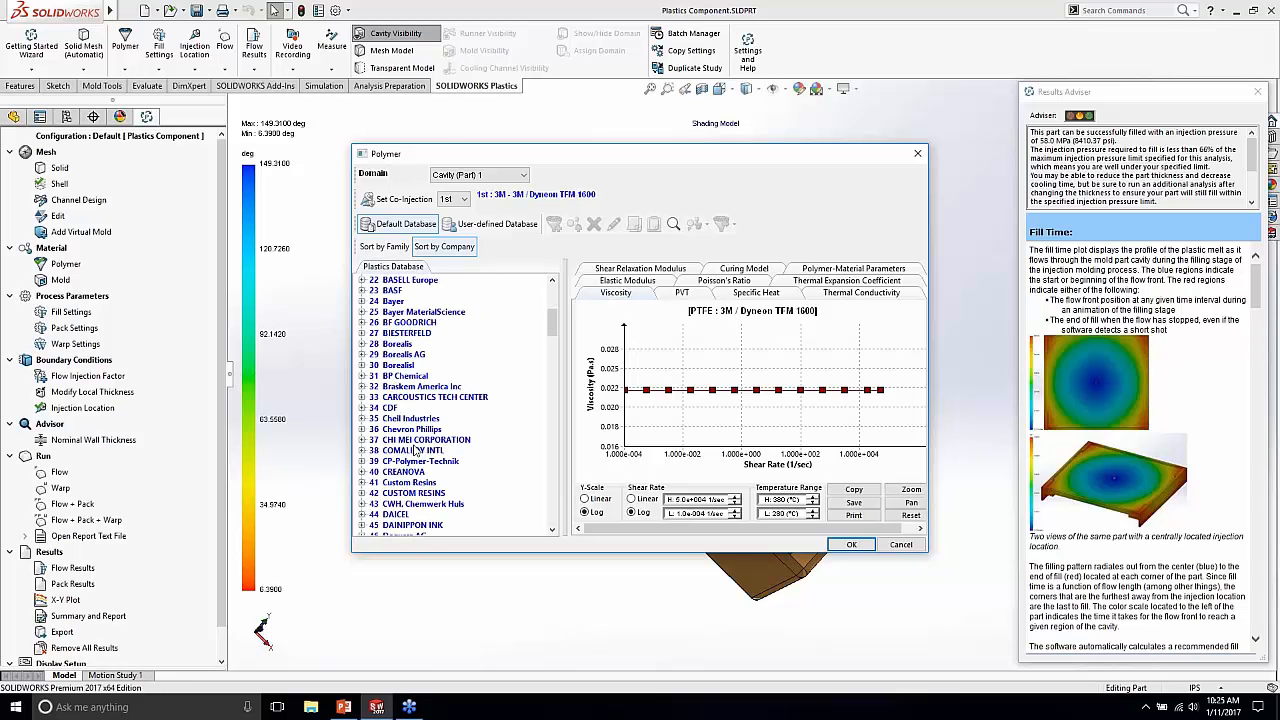
scroll(414, 450, down, 2)
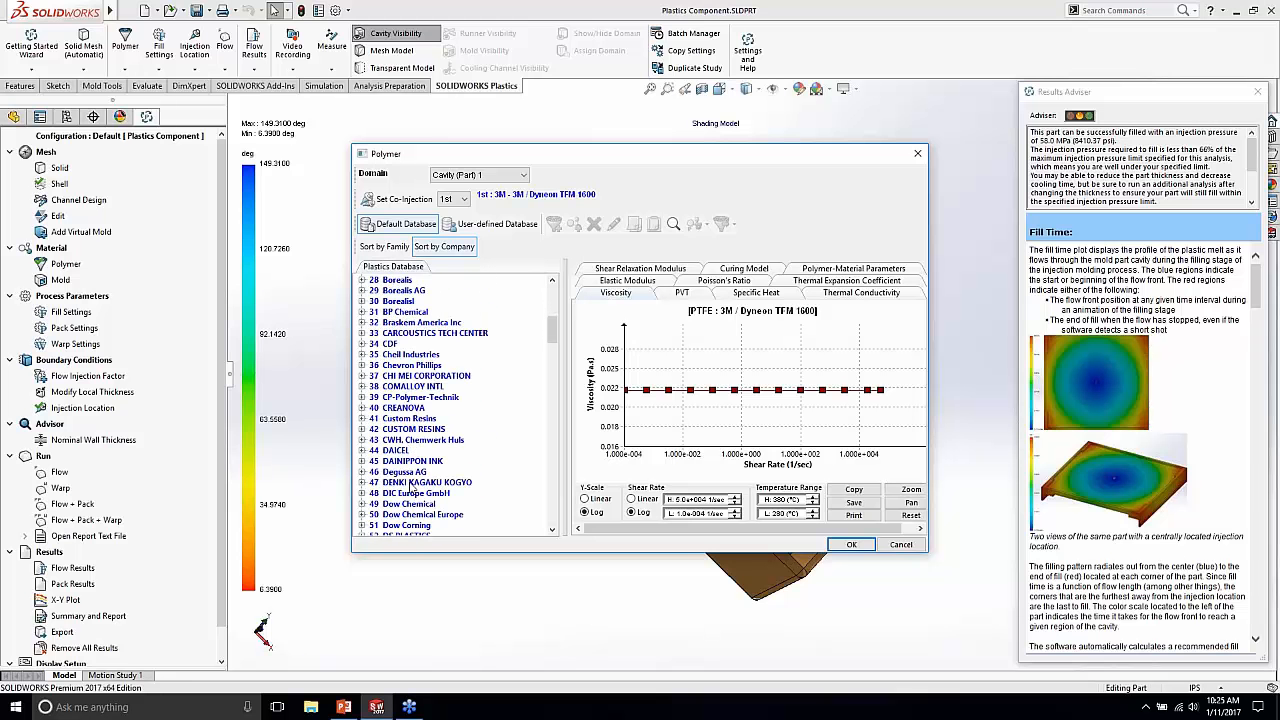
scroll(410, 488, down, 6)
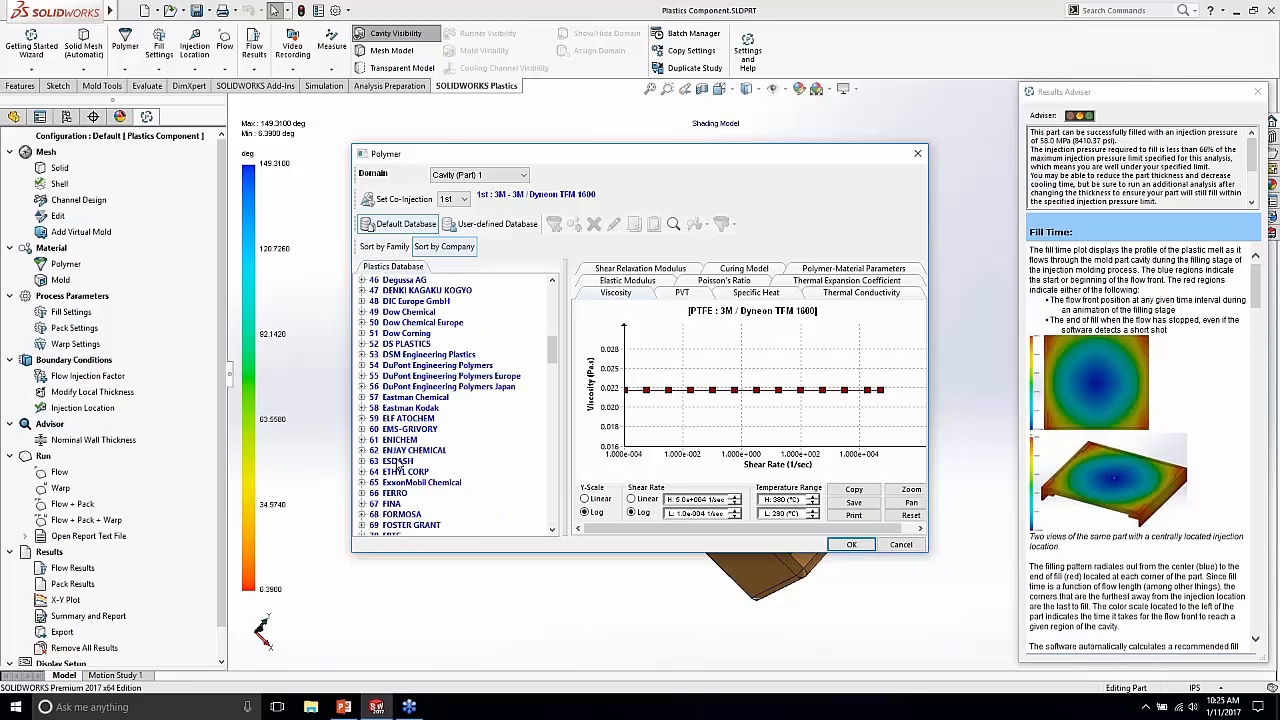
Step: Expand DuPont Engineering Polymers, browse its material grades, and close the polymer database
click(362, 365)
scroll(453, 427, down, 20)
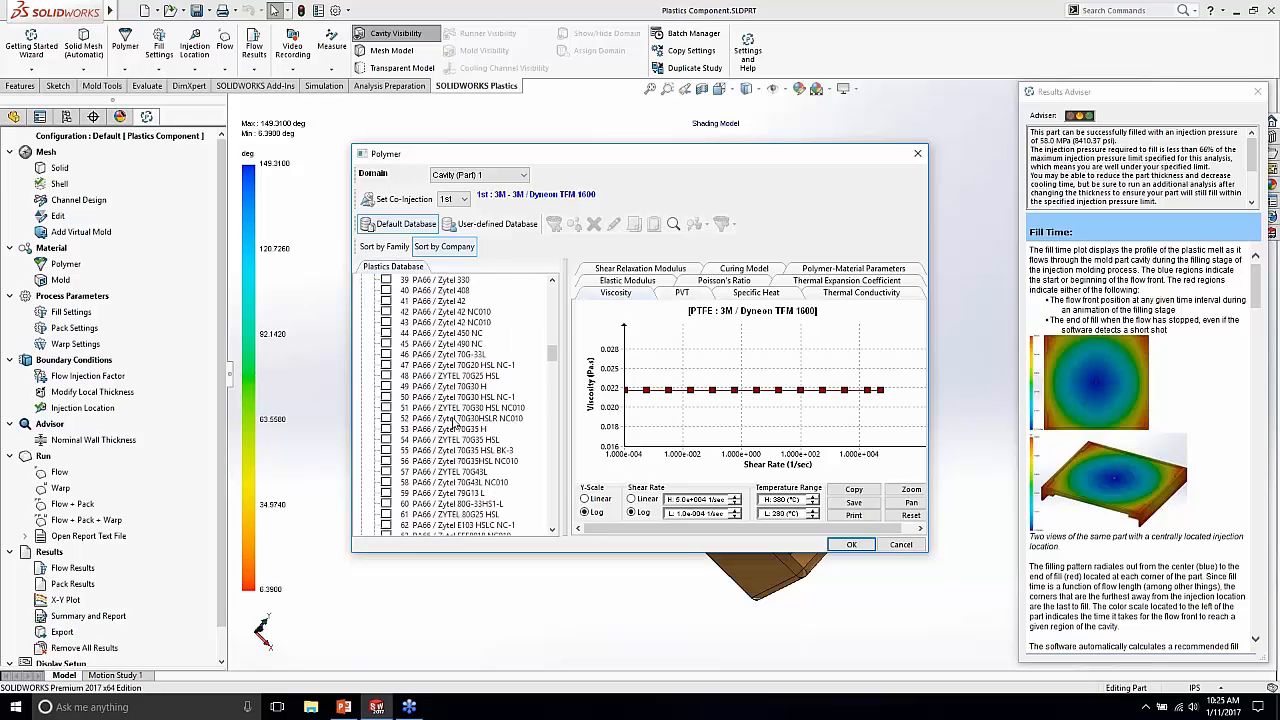
scroll(454, 423, down, 20)
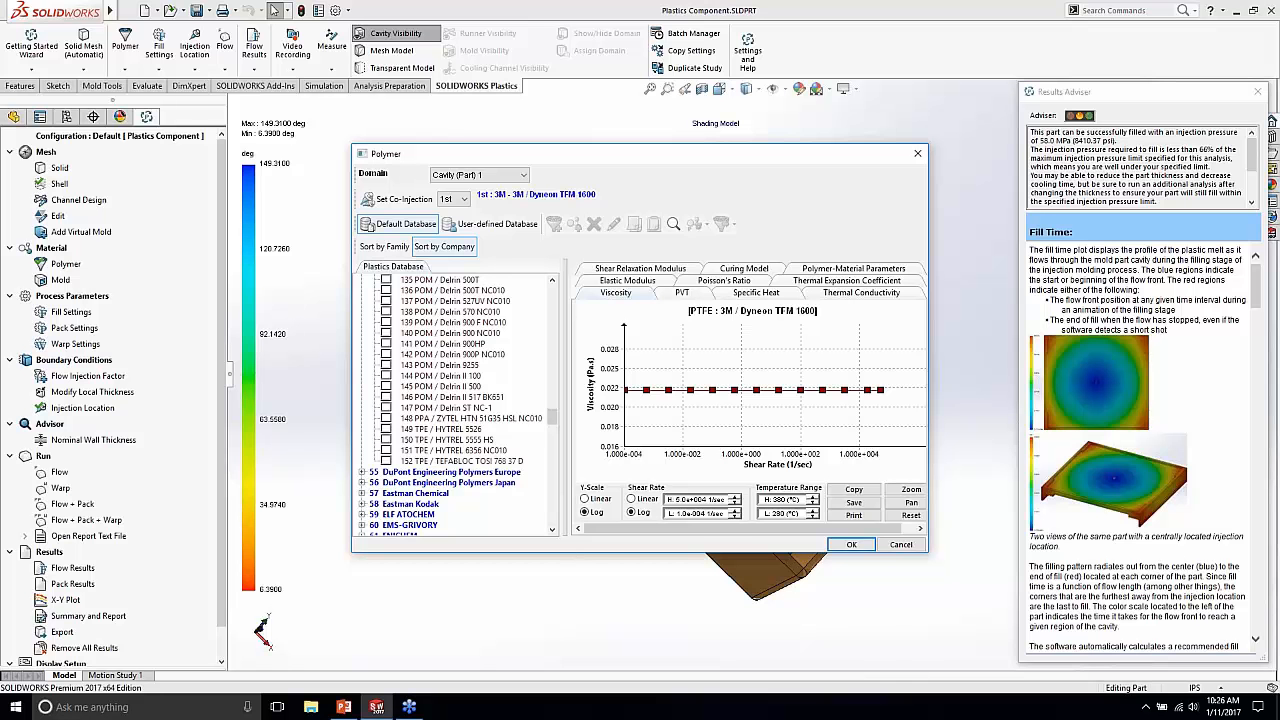
click(851, 544)
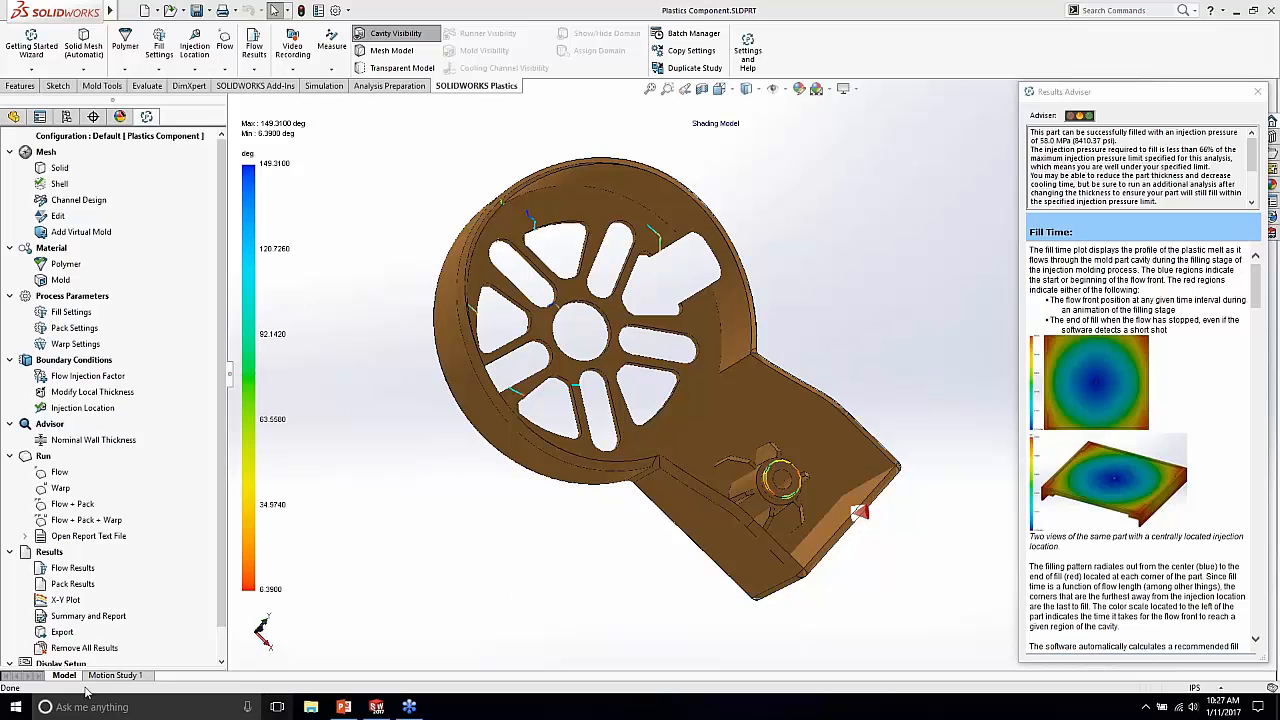
Step: Search the computer for "edge" and launch the Microsoft Edge browser
click(16, 707)
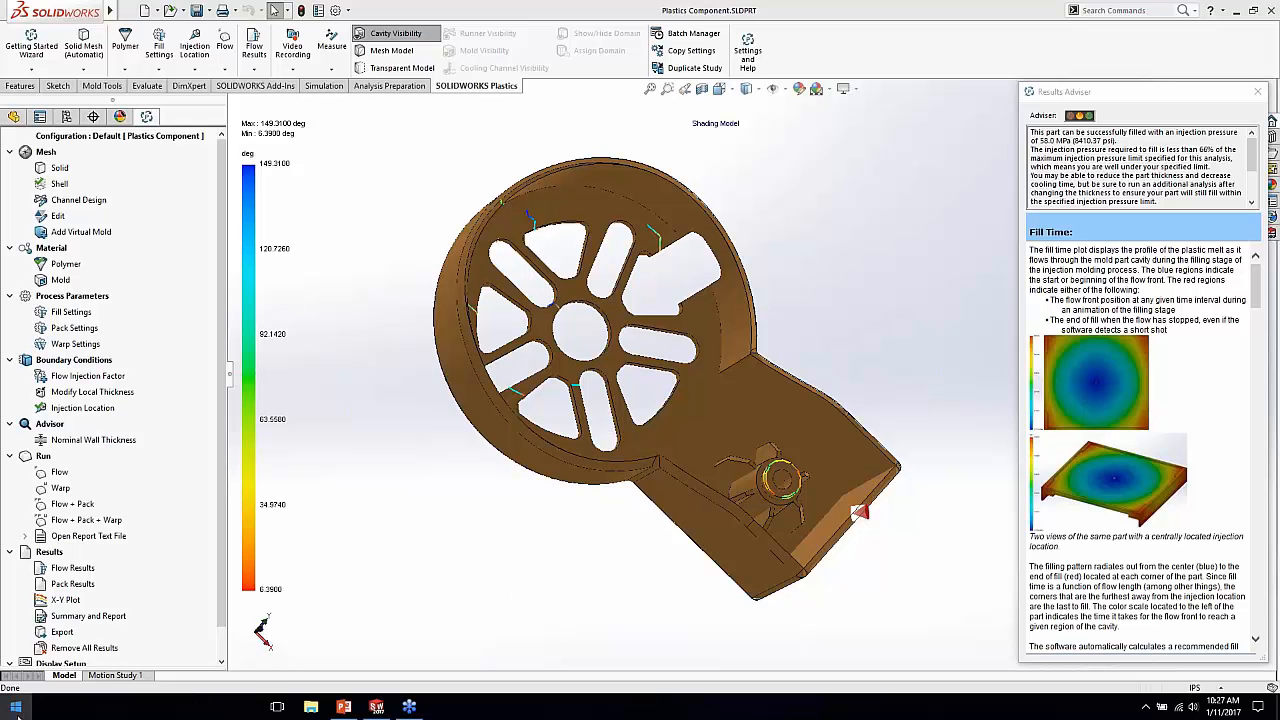
text(chrmoe)
key(BackSpace)
key(BackSpace)
key(BackSpace)
key(BackSpace)
key(BackSpace)
key(BackSpace)
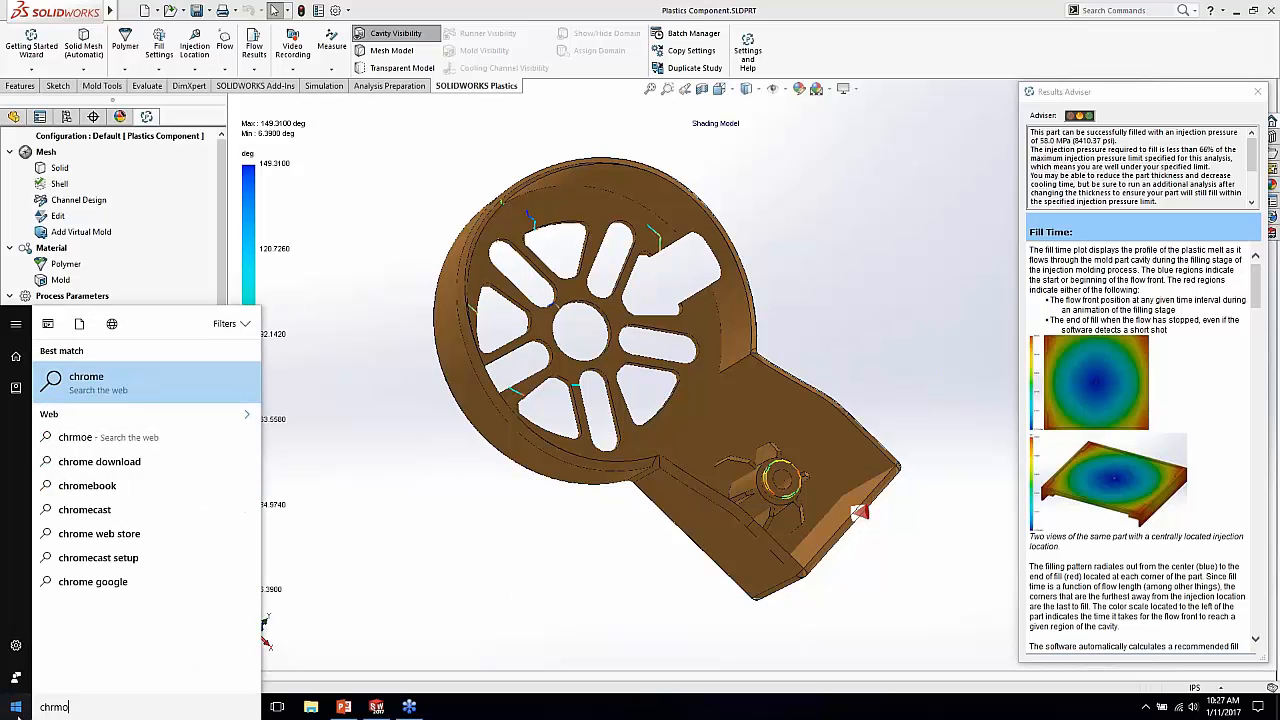
text(edge)
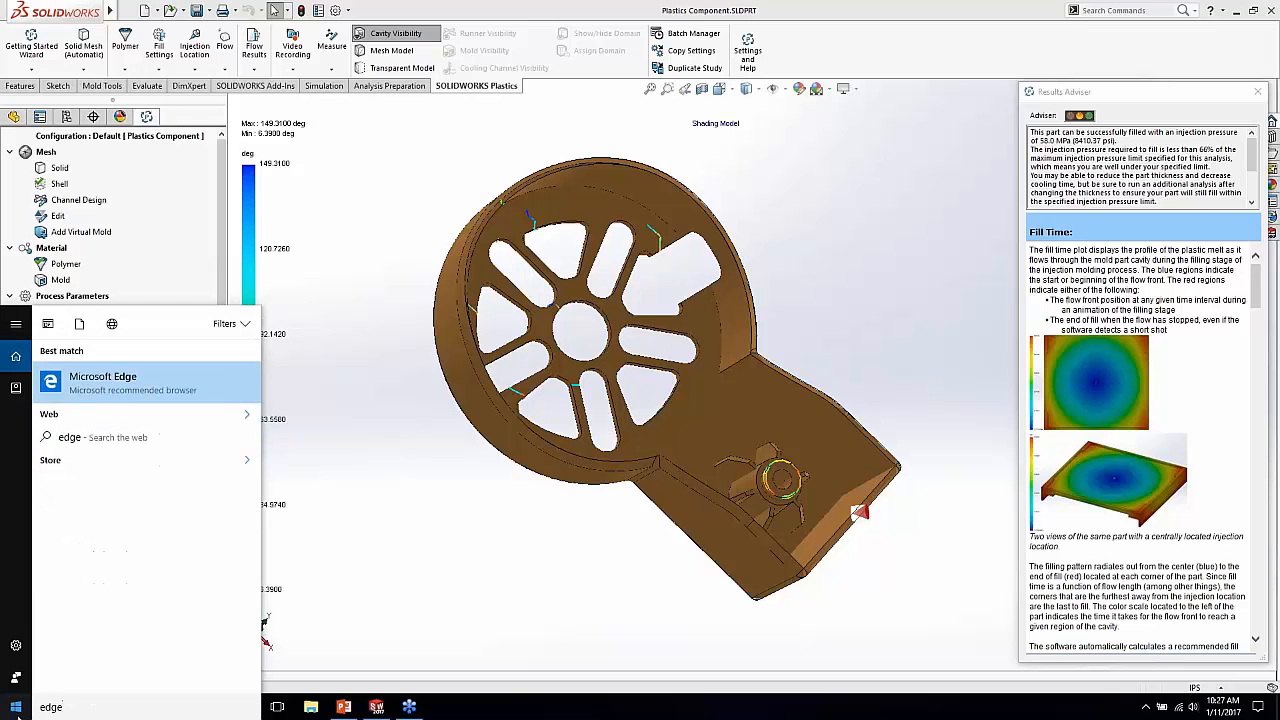
key(Return)
Step: Open the DASI Solutions website at dasisolutions.com
click(366, 127)
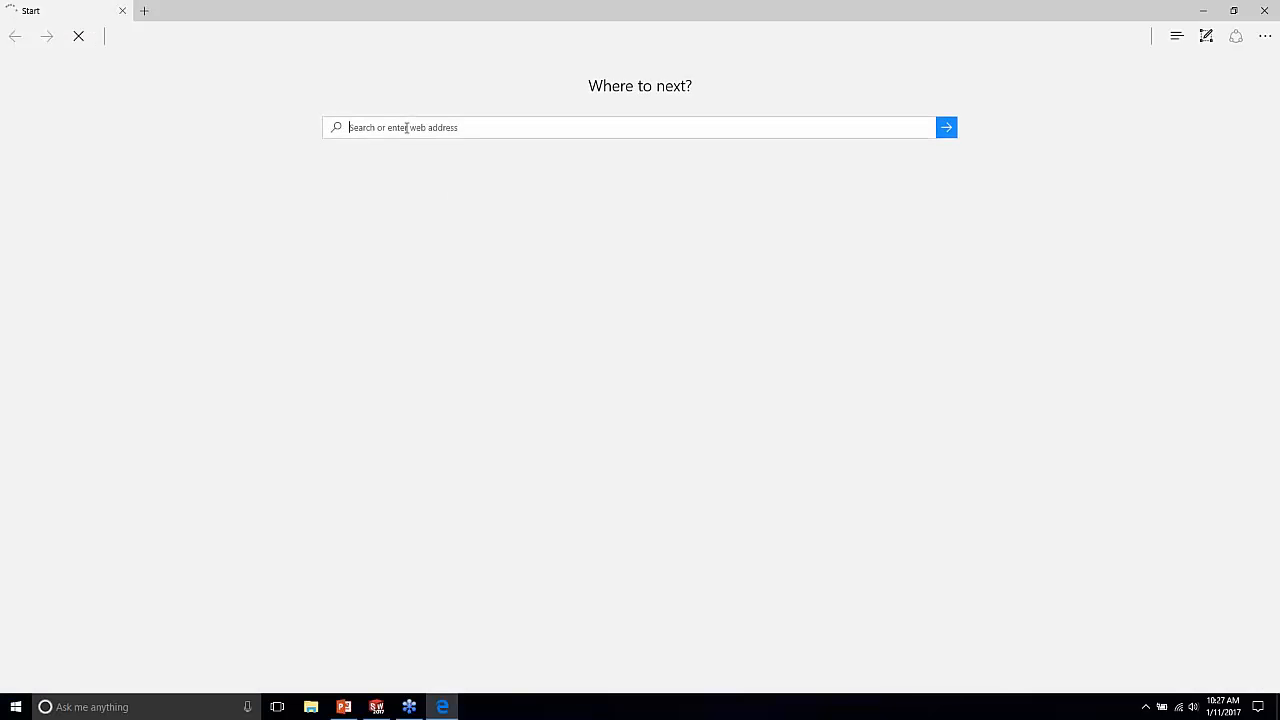
text(dasi-solutions.com)
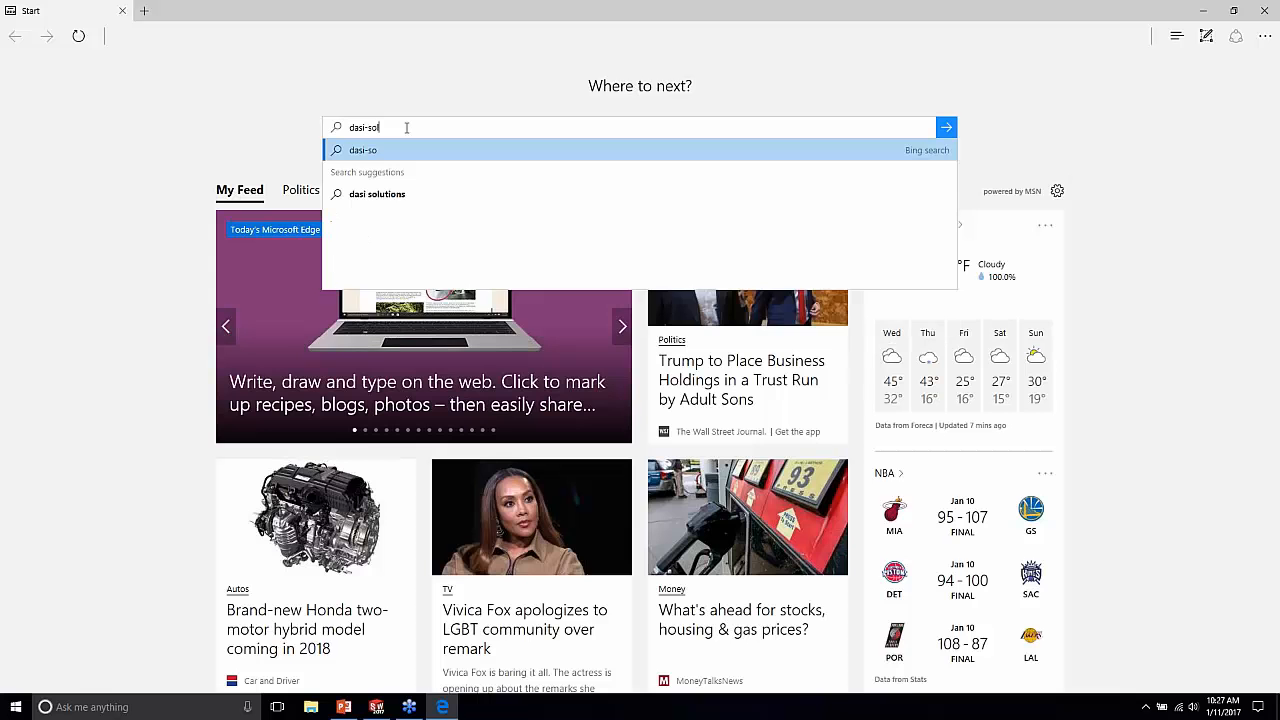
key(Return)
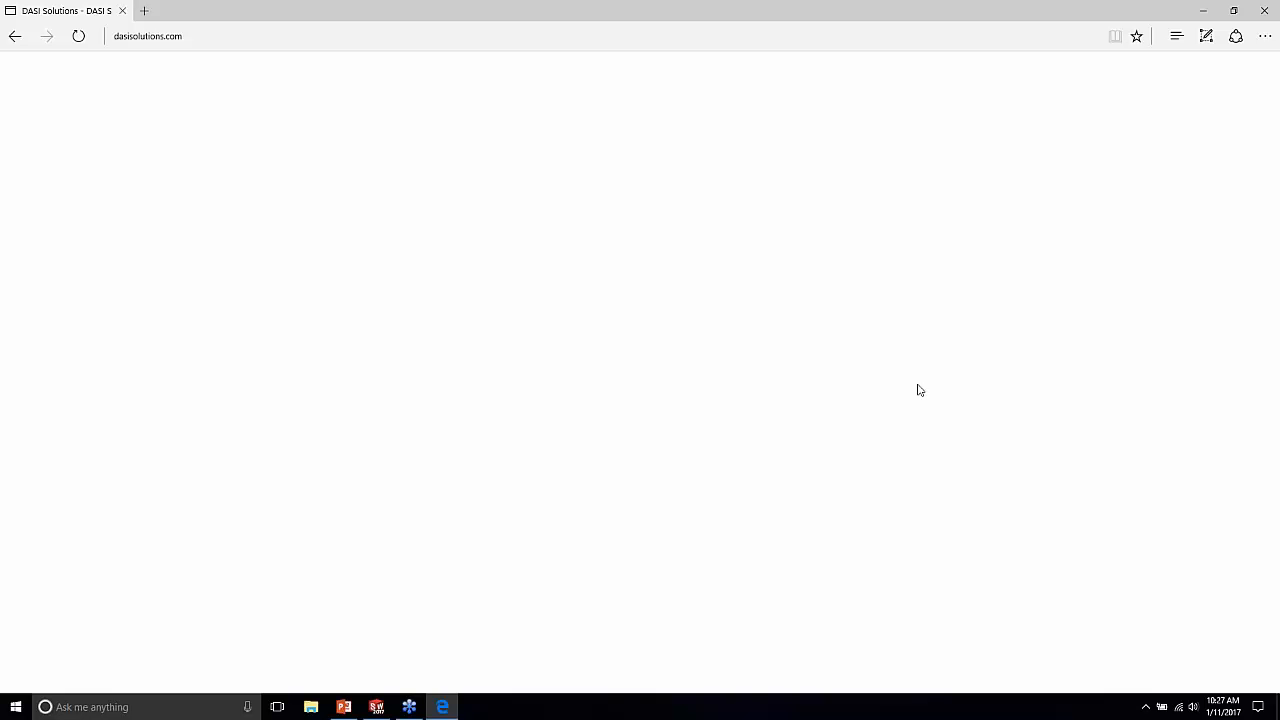
click(250, 40)
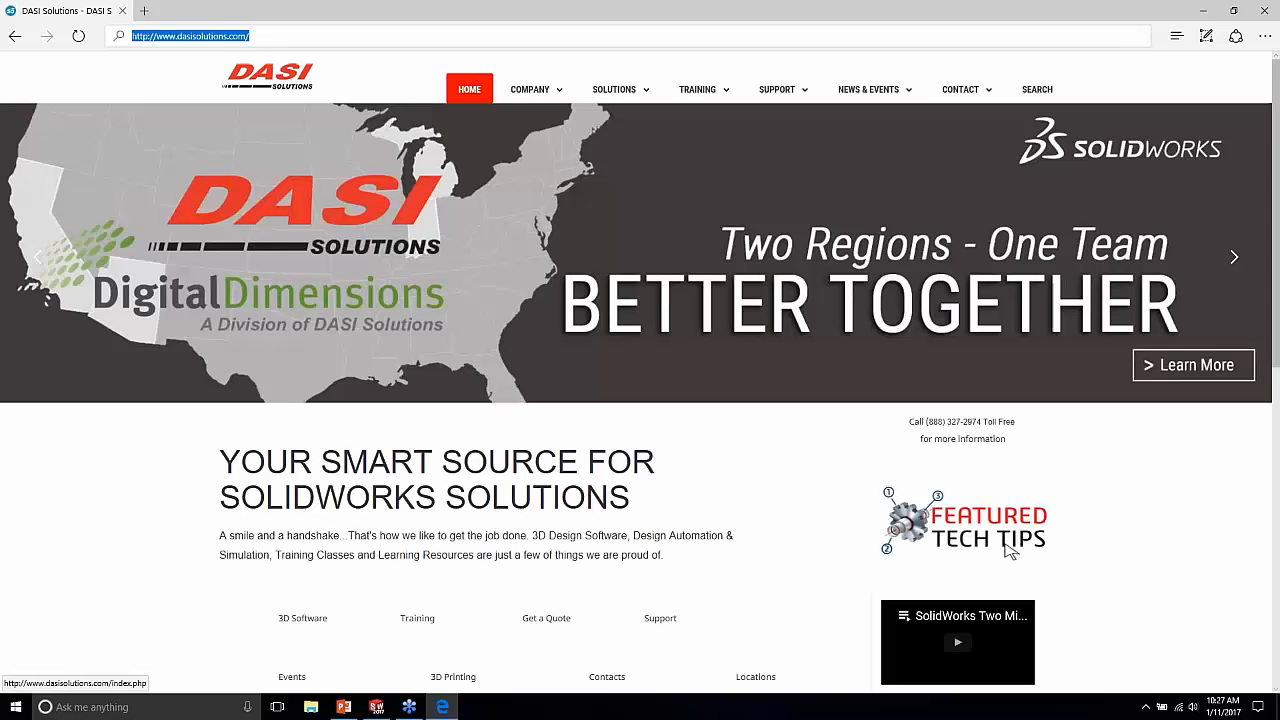
Step: Look through the site's navigation categories and open the DASI Webinar Archive page under News & Events
mouse_move(677, 93)
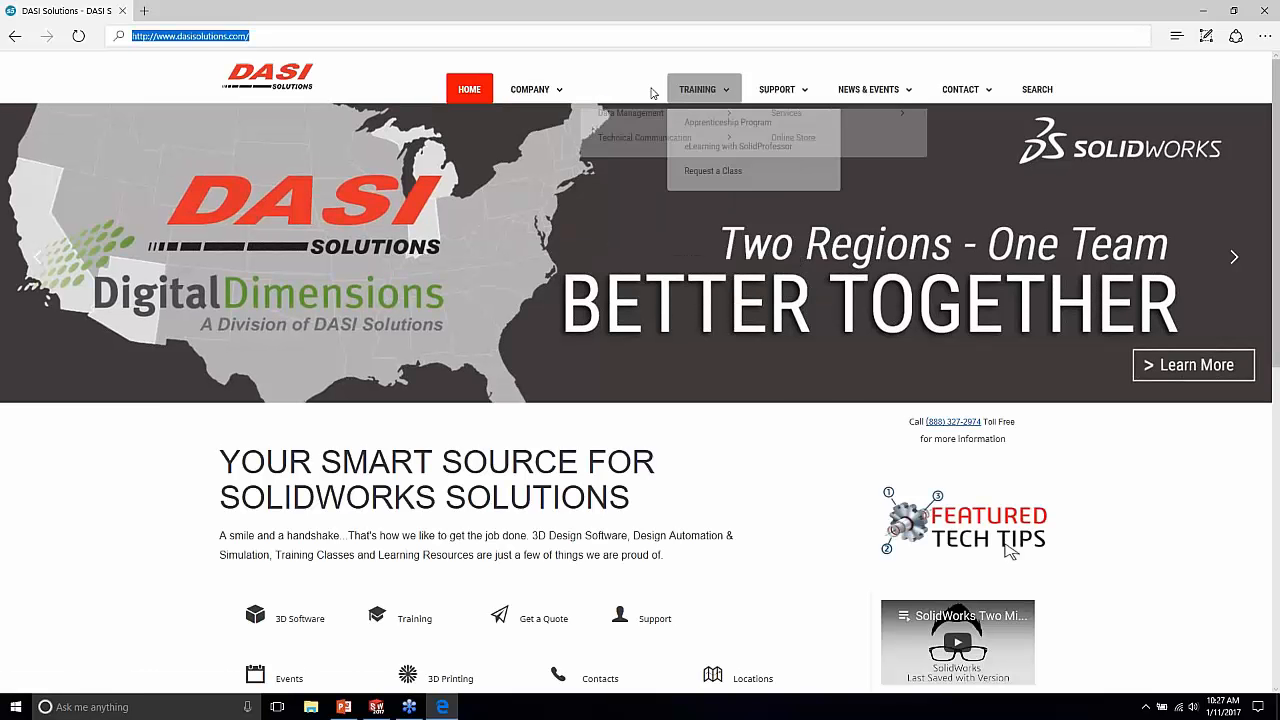
mouse_move(614, 90)
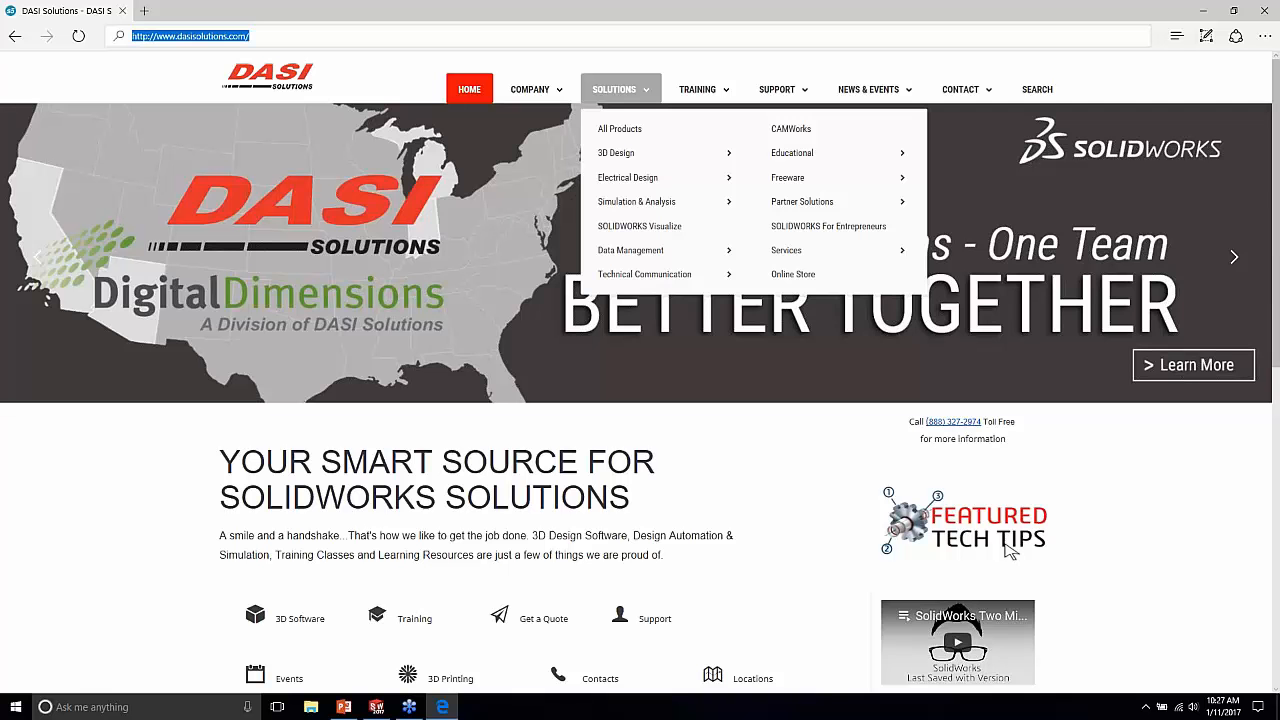
mouse_move(530, 90)
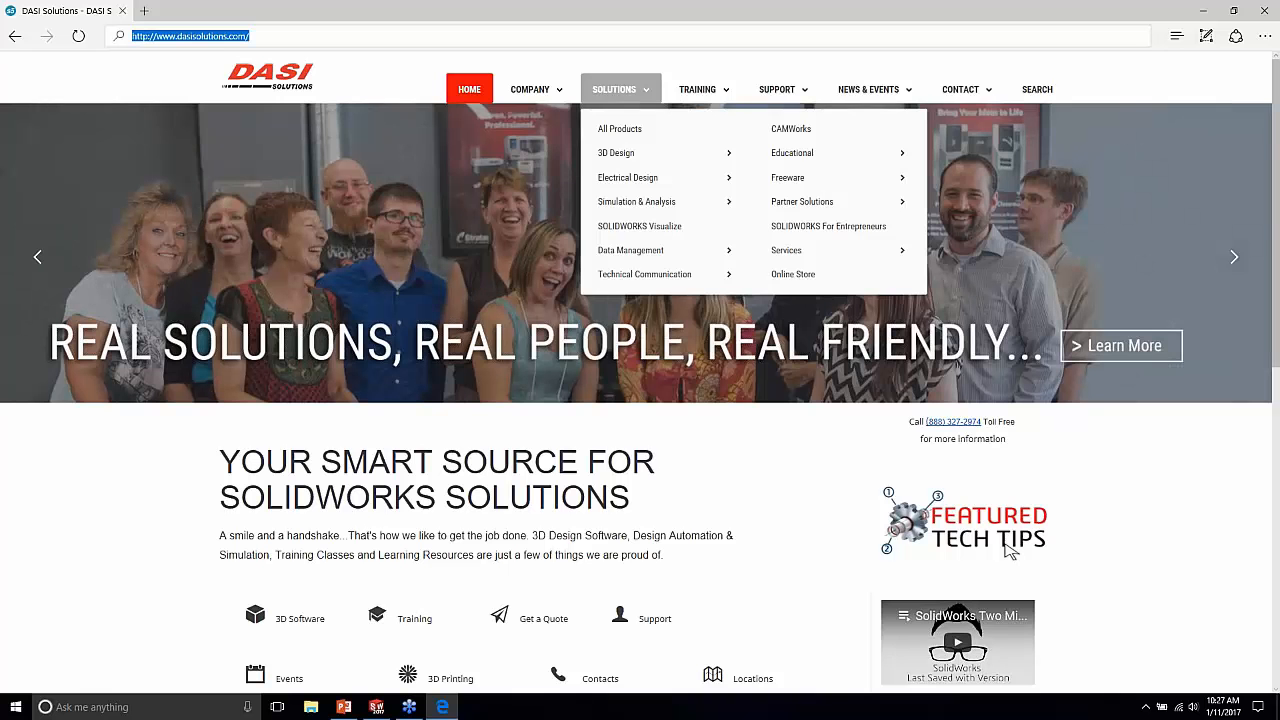
mouse_move(873, 91)
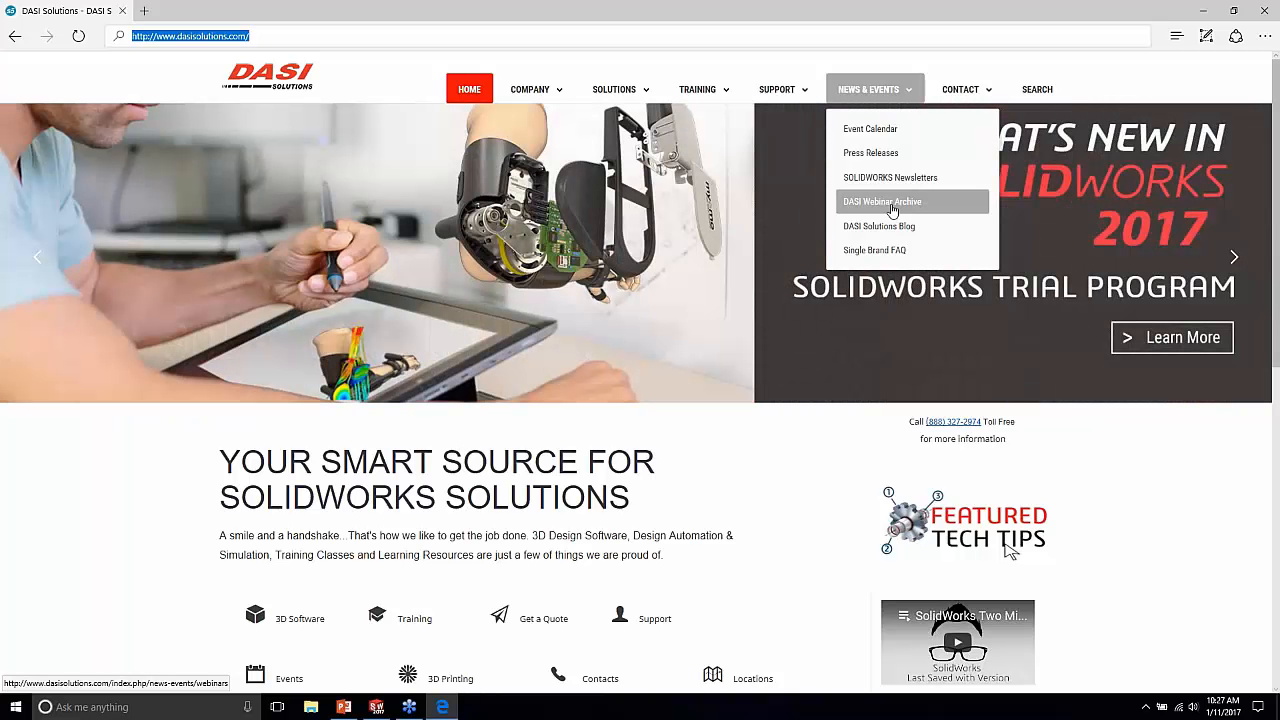
click(892, 206)
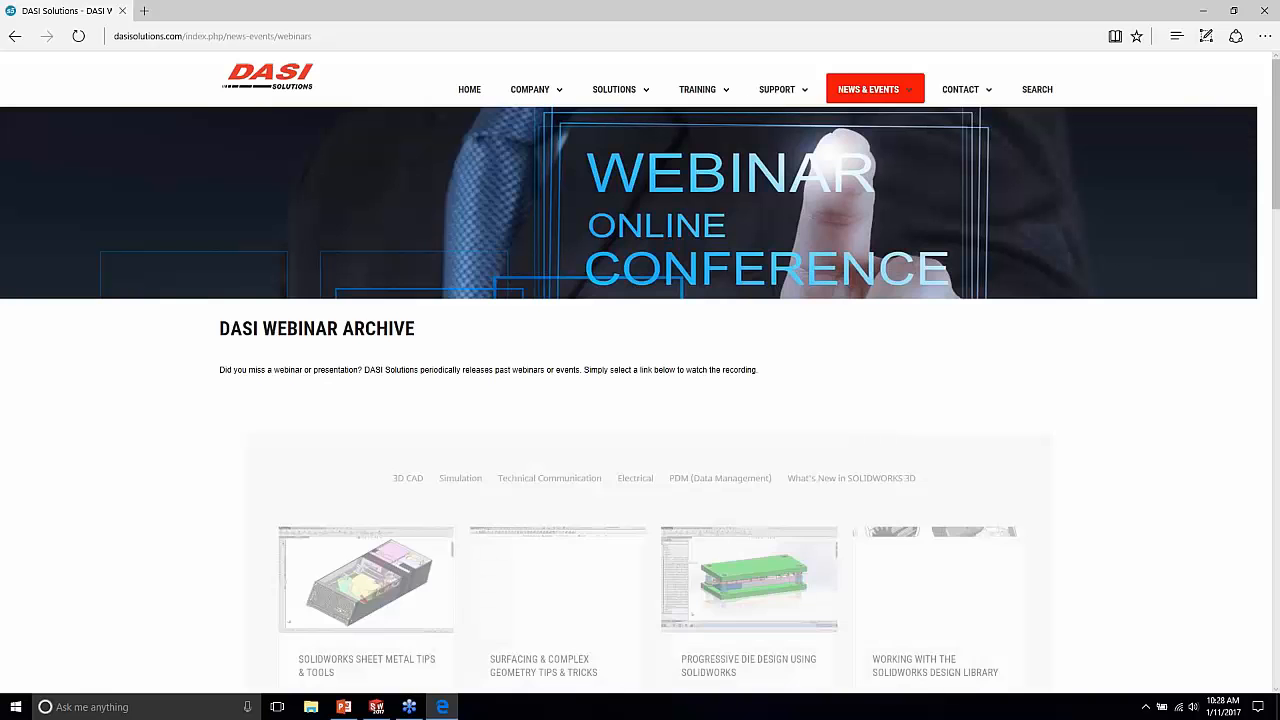
Step: Leave the webinar archive, switch back to SOLIDWORKS, and open the polymer database for the part
scroll(585, 419, down, 3)
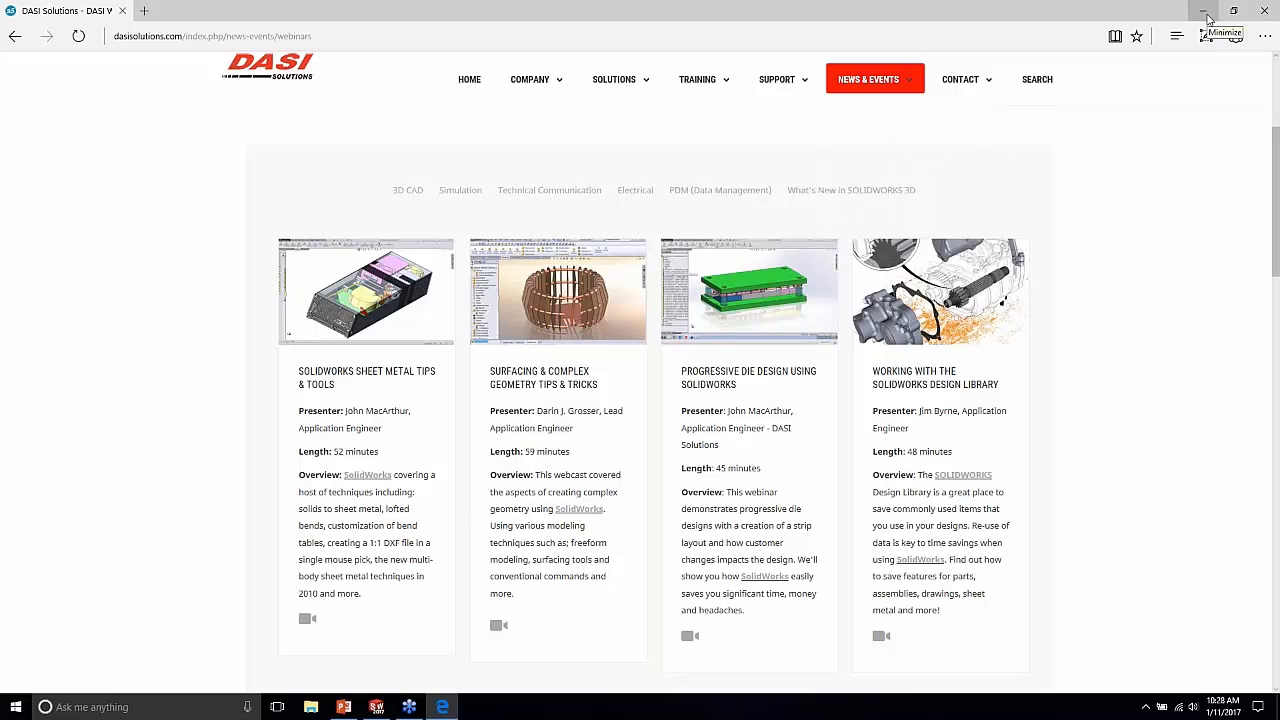
click(1205, 12)
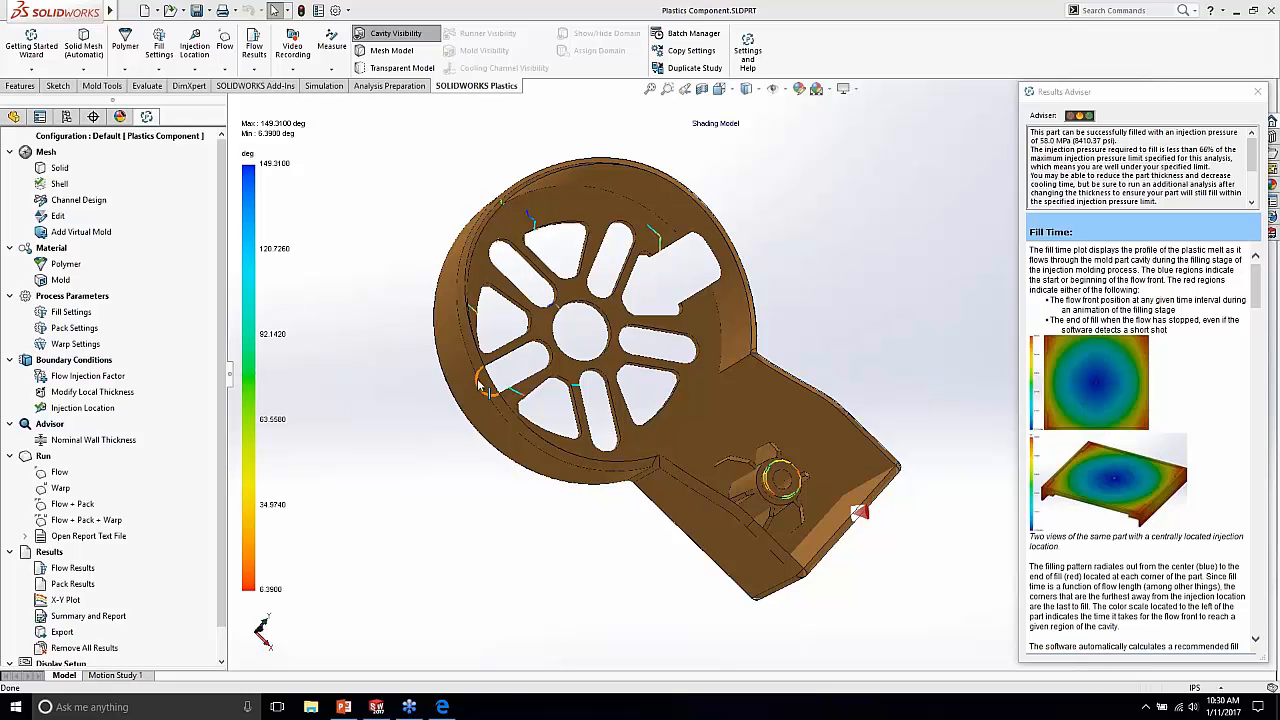
right_click(61, 264)
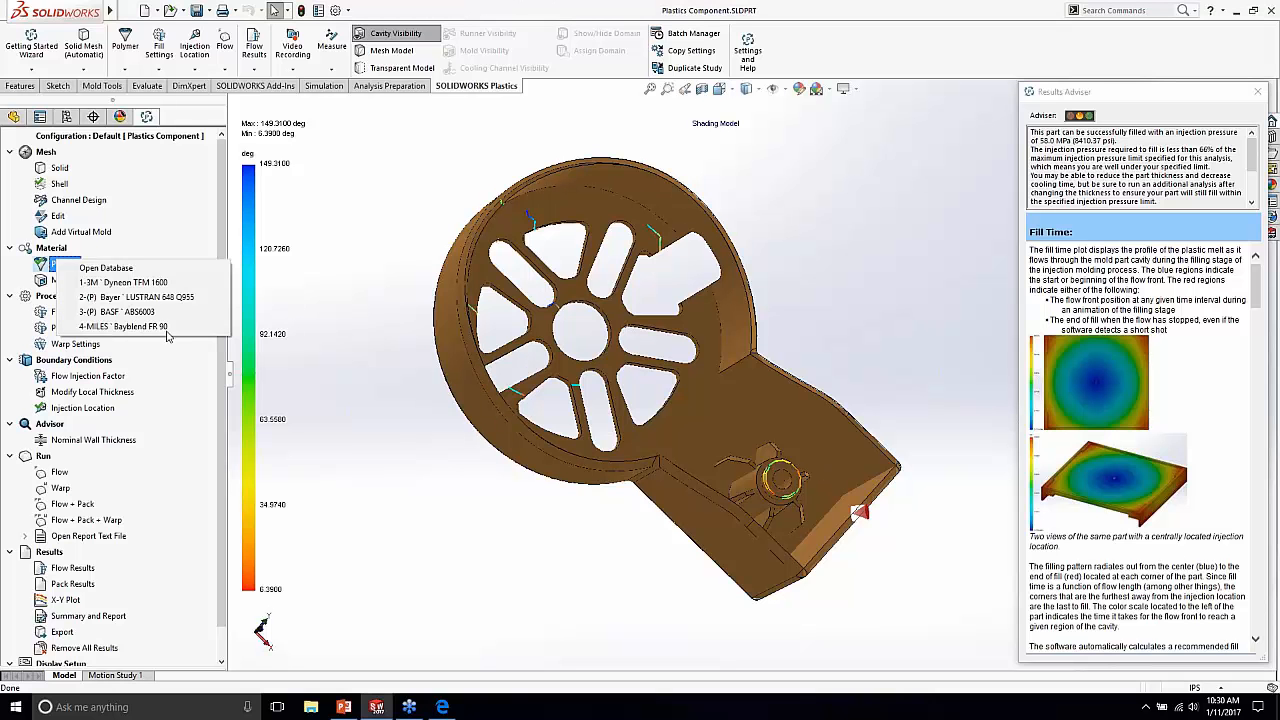
click(140, 268)
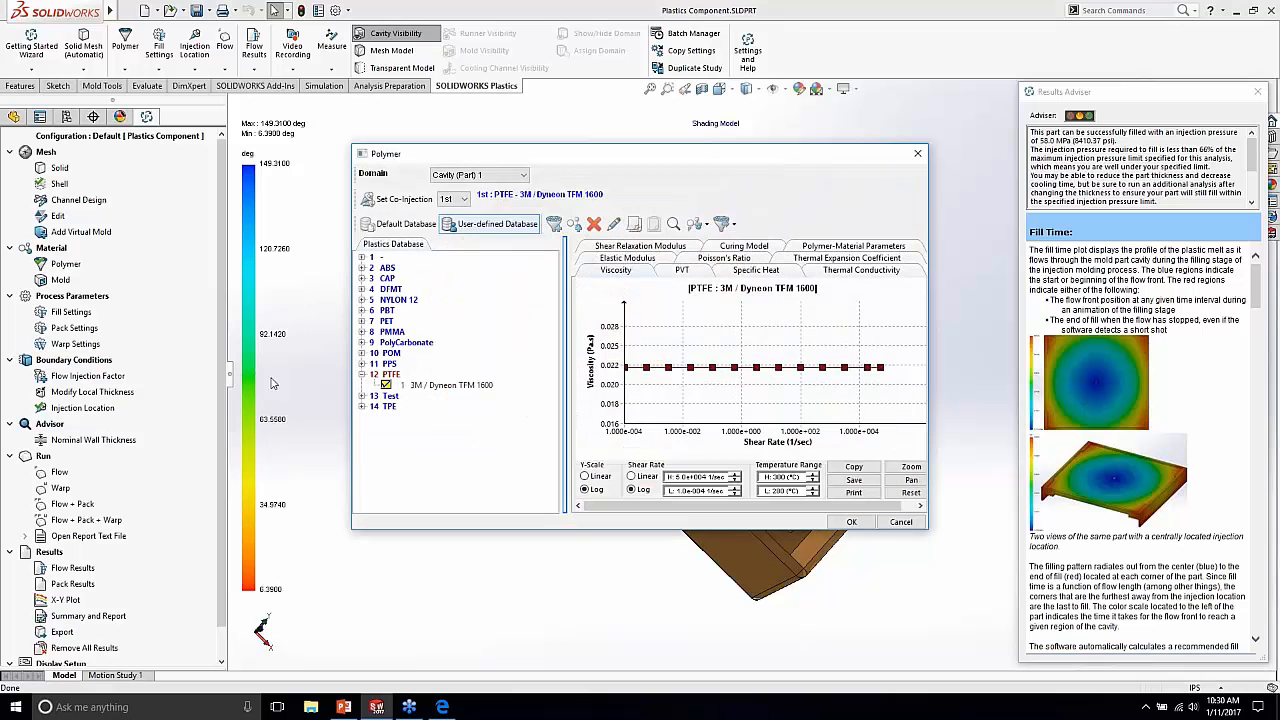
right_click(418, 452)
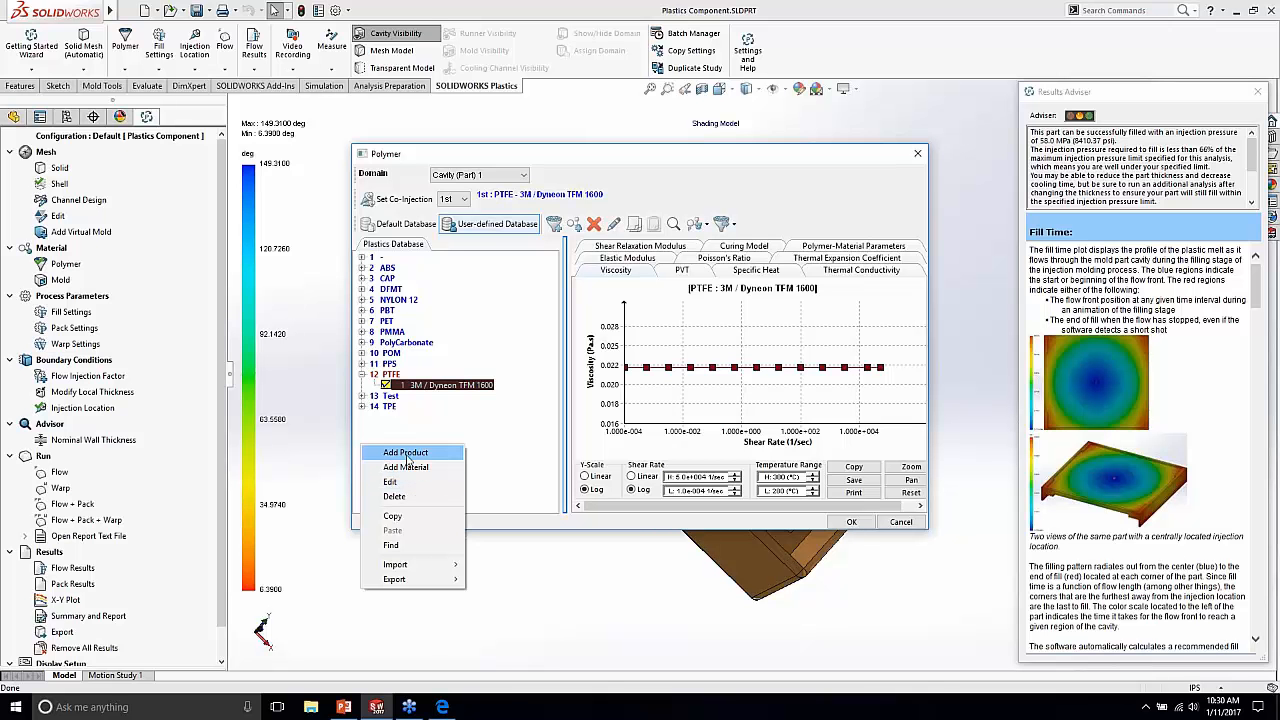
click(408, 455)
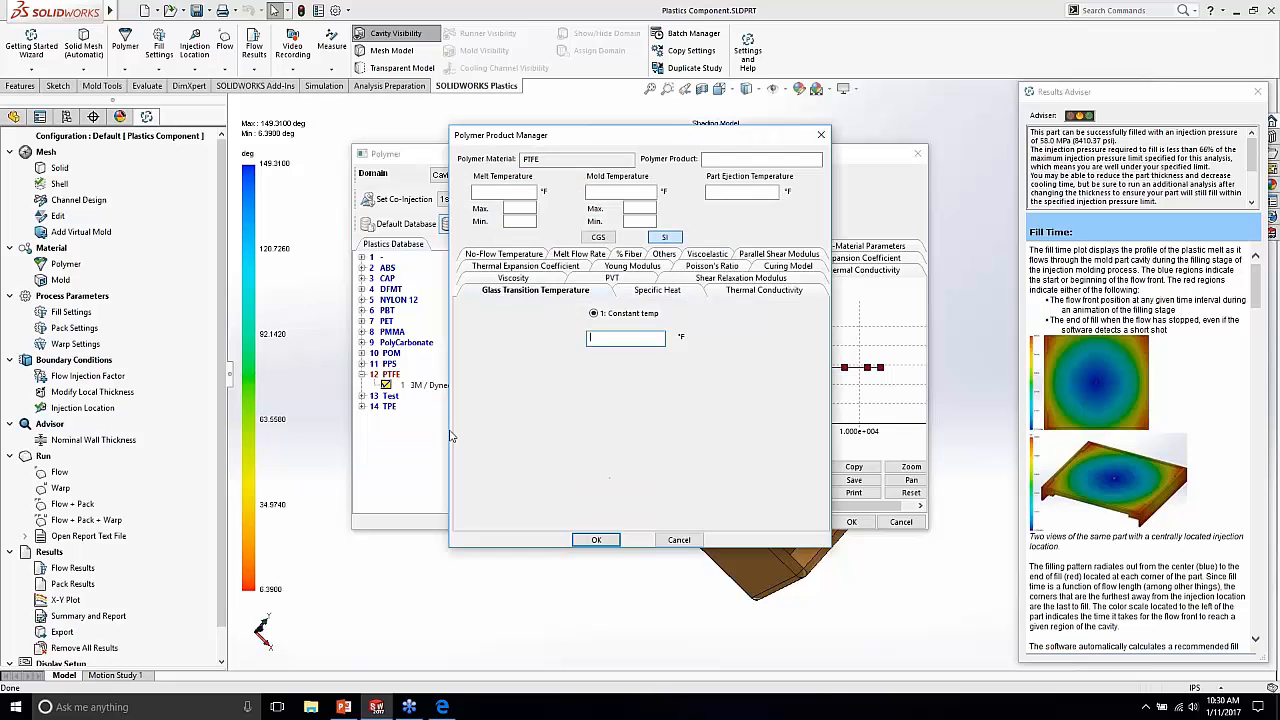
click(671, 541)
Step: Add a new polymer material named "Dasi Material" to the user-defined database
right_click(362, 450)
click(405, 477)
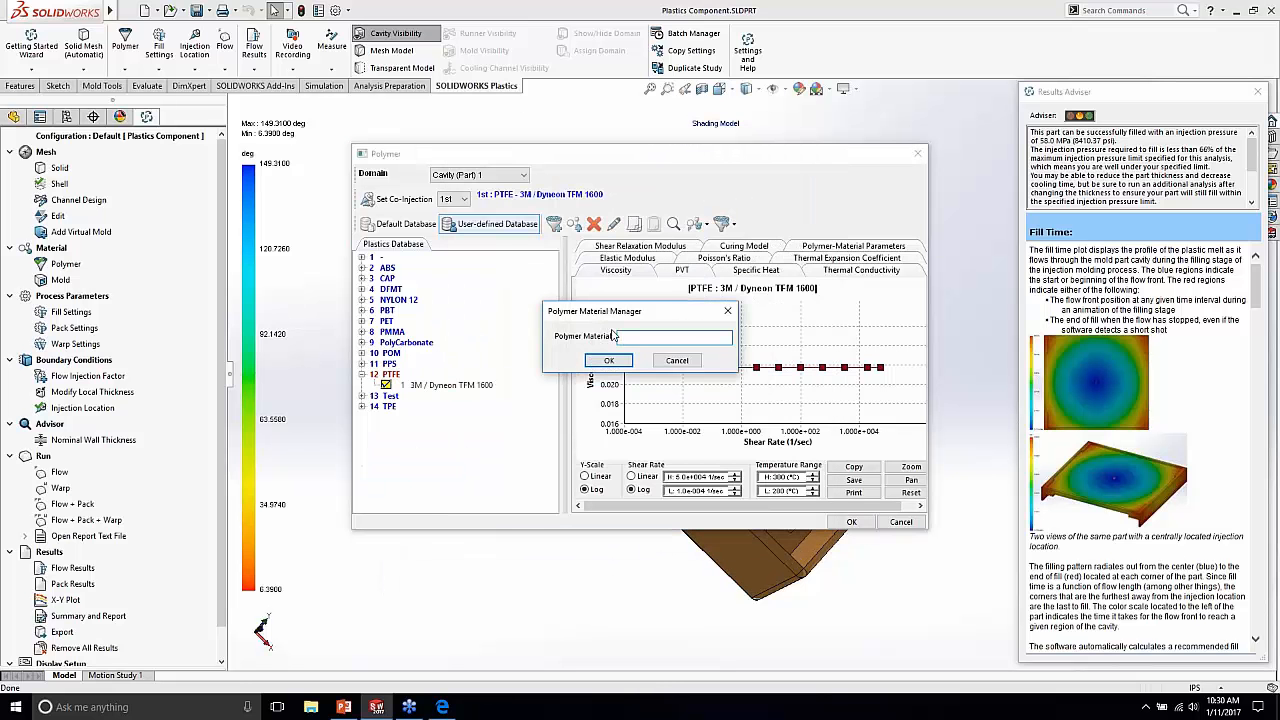
text(Dasi Material)
key(Return)
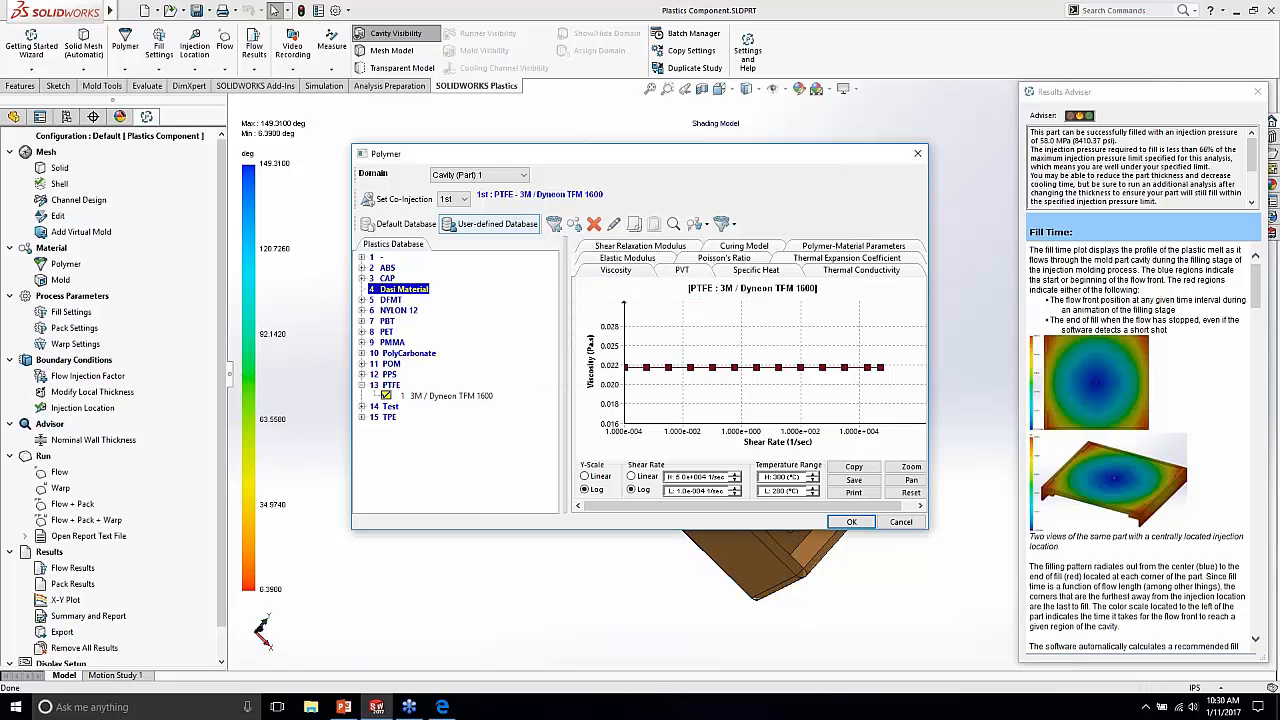
Step: Start a new product under Dasi Material and name it "Dasi Webinar"
right_click(403, 289)
click(412, 294)
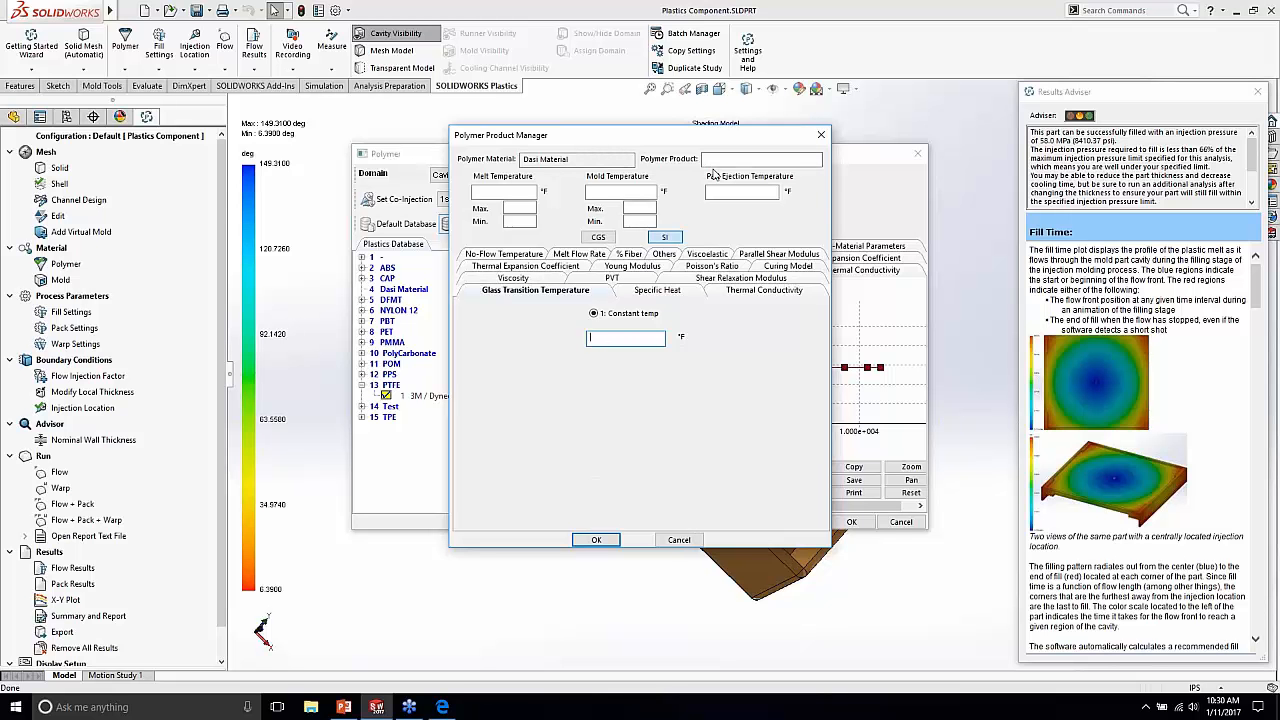
click(718, 160)
text(Dasi Webina)
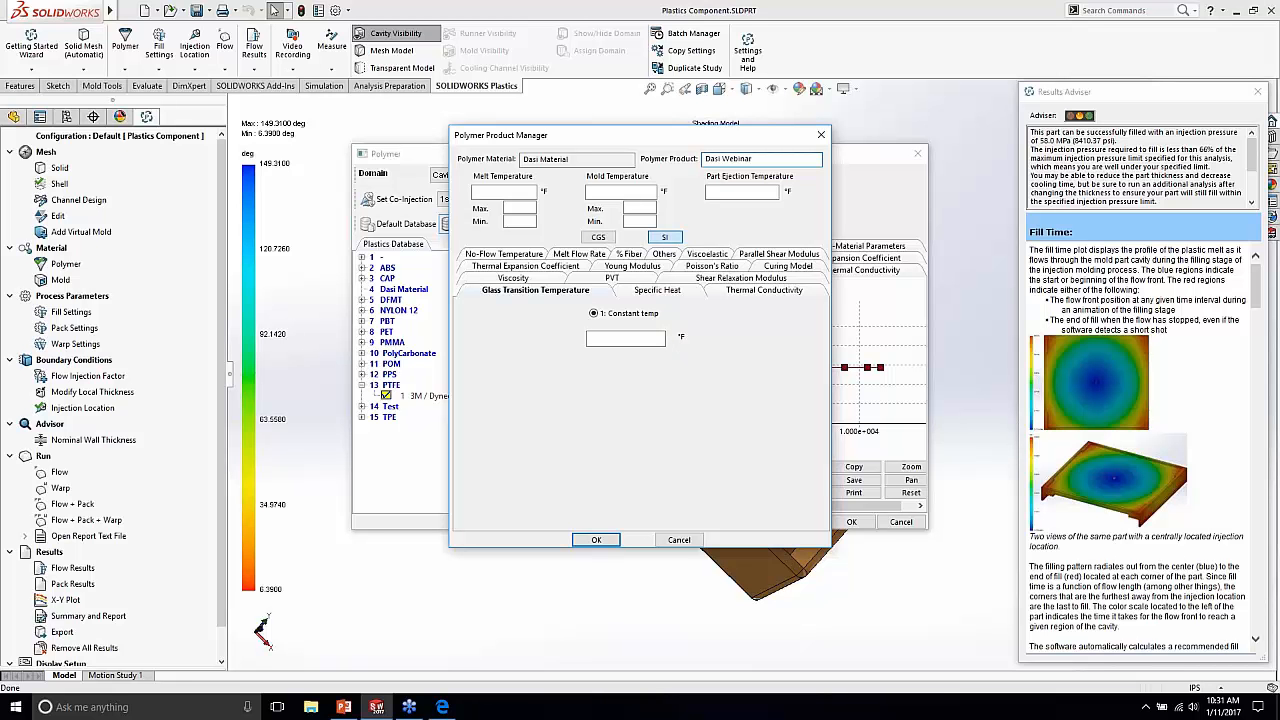
text(r)
click(643, 207)
Step: Review the product's viscosity models and fiber percentage options, try to save the product, and close the Polymer Product Manager
click(550, 281)
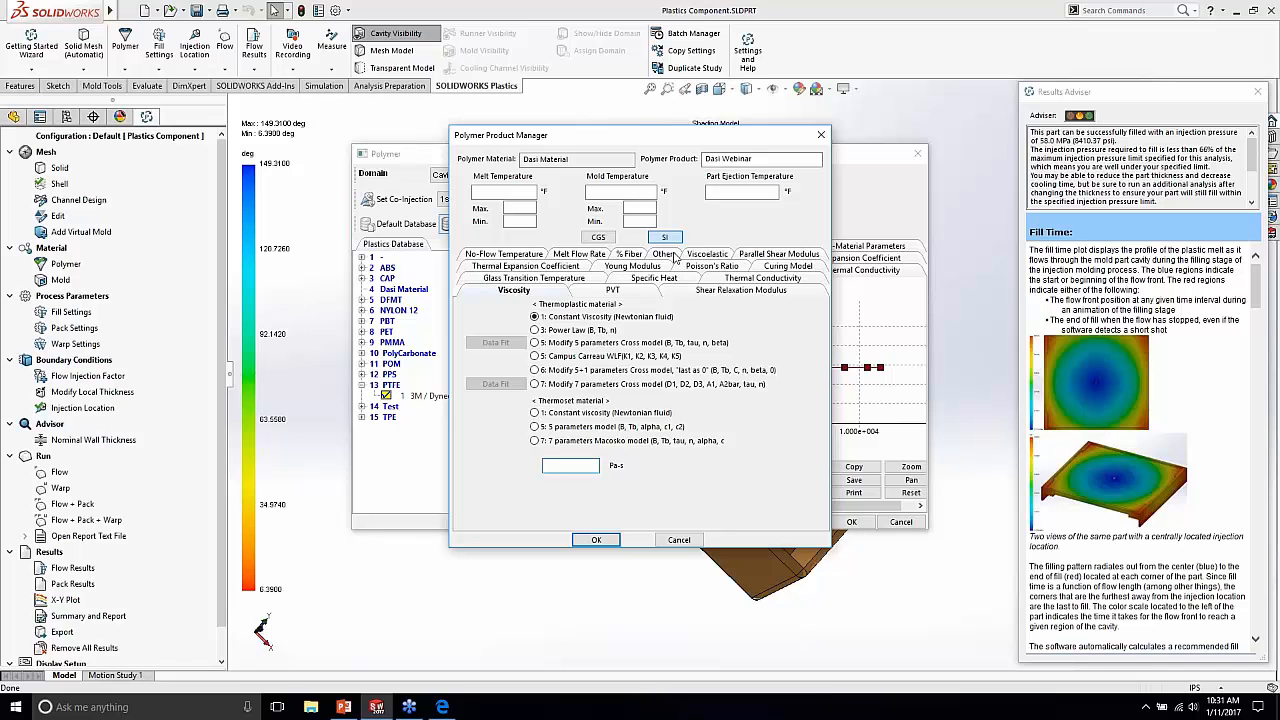
click(628, 254)
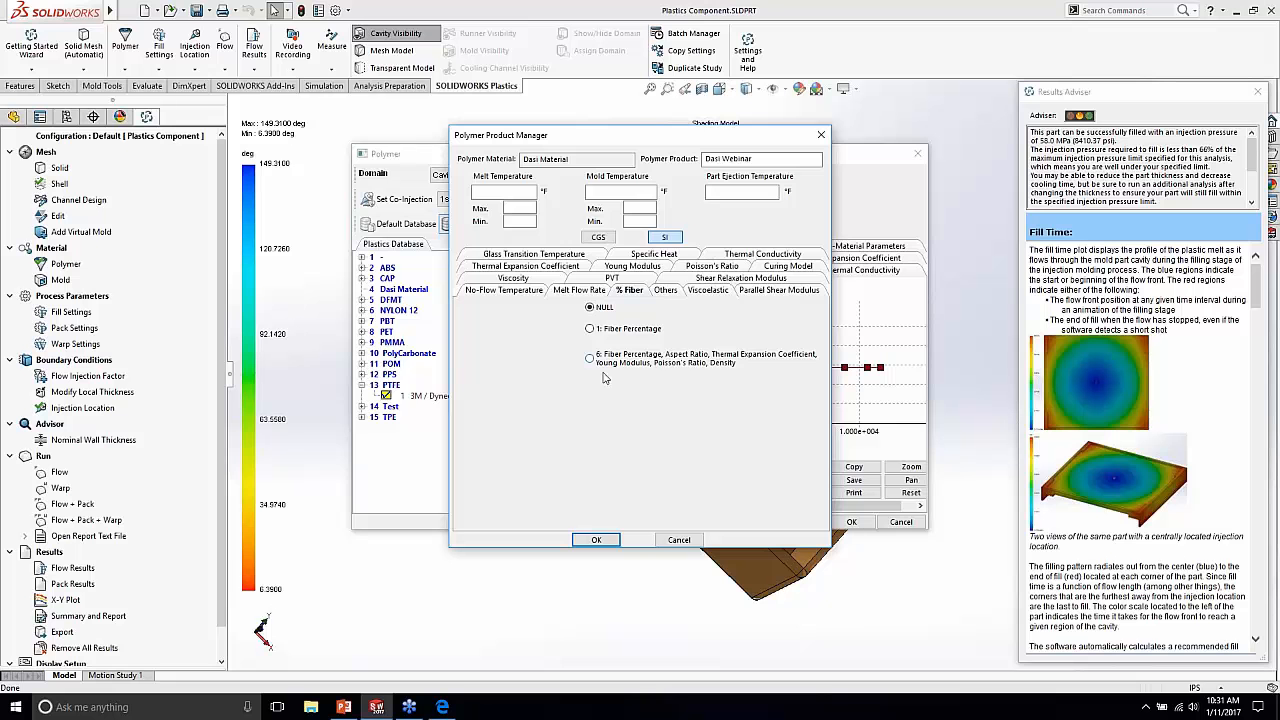
click(595, 540)
click(600, 541)
click(671, 373)
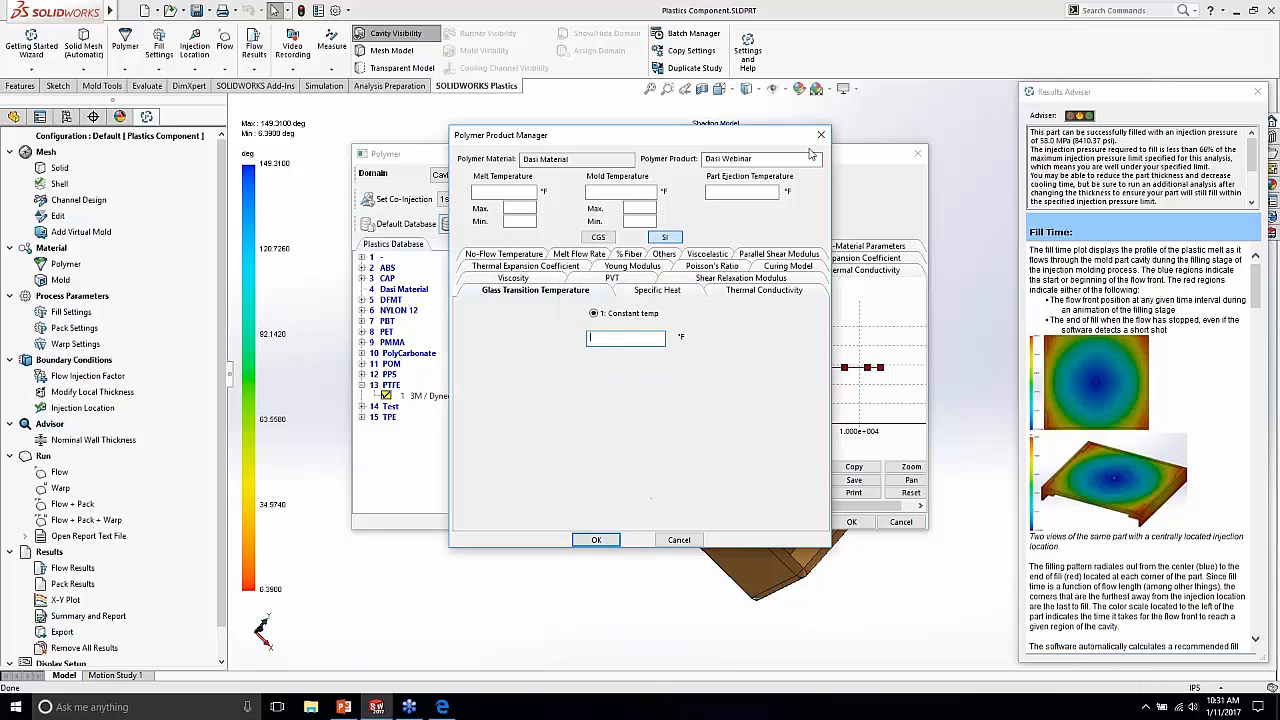
click(821, 134)
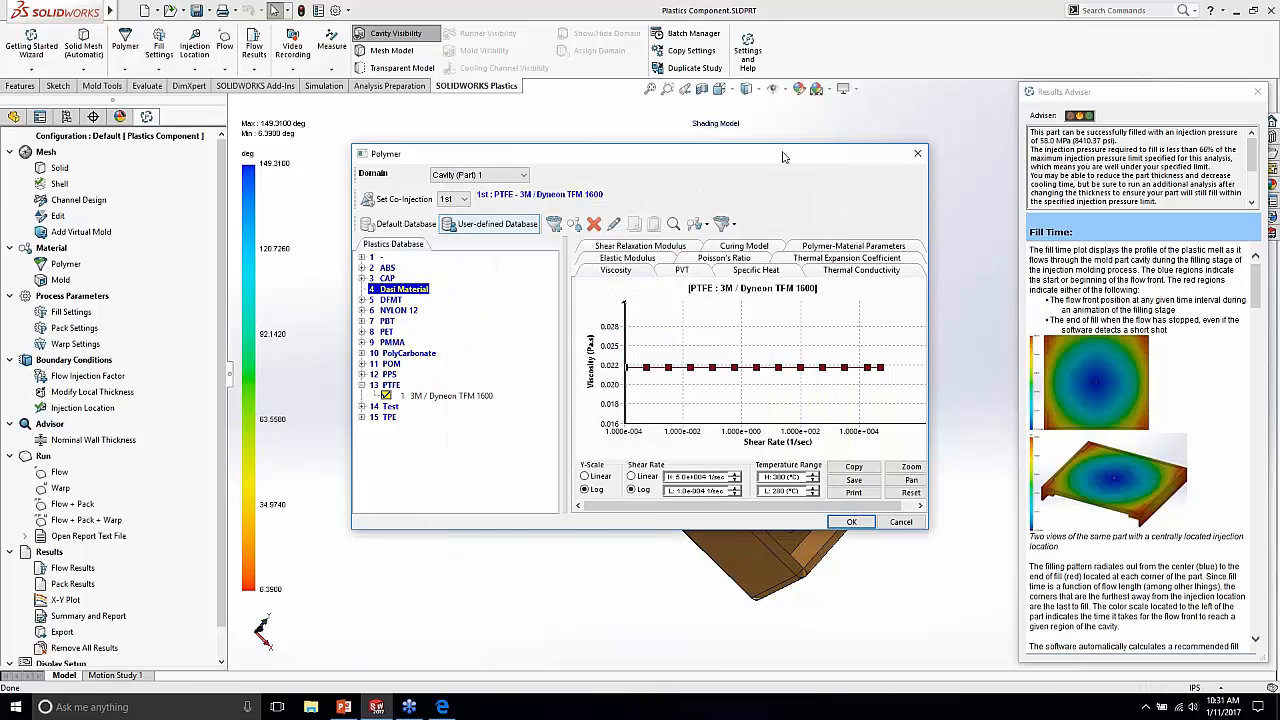
drag(784, 157, 622, 133)
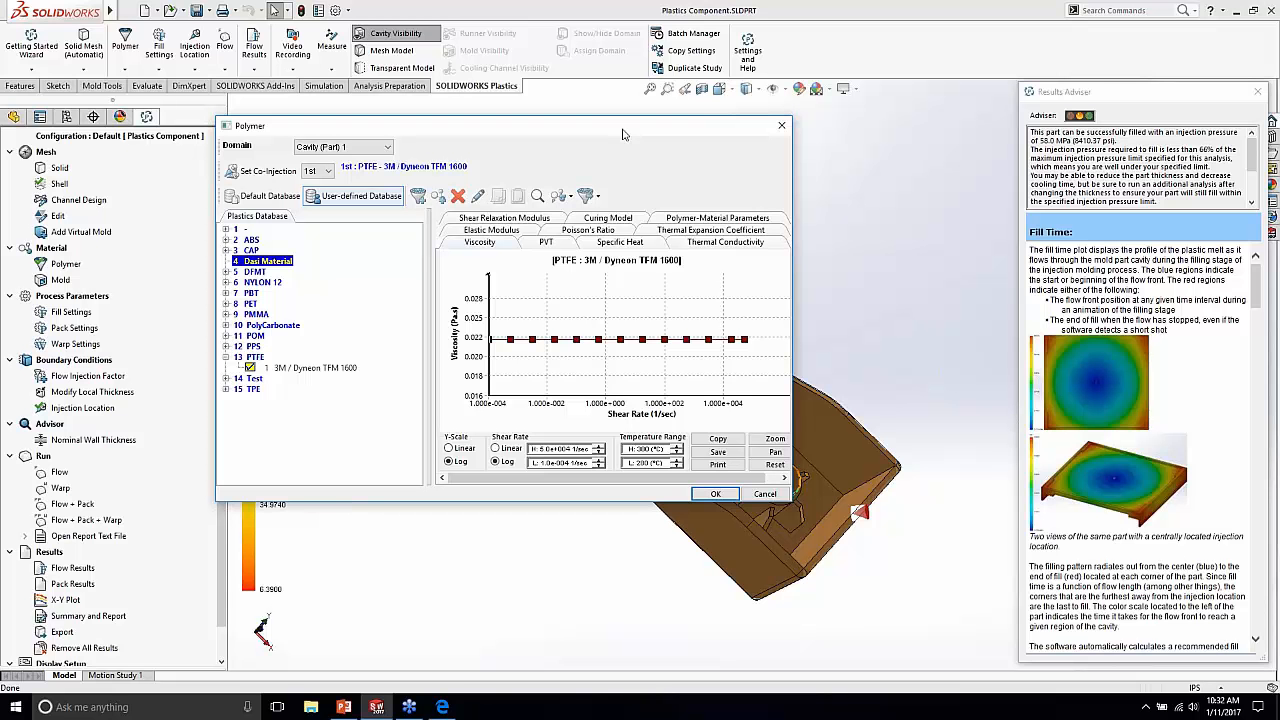
click(1275, 107)
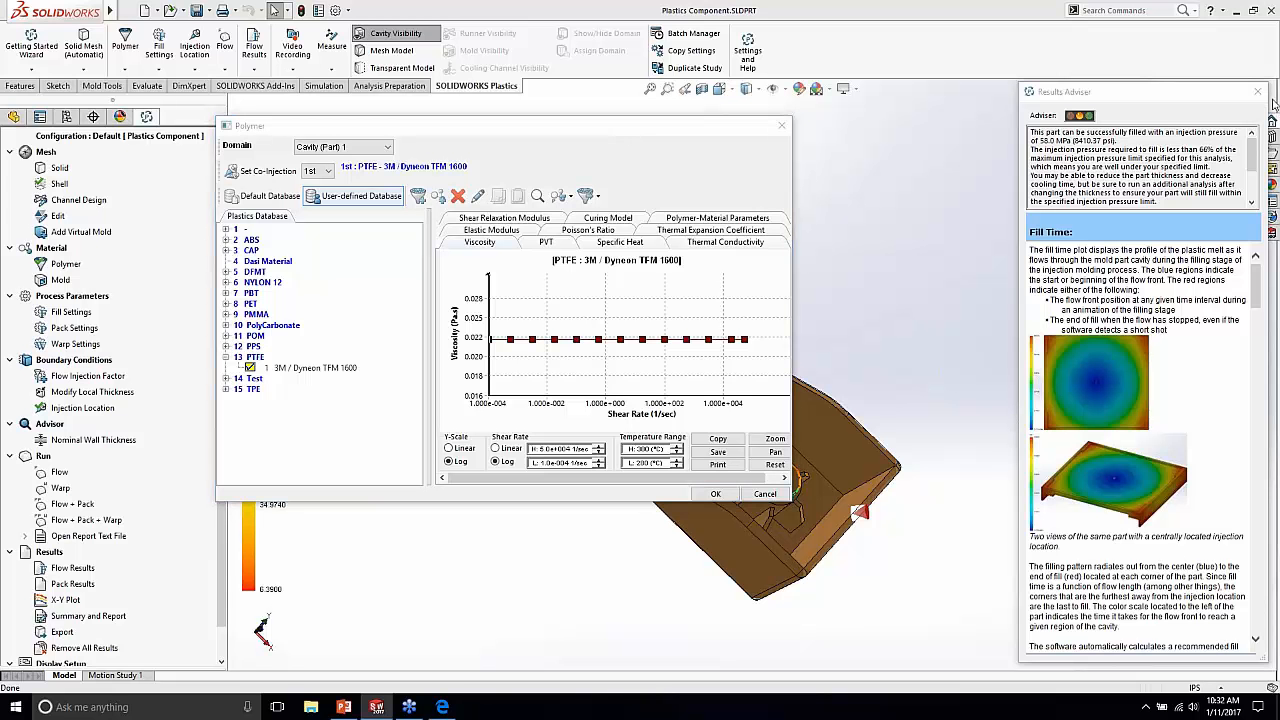